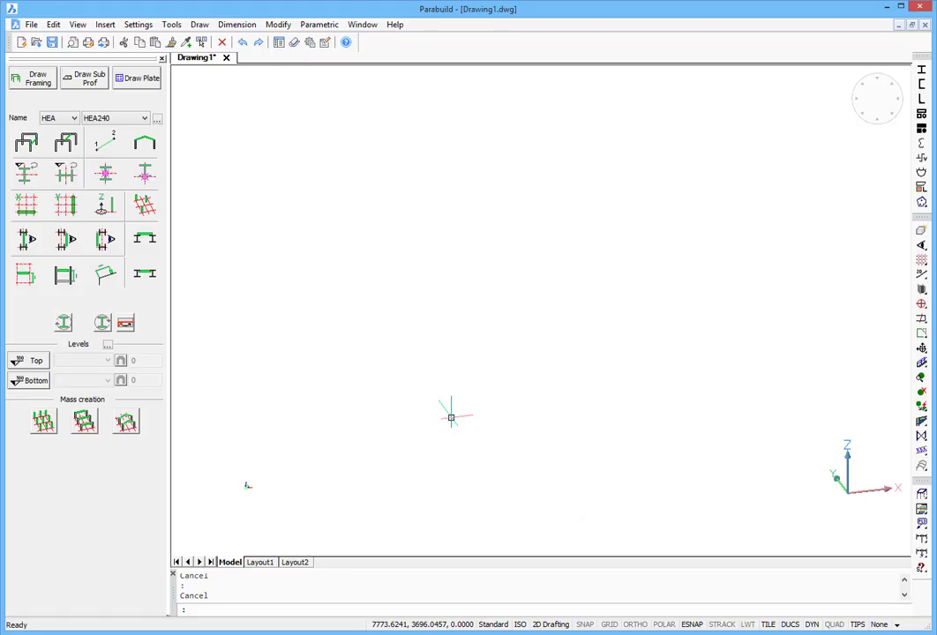
- Draw a grid of 12 by 12 lines spaced 4500 apart, lettered from A and numbered from 1
{"action": "left_click", "coordinate": [921, 261]}
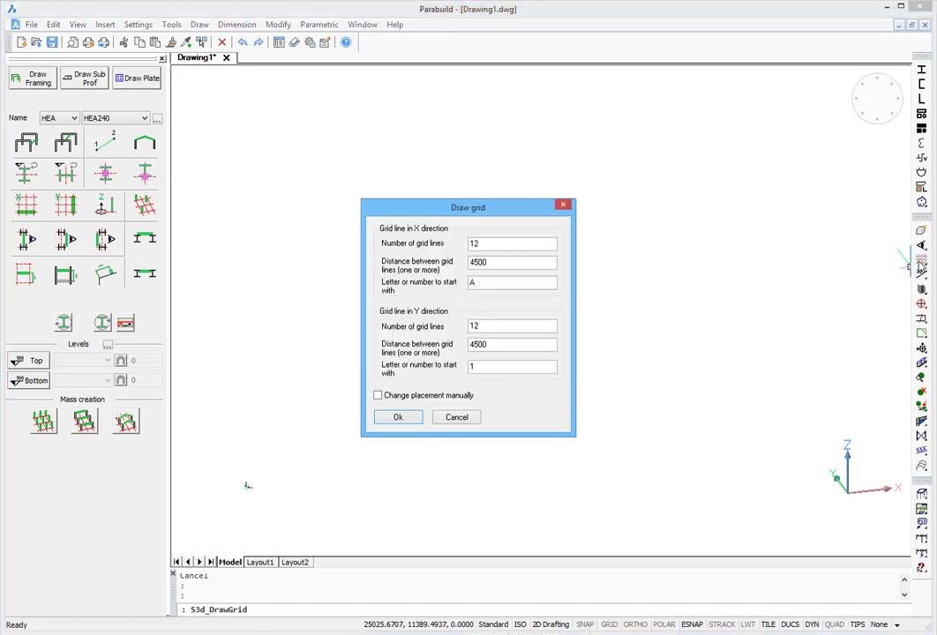
{"action": "left_click", "coordinate": [398, 417]}
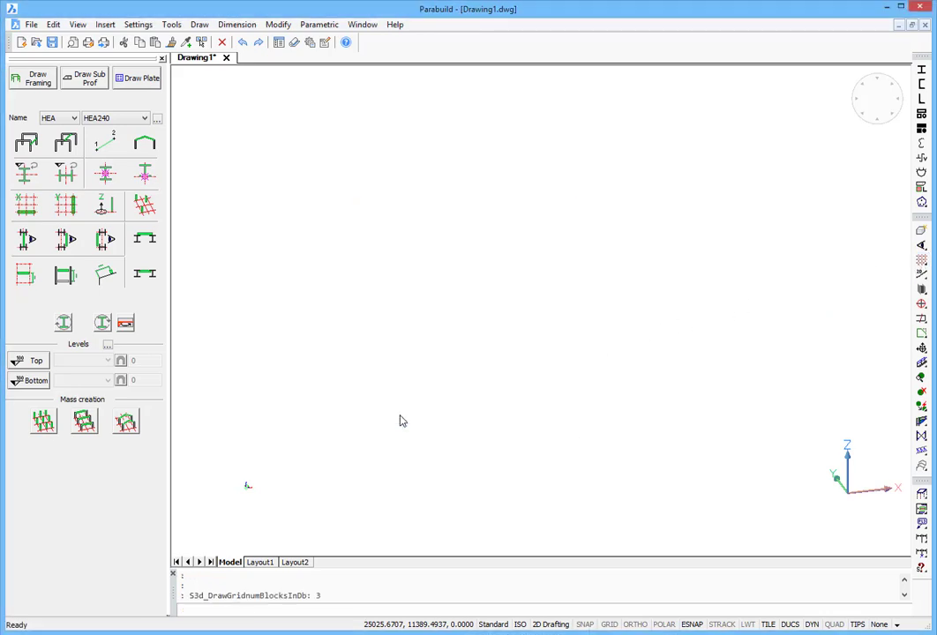
- Set the framing's top level to Eave and its bottom level to wcs
{"action": "left_click", "coordinate": [79, 361]}
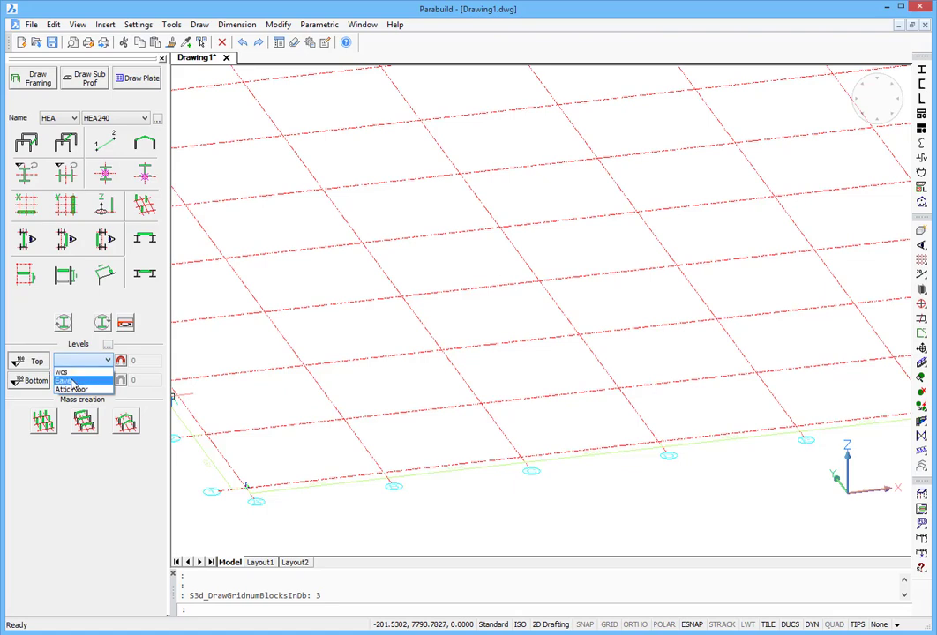
{"action": "left_click", "coordinate": [71, 381]}
{"action": "left_click", "coordinate": [81, 380]}
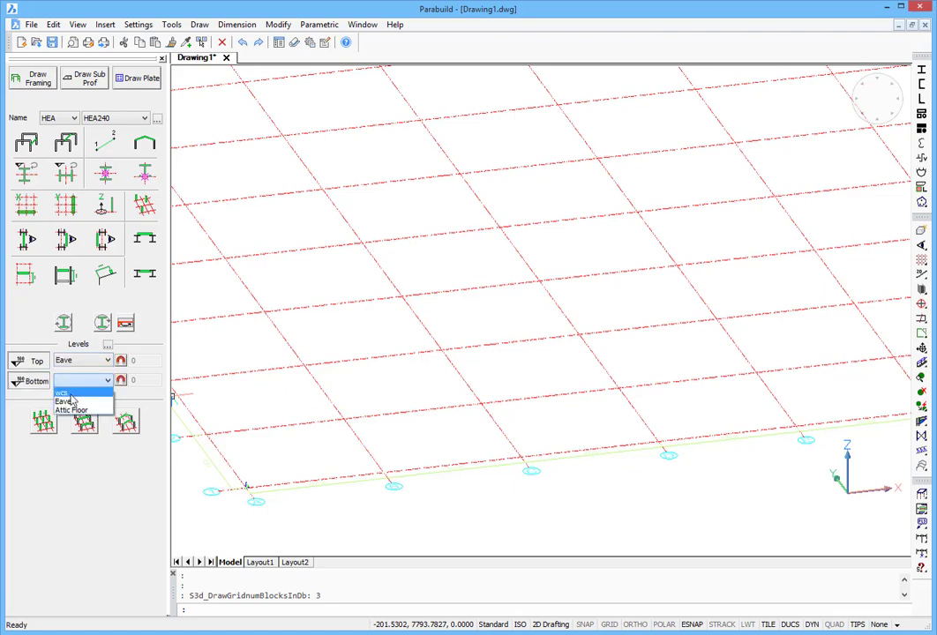
{"action": "left_click", "coordinate": [72, 394]}
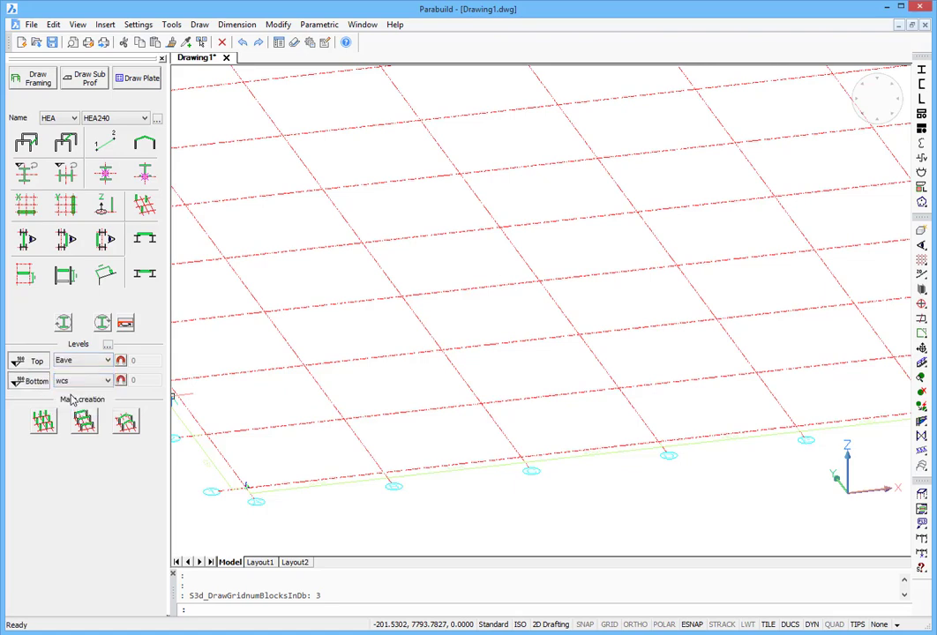
- Place HEA240 columns in the turned orientation where grid line A crosses lines 2 to 6
{"action": "left_click", "coordinate": [37, 79]}
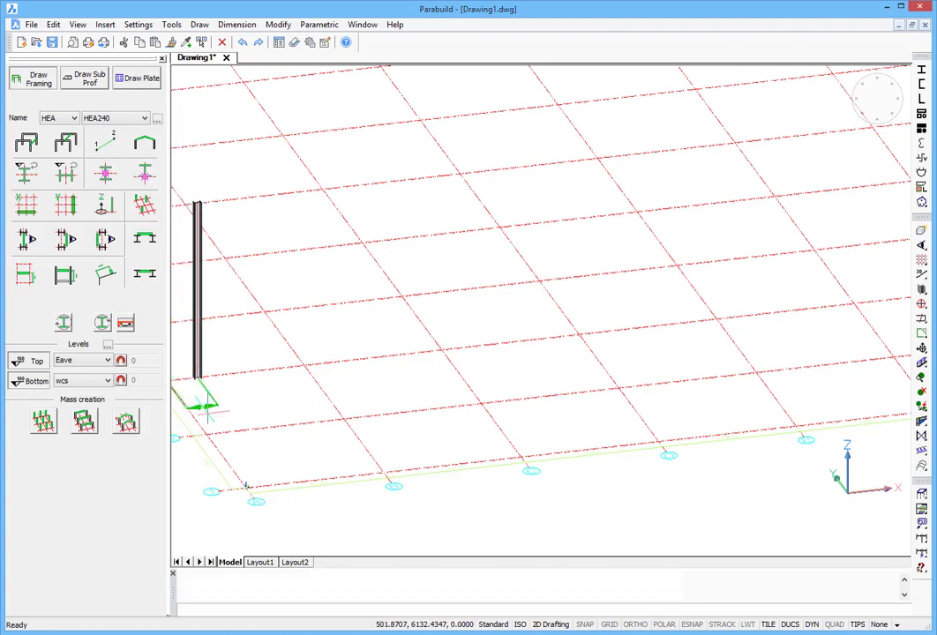
{"action": "scroll", "coordinate": [209, 407], "scroll_direction": "up", "scroll_amount": 4}
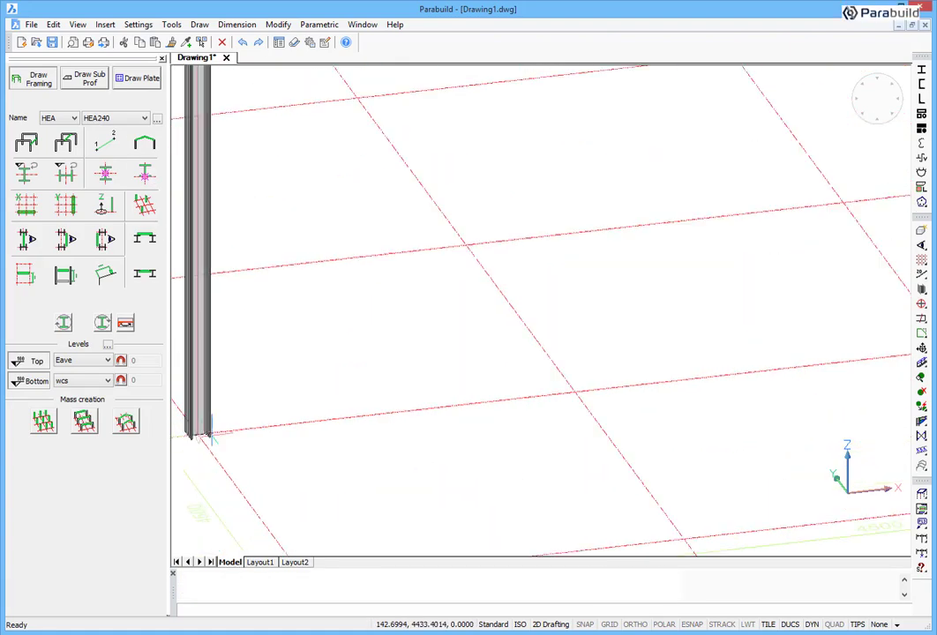
{"action": "left_click", "coordinate": [200, 434]}
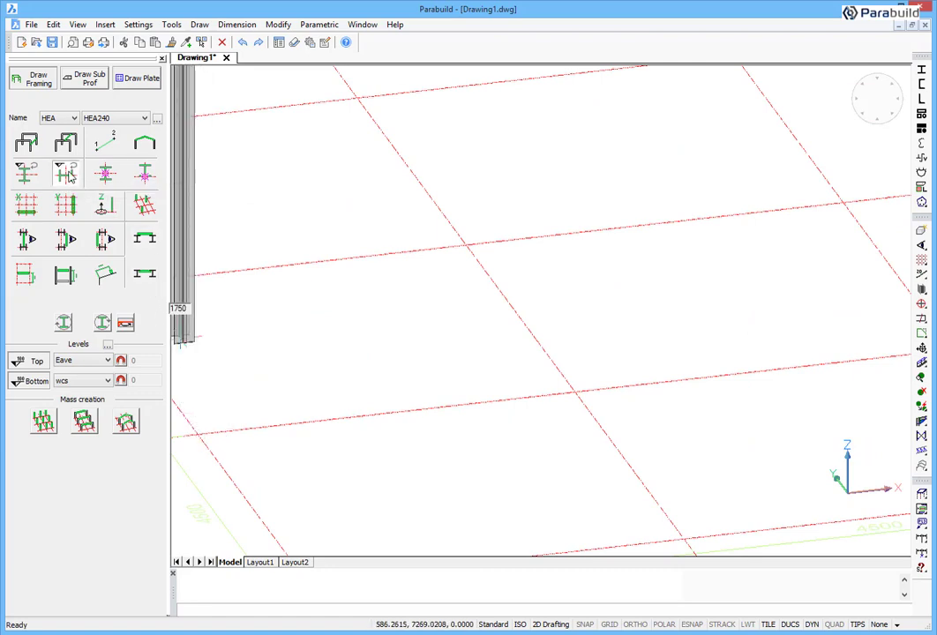
{"action": "middle_click_drag", "start_coordinate": [327, 366], "coordinate": [535, 342]}
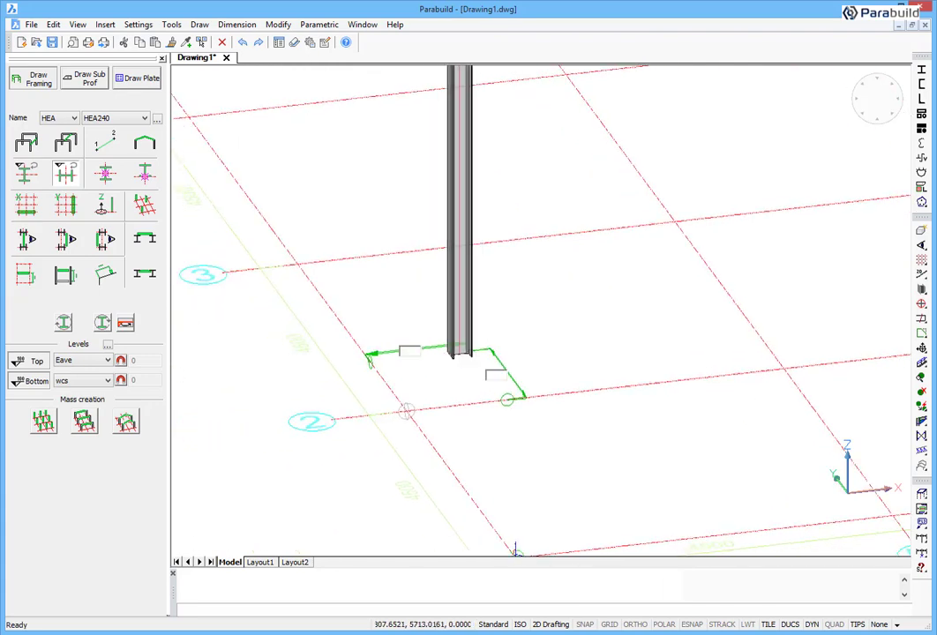
{"action": "left_click", "coordinate": [406, 411]}
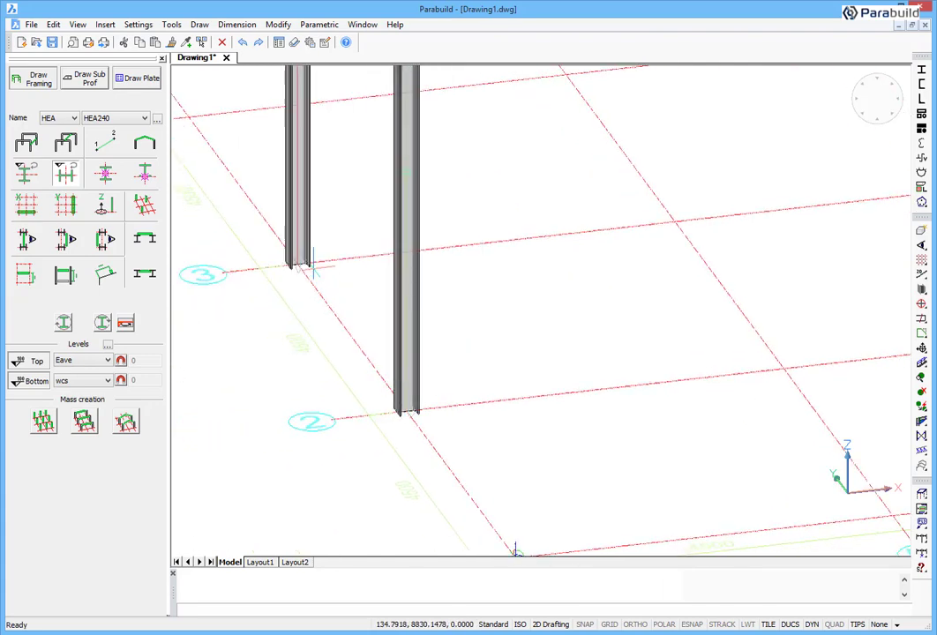
{"action": "left_click", "coordinate": [305, 268]}
{"action": "left_click", "coordinate": [194, 122]}
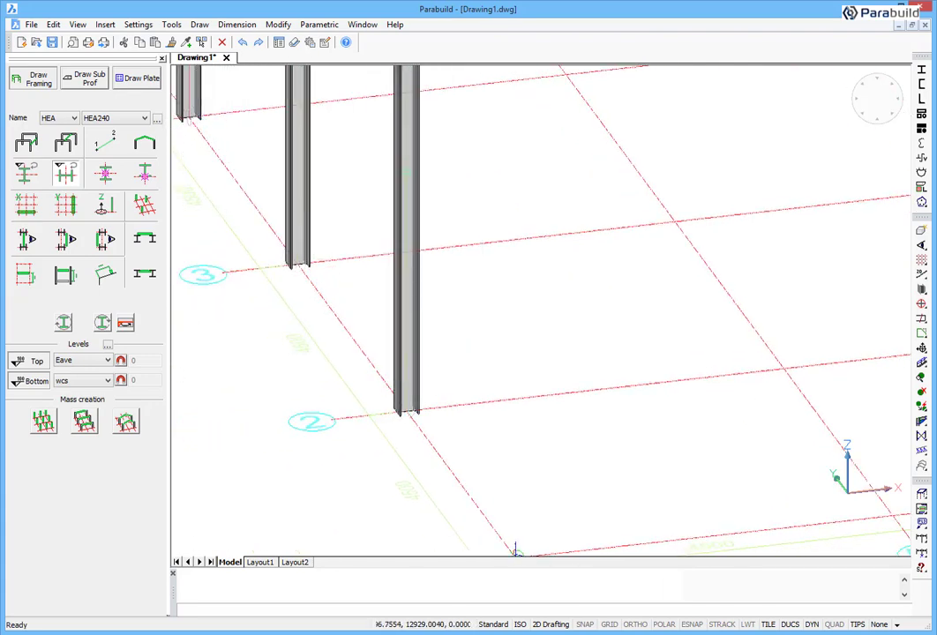
{"action": "scroll", "coordinate": [311, 281], "scroll_direction": "down", "scroll_amount": 2}
{"action": "scroll", "coordinate": [287, 273], "scroll_direction": "down", "scroll_amount": 2}
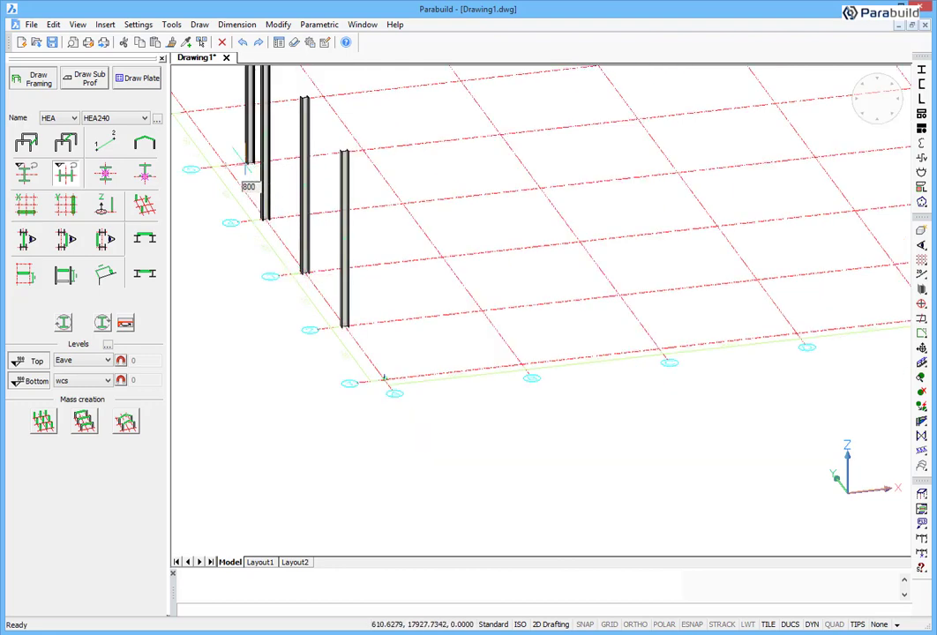
{"action": "left_click", "coordinate": [227, 161]}
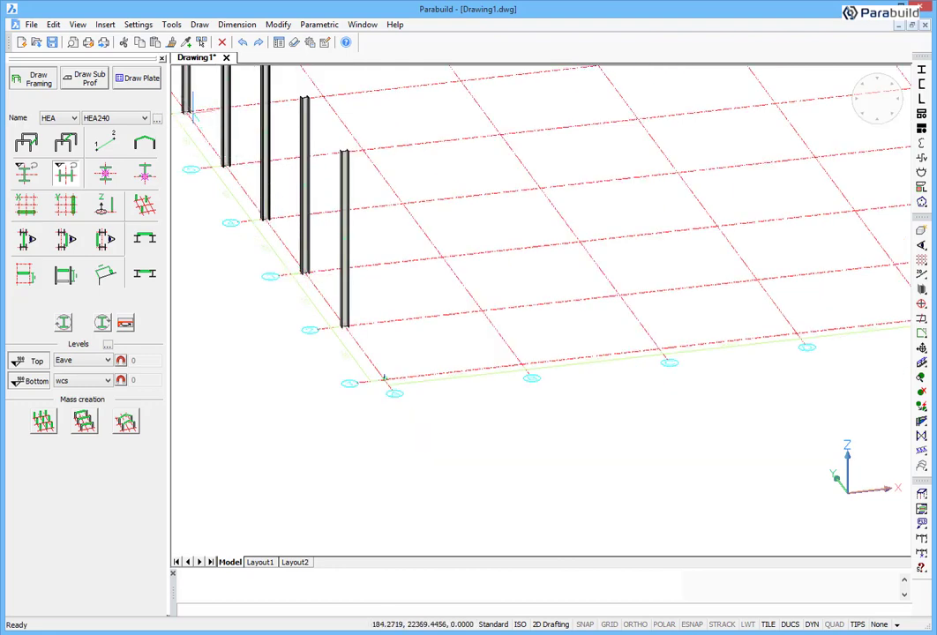
- Place three more HEA240 columns on grid line C, at its crossings with lines 6, 5 and 4
{"action": "left_click", "coordinate": [462, 81]}
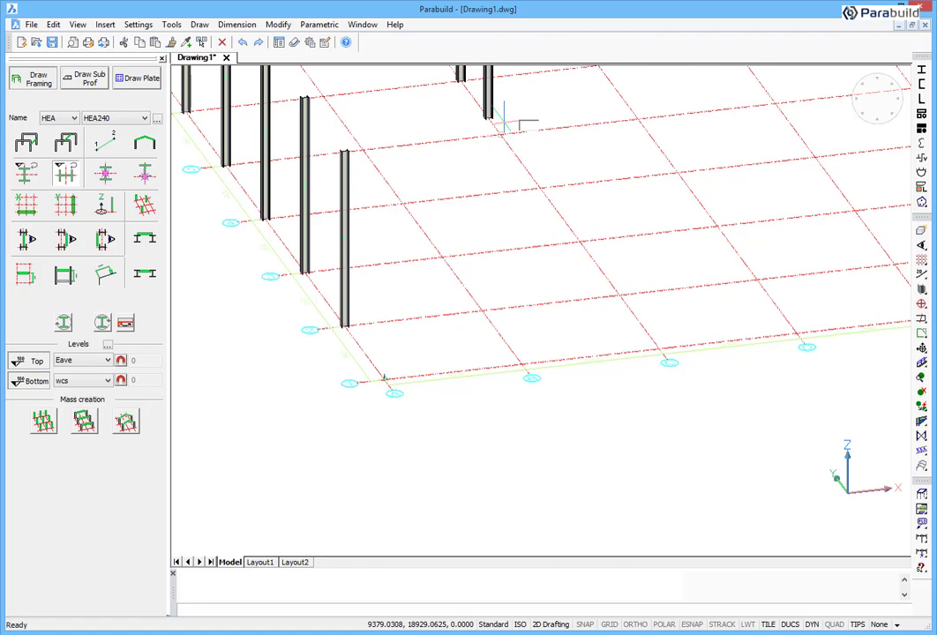
{"action": "left_click", "coordinate": [503, 132]}
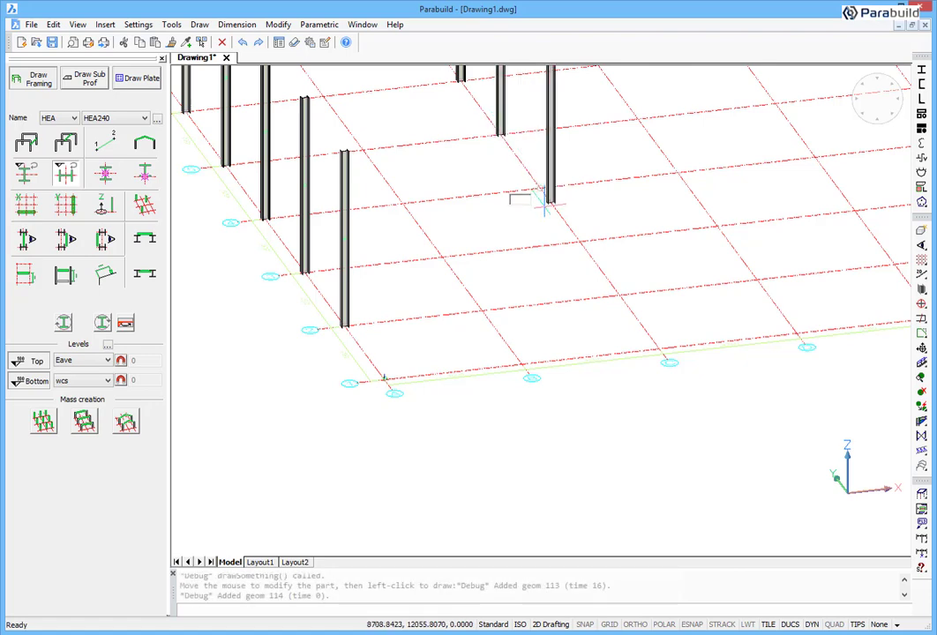
{"action": "left_click", "coordinate": [541, 187]}
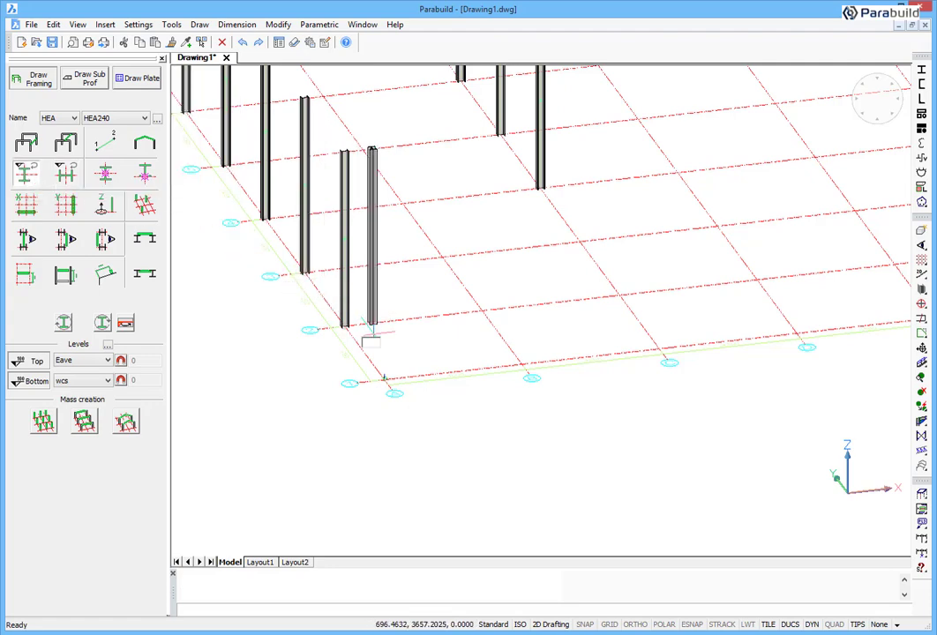
- Switch to the other column orientation and place HEA240 columns at A1, C3, D3, D1, C1 and B1, ending the command
{"action": "left_click", "coordinate": [382, 378]}
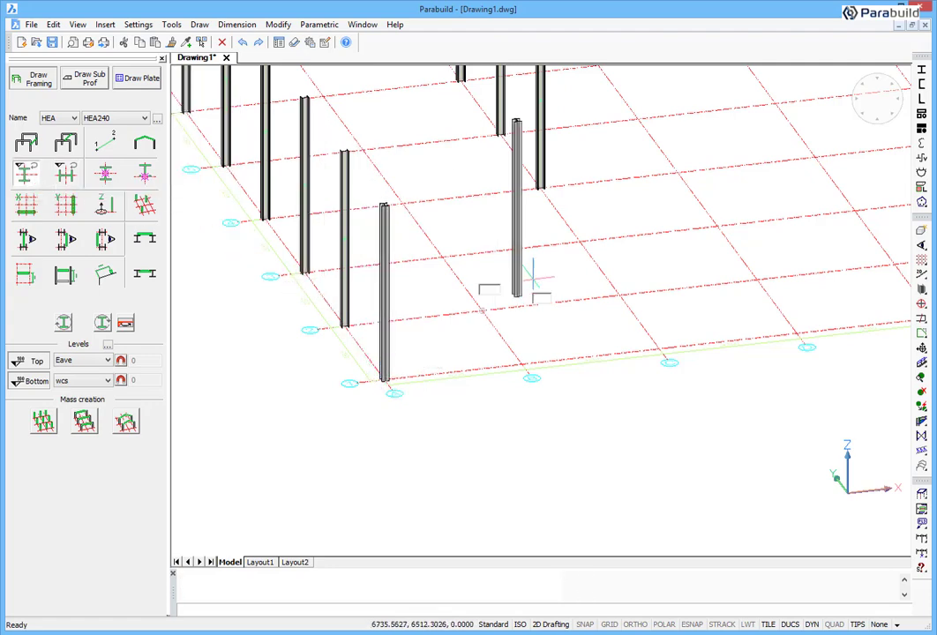
{"action": "left_click", "coordinate": [579, 245]}
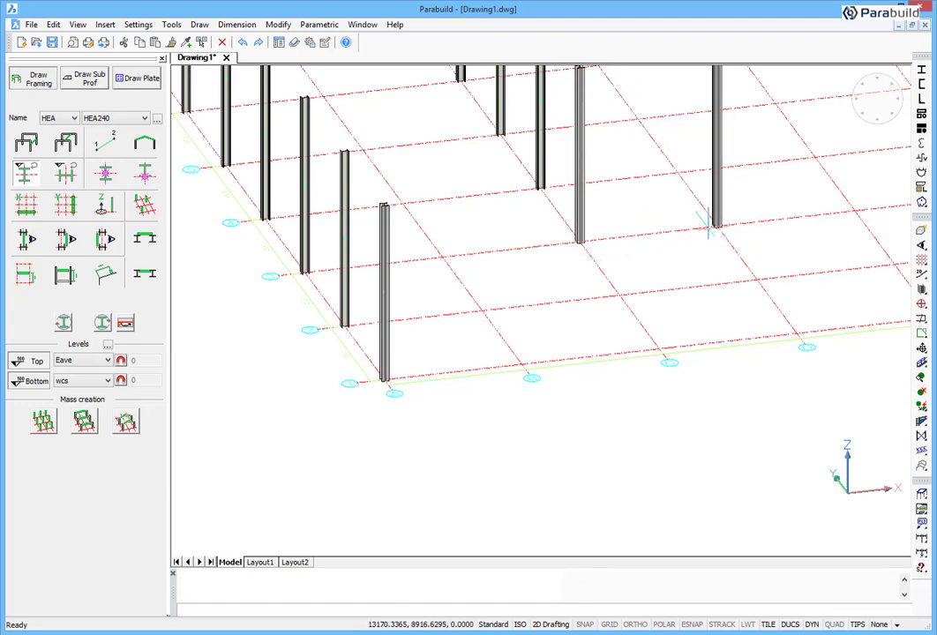
{"action": "left_click", "coordinate": [715, 227]}
{"action": "left_click", "coordinate": [797, 335]}
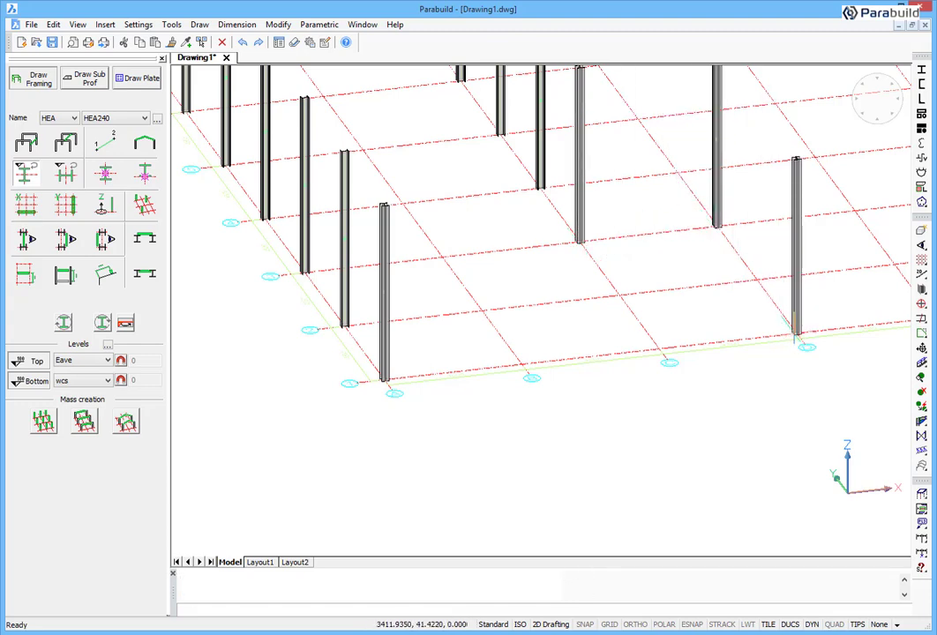
{"action": "left_click", "coordinate": [659, 350]}
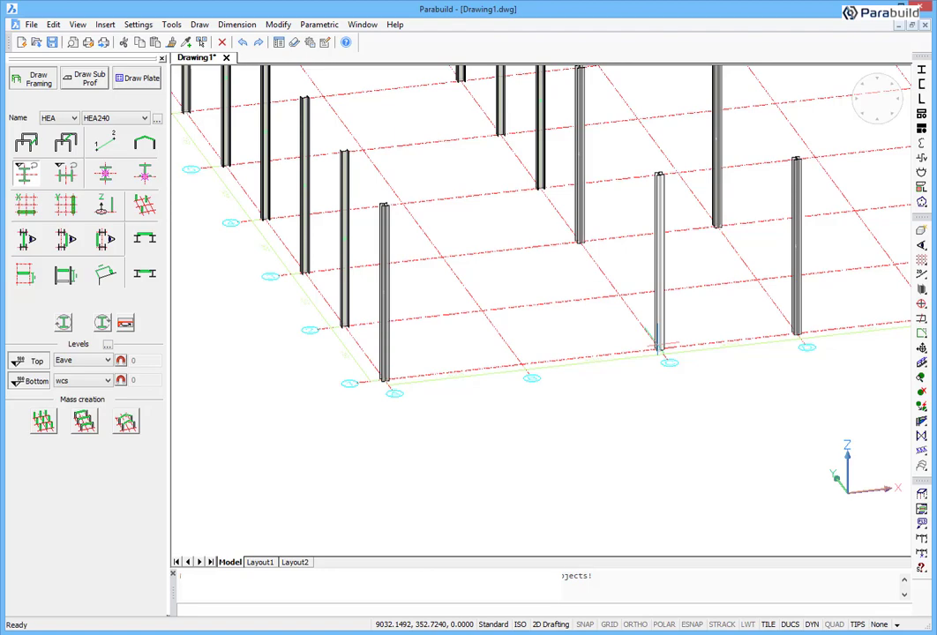
{"action": "left_click", "coordinate": [525, 365]}
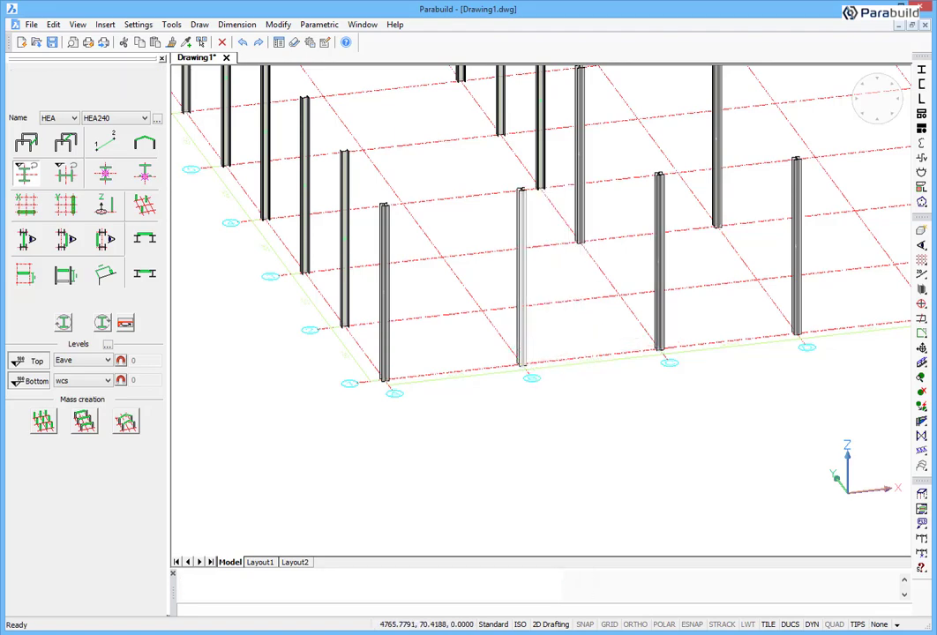
{"action": "right_click", "coordinate": [526, 364]}
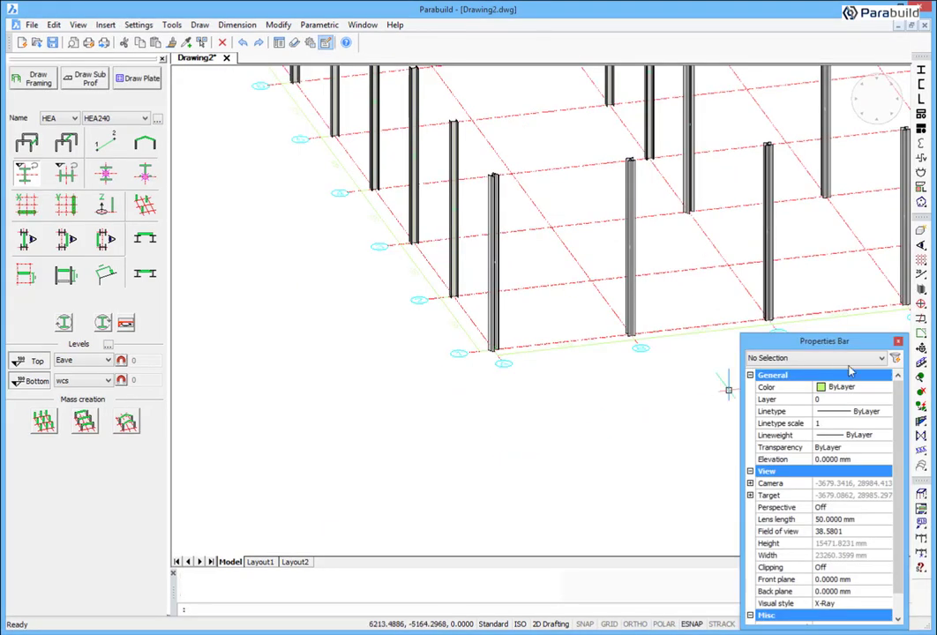
- In top view, mass-create HEA240 columns where all lettered grid lines cross numbered lines 1, 3, 10 and 12
{"action": "left_click", "coordinate": [898, 340]}
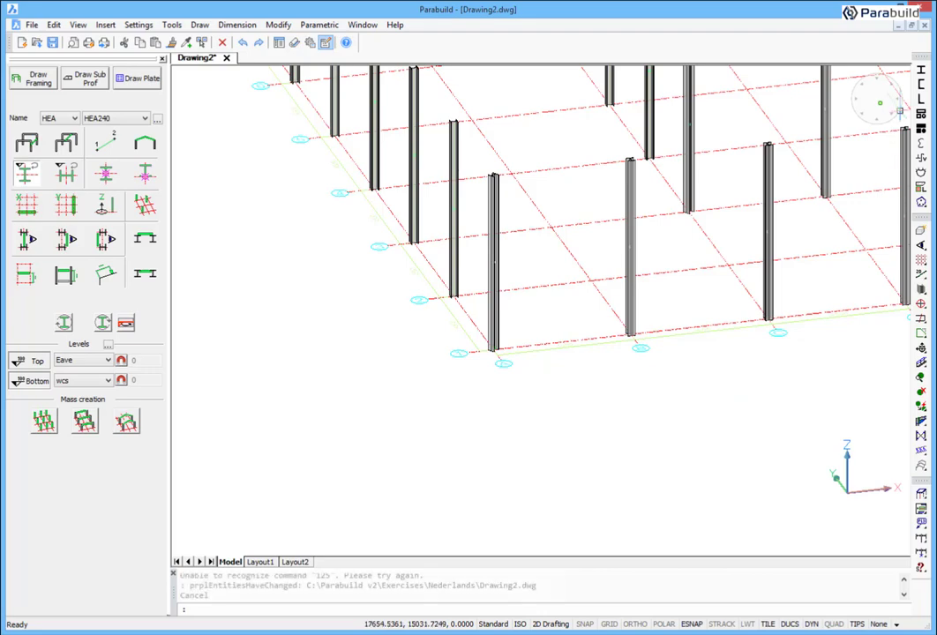
{"action": "left_click", "coordinate": [900, 112]}
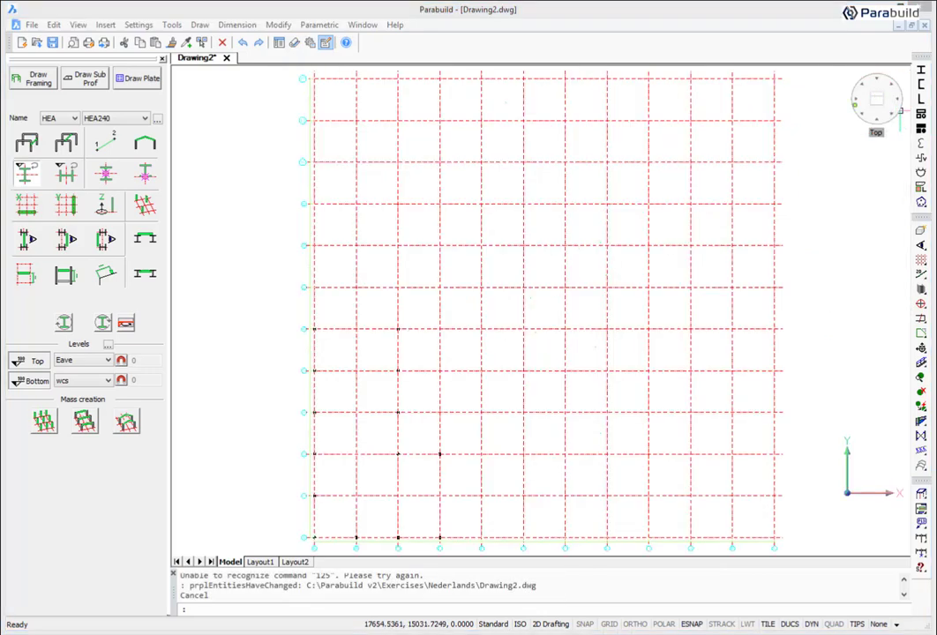
{"action": "left_click", "coordinate": [44, 422]}
{"action": "scroll", "coordinate": [285, 417], "scroll_direction": "down", "scroll_amount": 1}
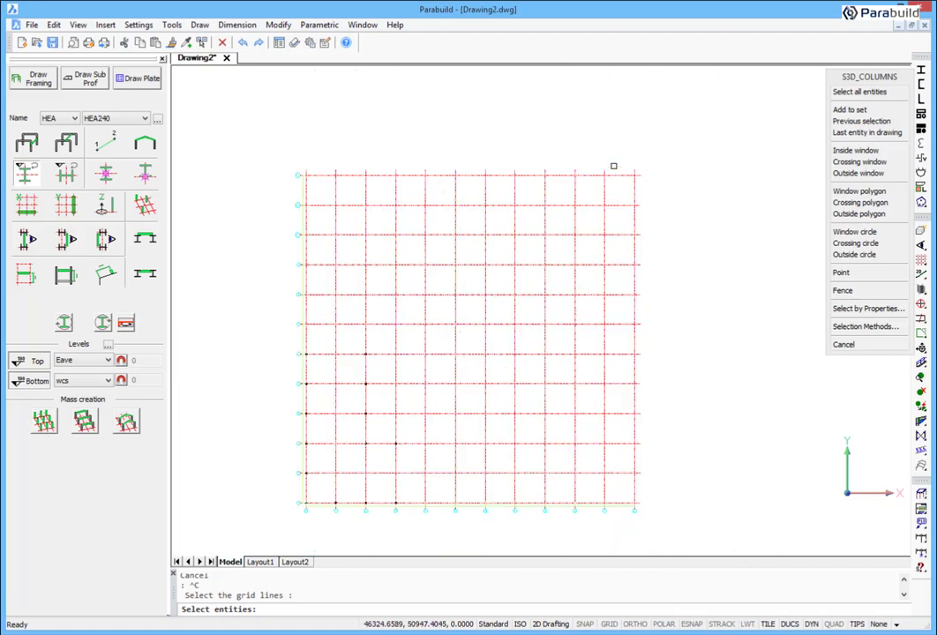
{"action": "left_click", "coordinate": [679, 138]}
{"action": "left_click", "coordinate": [263, 192]}
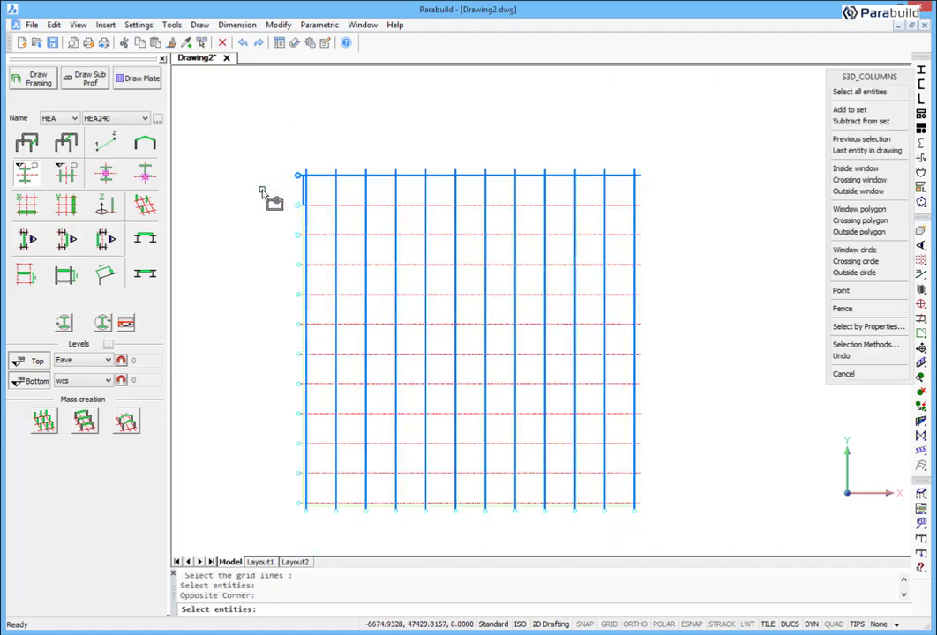
{"action": "left_click", "coordinate": [313, 234]}
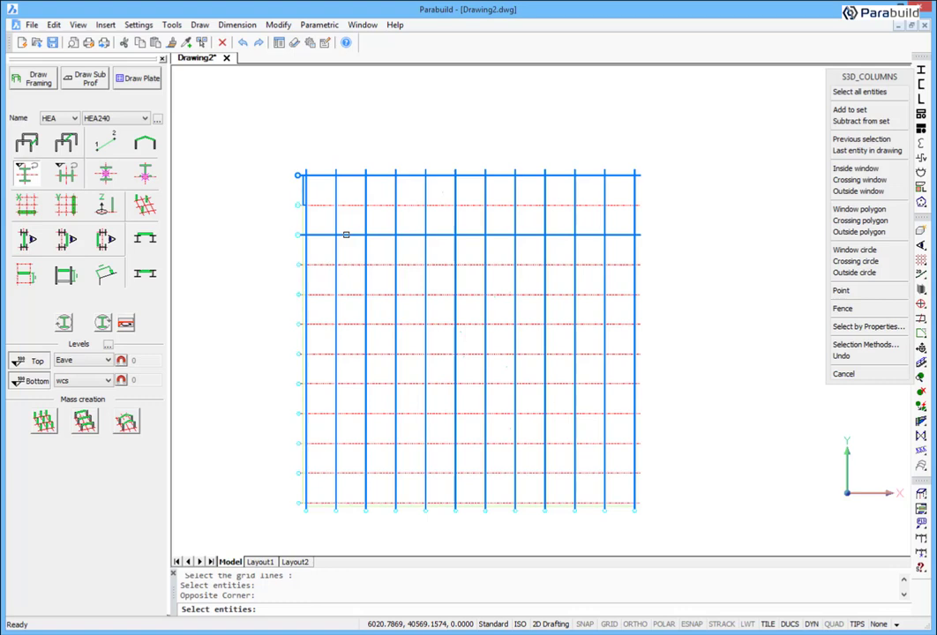
{"action": "left_click", "coordinate": [355, 443]}
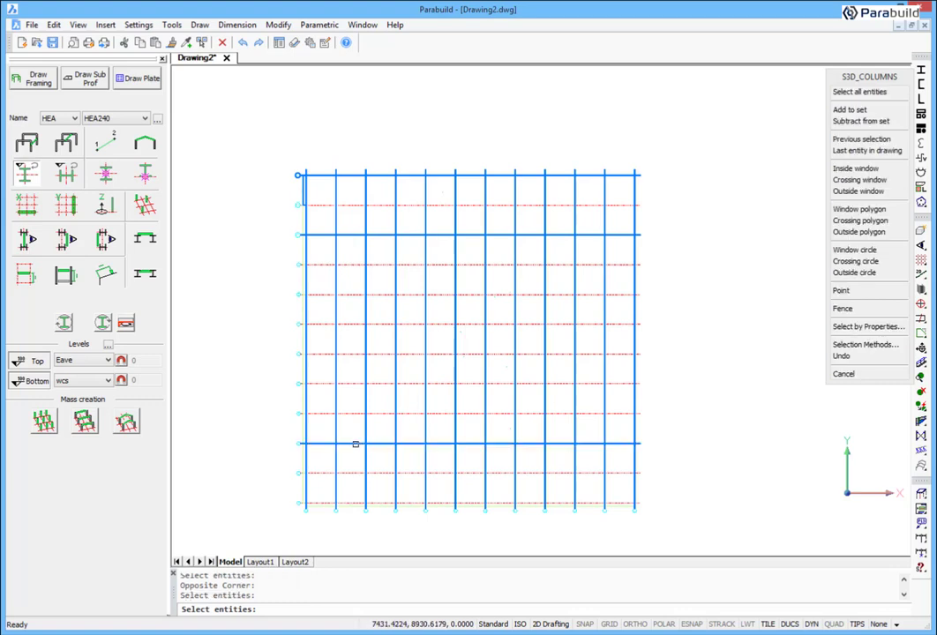
{"action": "left_click", "coordinate": [351, 503]}
{"action": "right_click", "coordinate": [352, 498]}
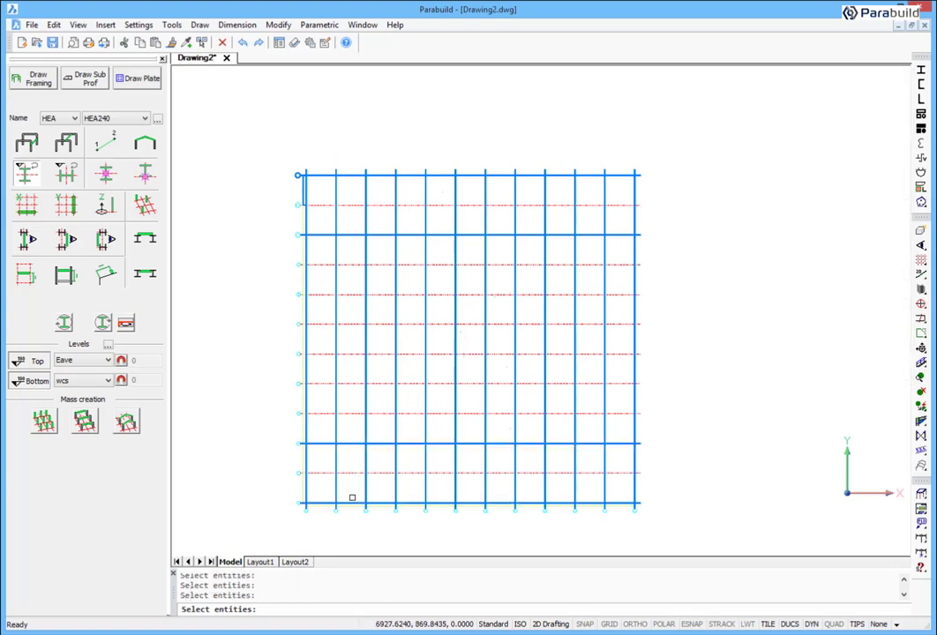
{"action": "key", "text": "Return"}
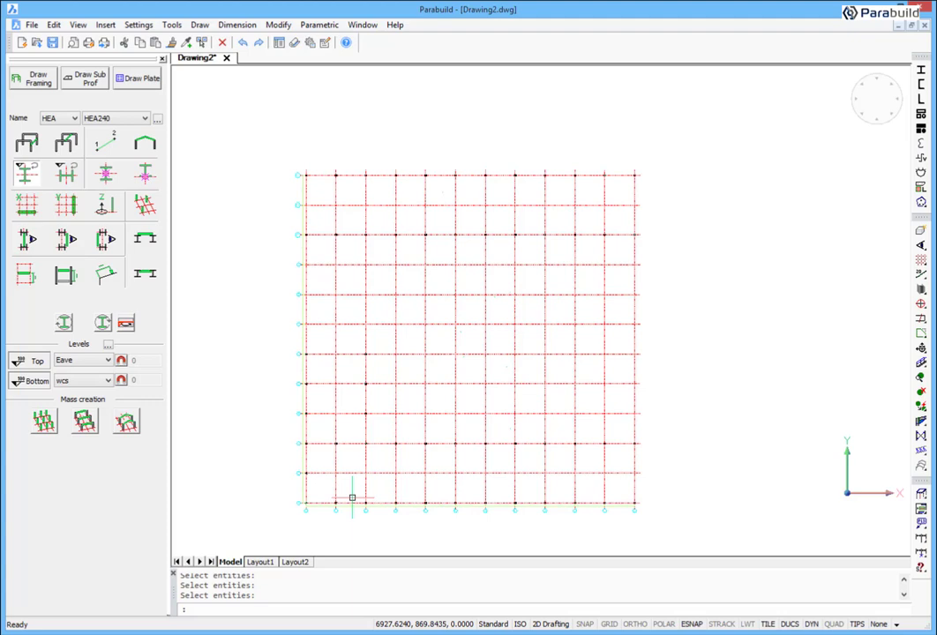
- Mass-create HEA240 columns where all numbered grid lines cross the first, third, tenth and last lettered lines
{"action": "left_click", "coordinate": [49, 422]}
{"action": "left_click", "coordinate": [316, 139]}
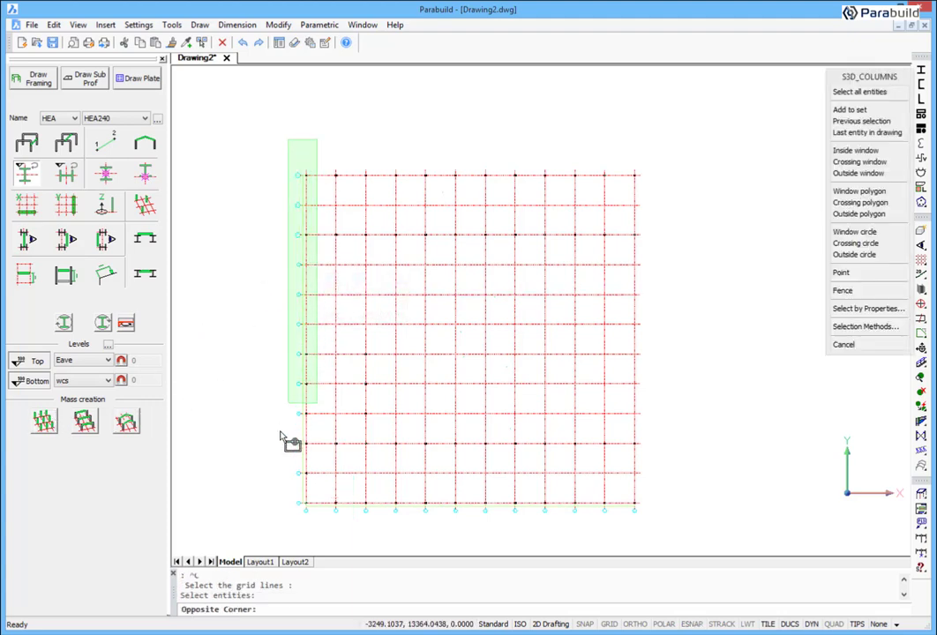
{"action": "left_click", "coordinate": [289, 503]}
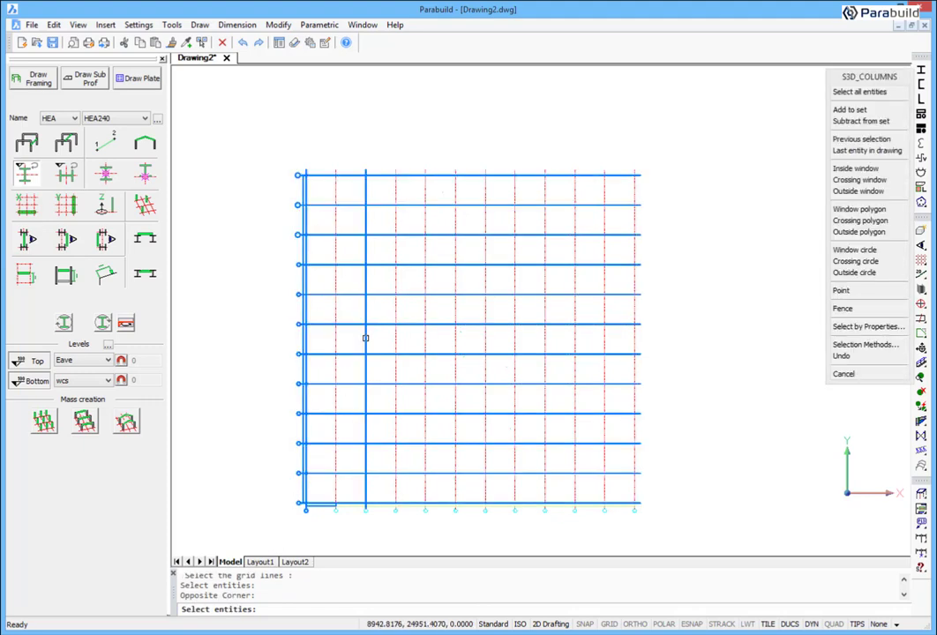
{"action": "left_click", "coordinate": [365, 339]}
{"action": "left_click", "coordinate": [575, 317]}
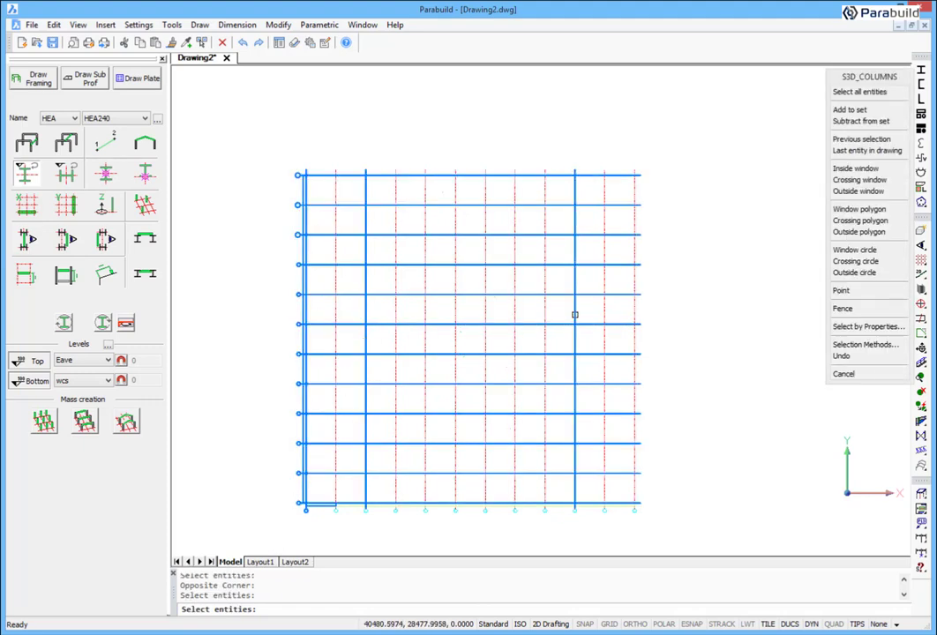
{"action": "key", "text": "Return"}
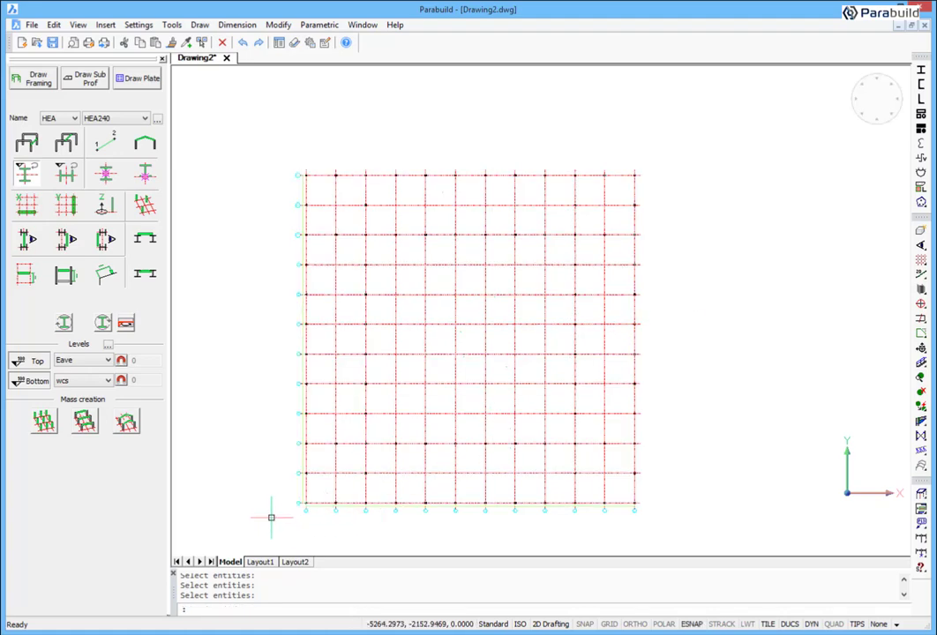
{"action": "middle_click_drag", "start_coordinate": [268, 516], "coordinate": [318, 411], "text": "shift"}
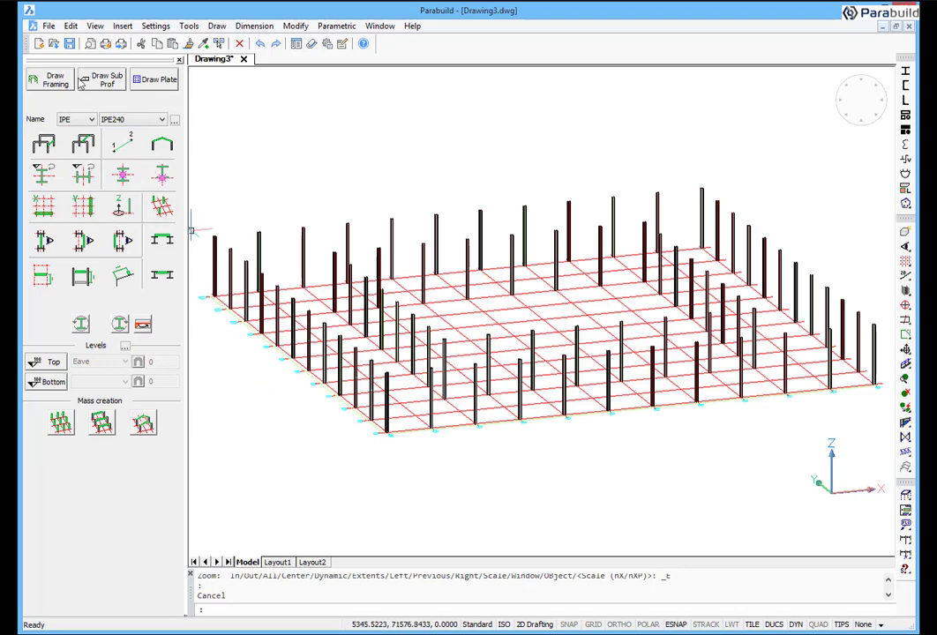
- Start framing with the IPE240 profile and lock its top to the Attic Floor level with a 0 offset
{"action": "left_click", "coordinate": [56, 79]}
{"action": "scroll", "coordinate": [216, 282], "scroll_direction": "up", "scroll_amount": 5}
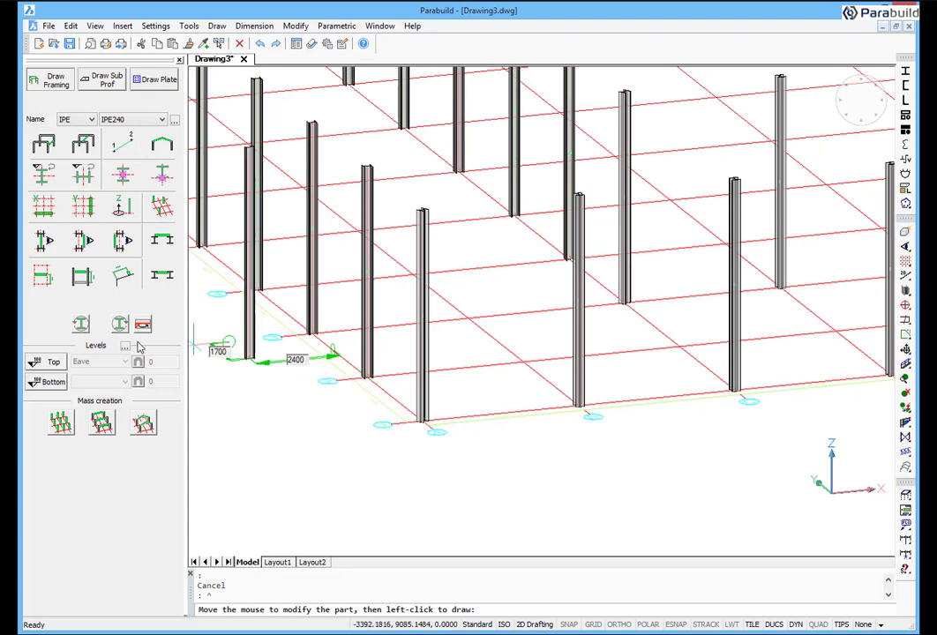
{"action": "left_click", "coordinate": [65, 362]}
{"action": "left_click", "coordinate": [98, 363]}
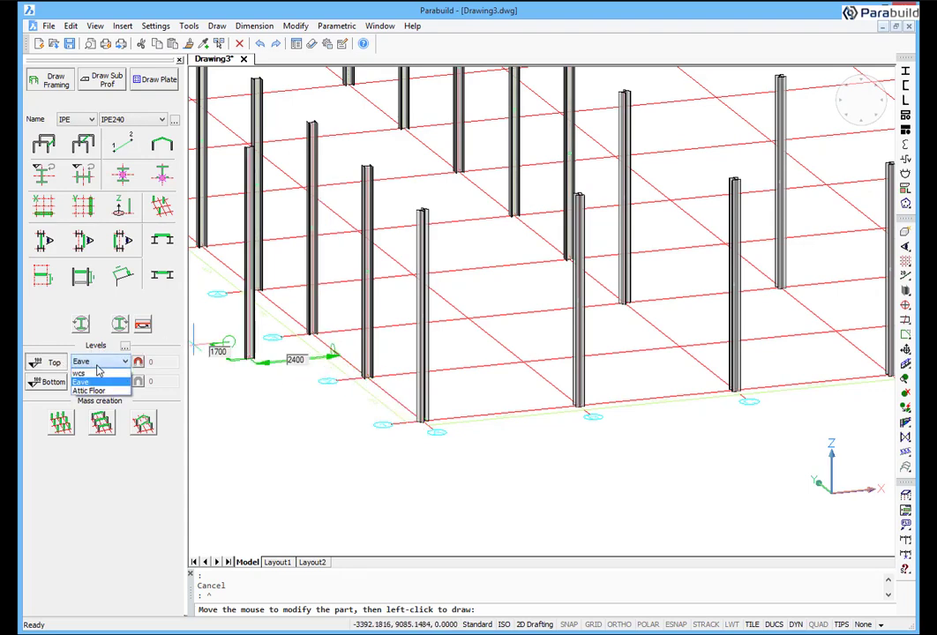
{"action": "left_click", "coordinate": [97, 390]}
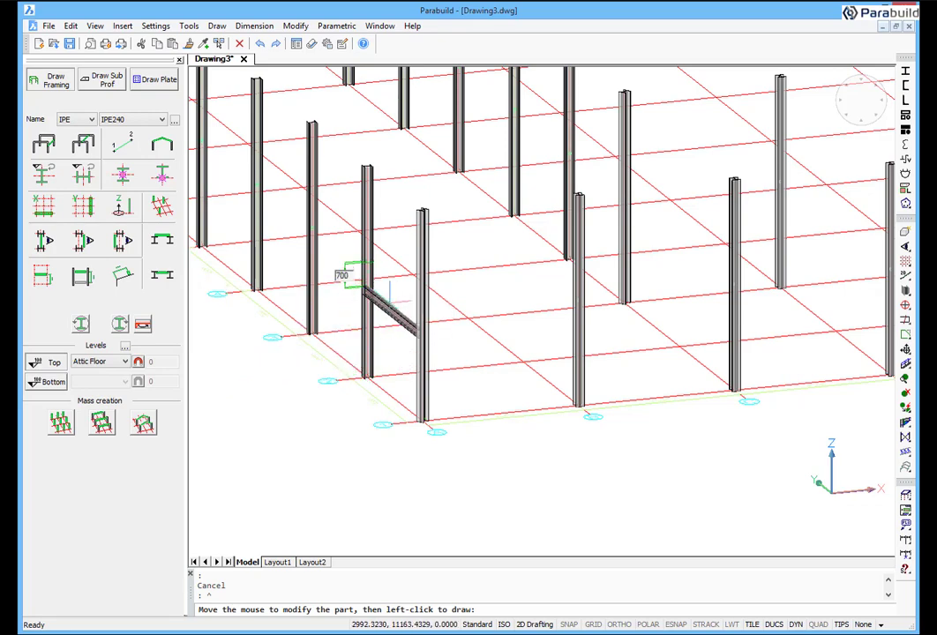
{"action": "left_click", "coordinate": [138, 363]}
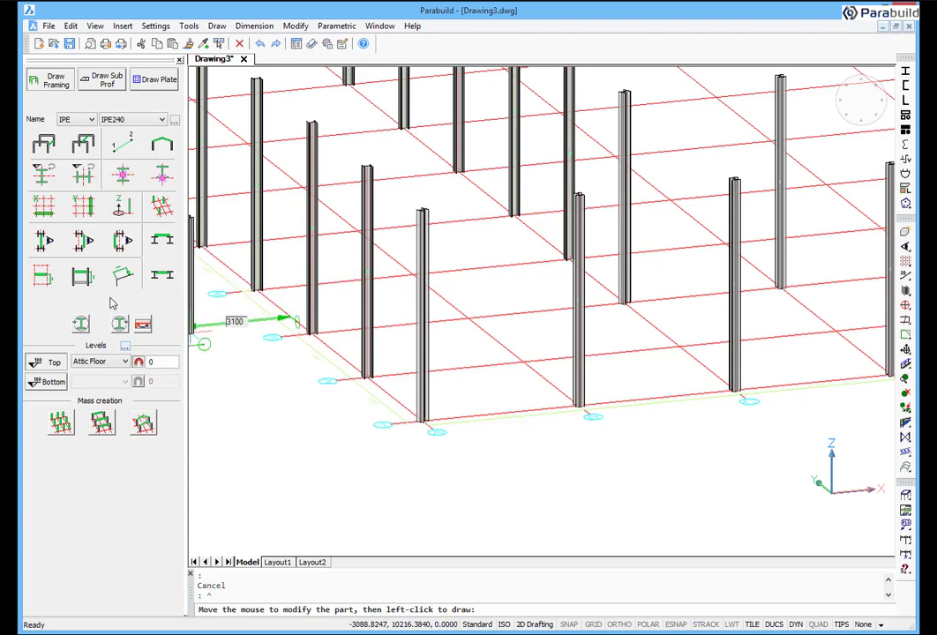
- Draw IPE240 beams between the outer columns along grid line A and along grid line 1, starting at corner A1
{"action": "left_click", "coordinate": [48, 148]}
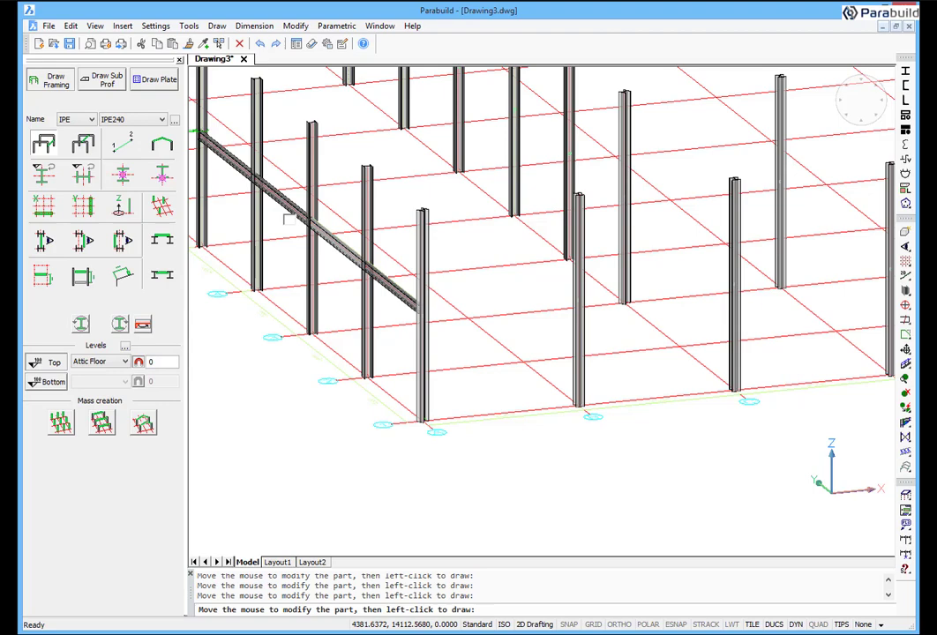
{"action": "left_click", "coordinate": [420, 306]}
{"action": "left_click", "coordinate": [596, 287]}
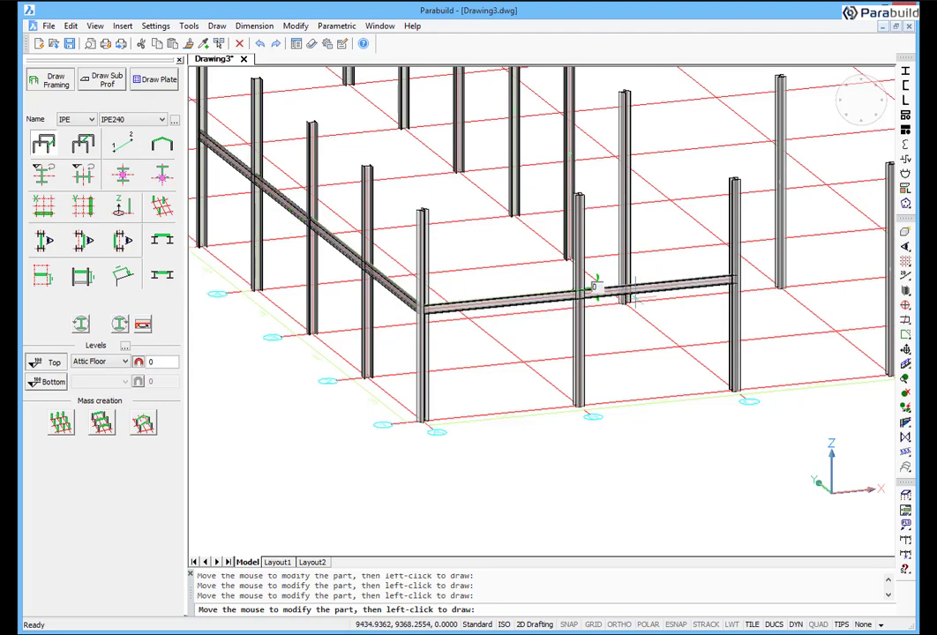
{"action": "left_click", "coordinate": [754, 272]}
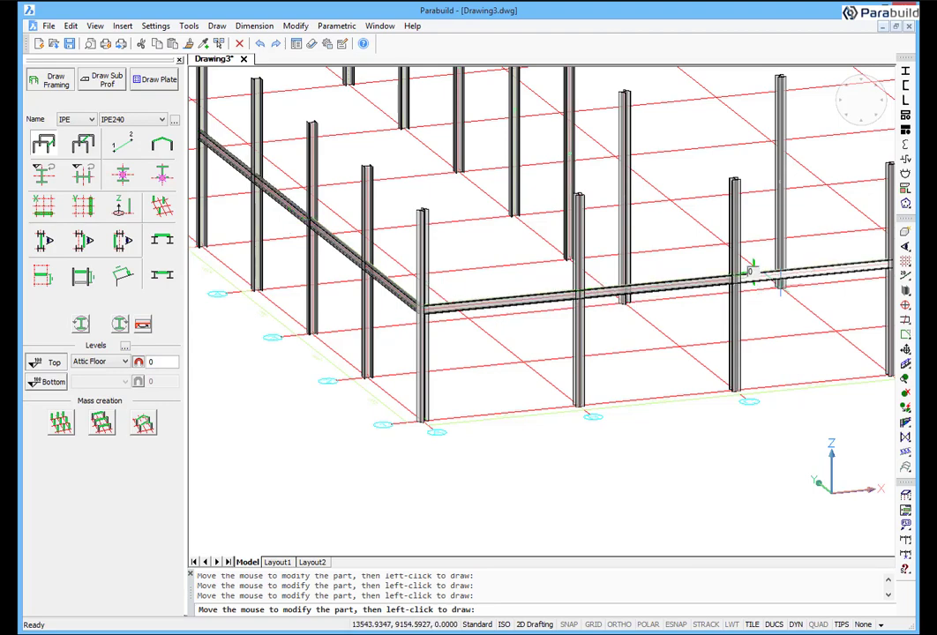
{"action": "middle_click_drag", "start_coordinate": [754, 273], "coordinate": [764, 301]}
{"action": "scroll", "coordinate": [764, 300], "scroll_direction": "down", "scroll_amount": 3}
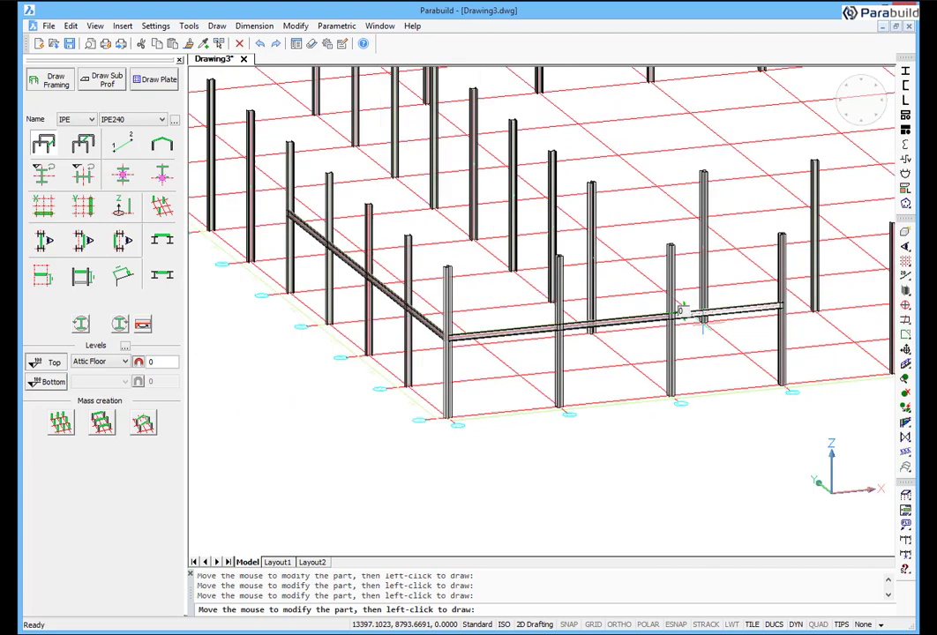
{"action": "left_click", "coordinate": [830, 296]}
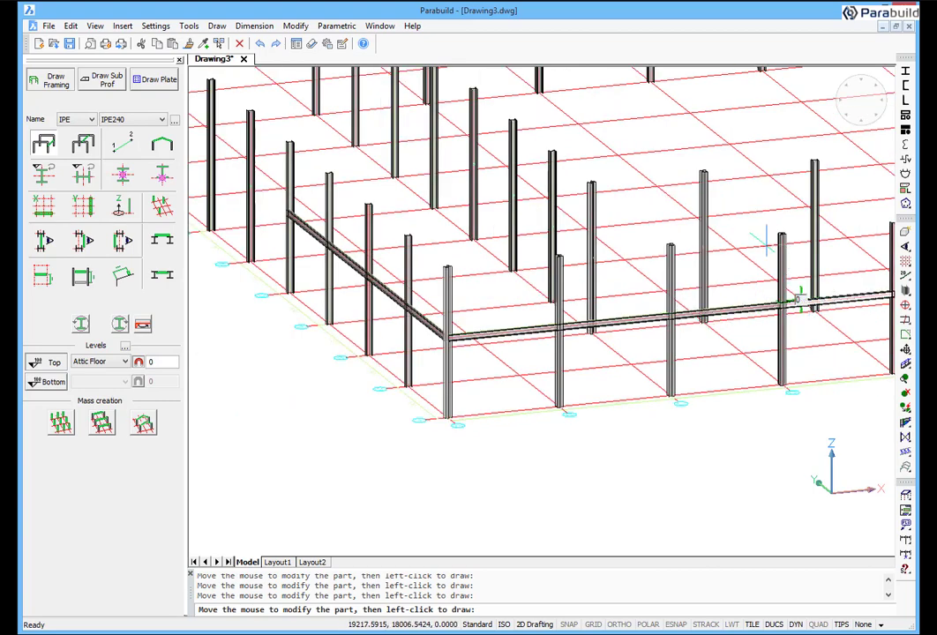
- Draw IPE240 beams between the inner columns along grid line C, extend the beam row along line A, and end the command
{"action": "left_click", "coordinate": [607, 248]}
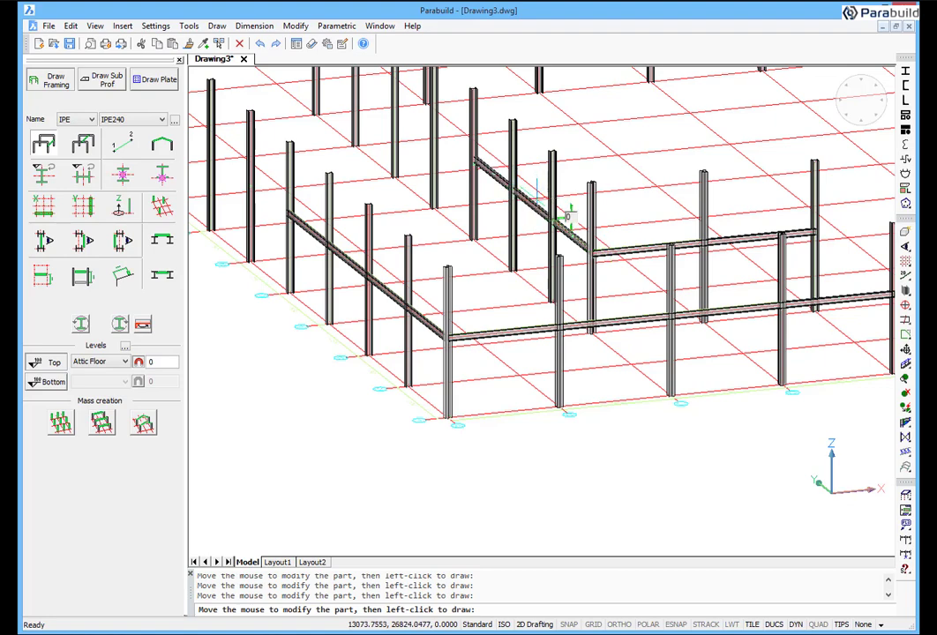
{"action": "left_click", "coordinate": [442, 122]}
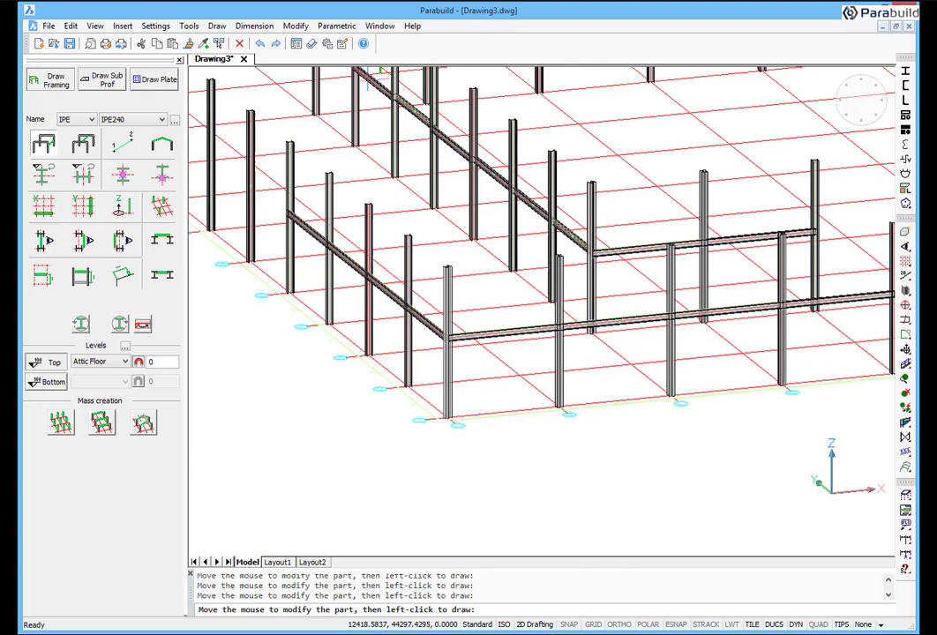
{"action": "left_click", "coordinate": [368, 78]}
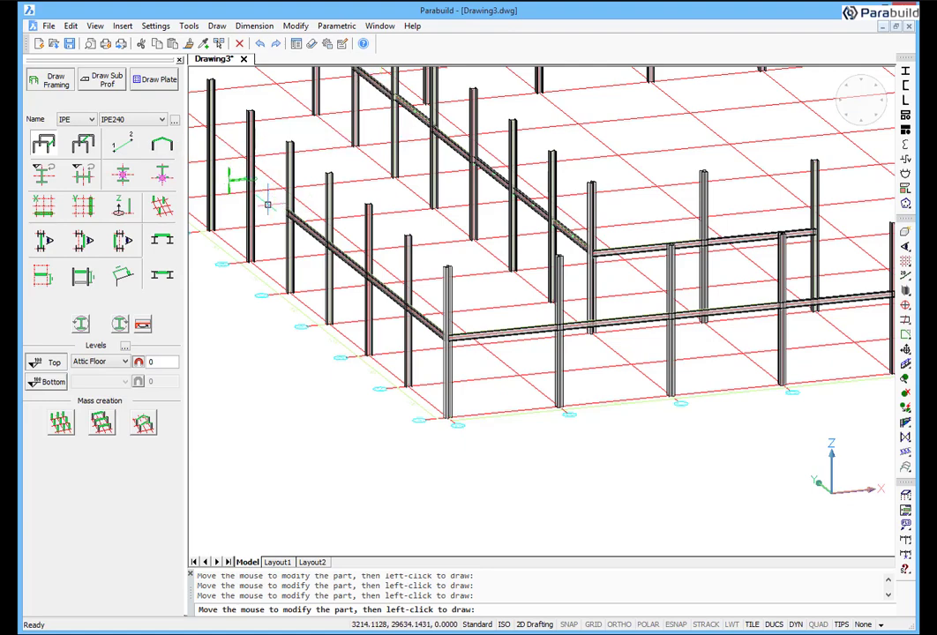
{"action": "left_click", "coordinate": [222, 168]}
{"action": "middle_click", "coordinate": [227, 177]}
{"action": "middle_click", "coordinate": [227, 177]}
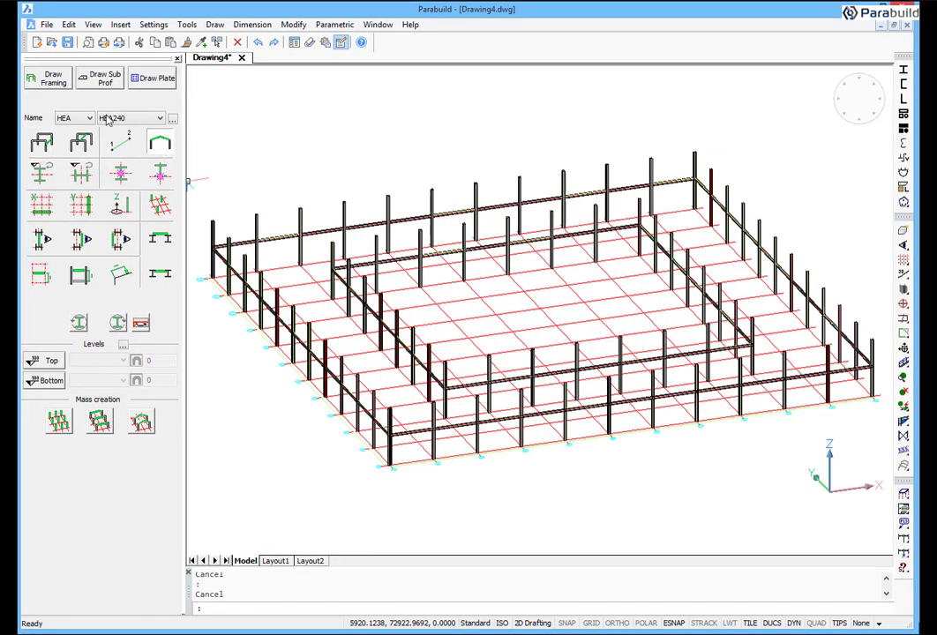
- Add a level named Notch with a height of 9500 above the Ground (WCS) base level
{"action": "left_click", "coordinate": [52, 82]}
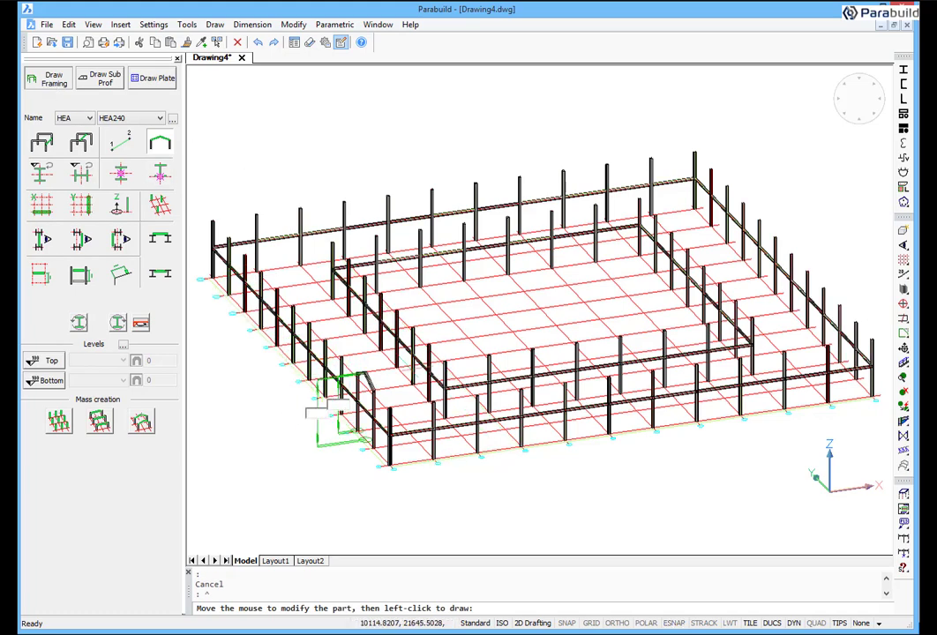
{"action": "scroll", "coordinate": [413, 397], "scroll_direction": "up", "scroll_amount": 2}
{"action": "scroll", "coordinate": [425, 444], "scroll_direction": "up", "scroll_amount": 2}
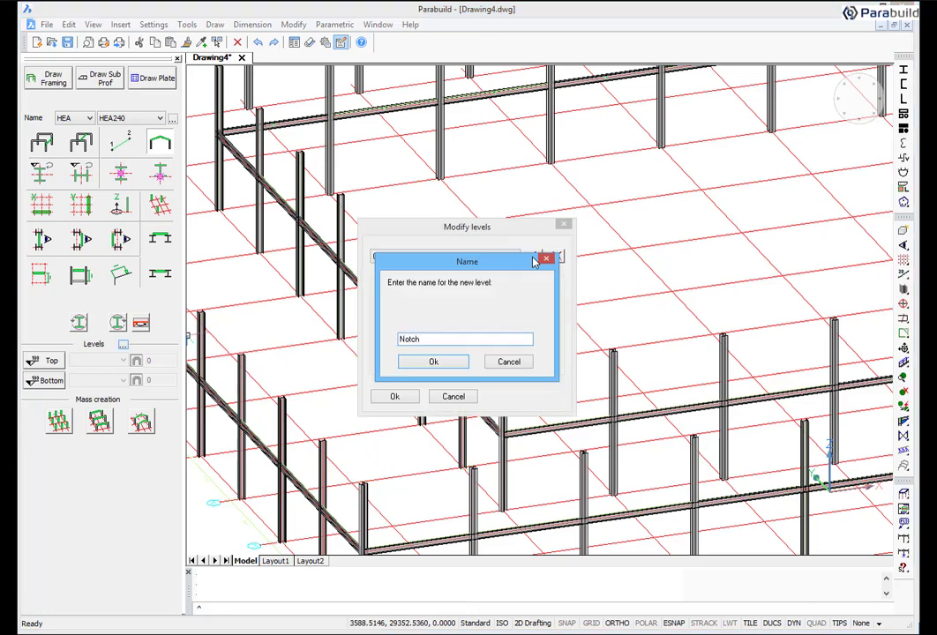
{"action": "left_click", "coordinate": [433, 361]}
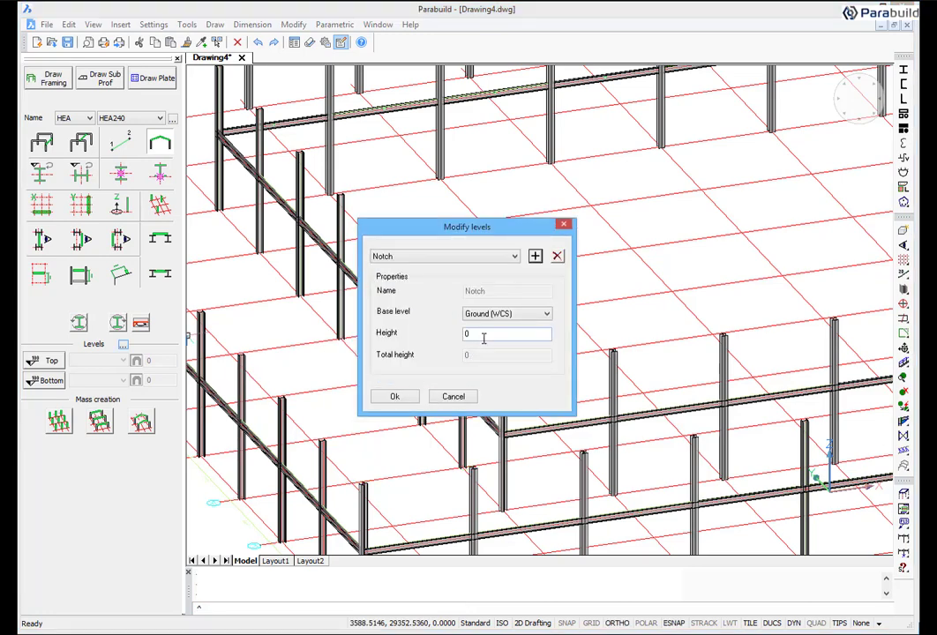
{"action": "double_click", "coordinate": [483, 338]}
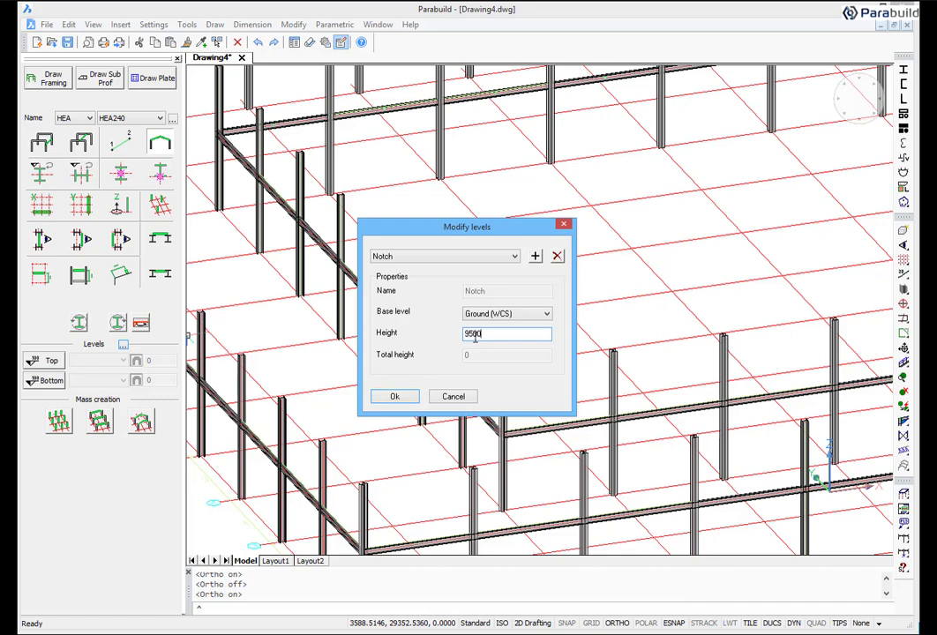
{"action": "left_click", "coordinate": [405, 393]}
- Enable both framing levels, setting the top to Notch and the bottom to Eave
{"action": "left_click", "coordinate": [44, 361]}
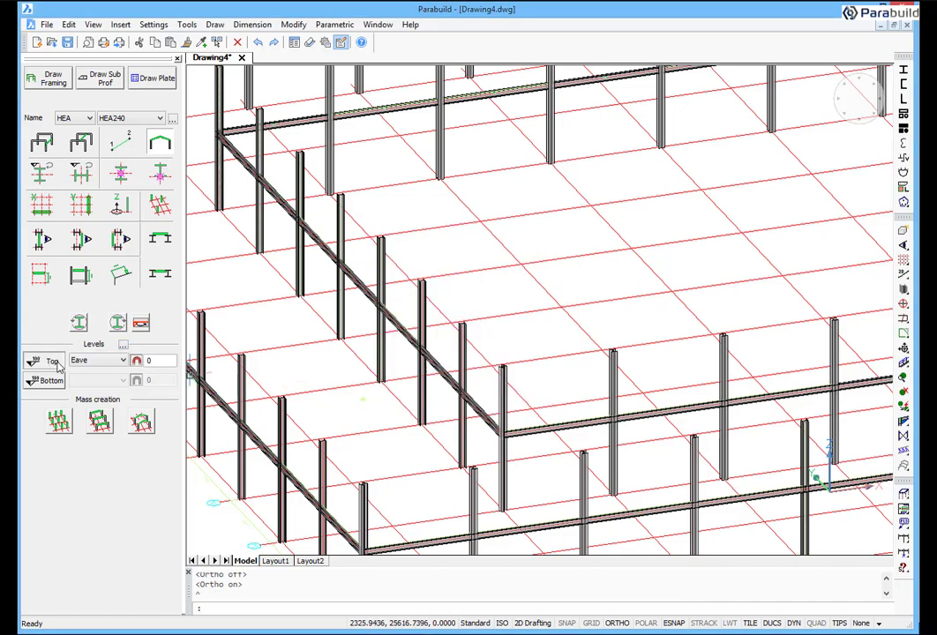
{"action": "left_click", "coordinate": [84, 361]}
{"action": "left_click", "coordinate": [81, 398]}
{"action": "left_click", "coordinate": [49, 381]}
{"action": "left_click", "coordinate": [89, 381]}
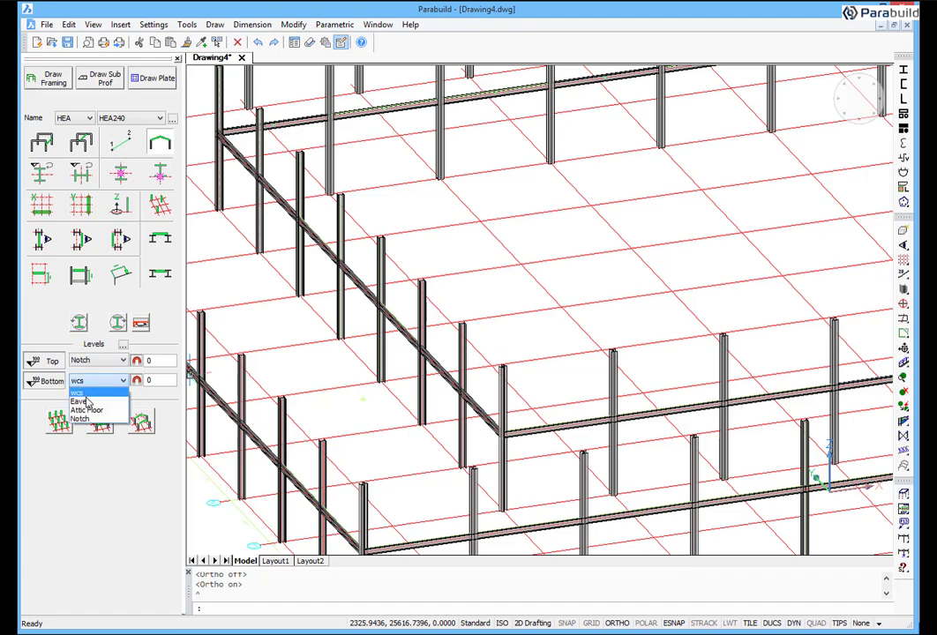
{"action": "left_click", "coordinate": [80, 402]}
- Draw pitched HEA240 rafter pairs between the columns on grid lines A and C, at lines 5, 4 and 7
{"action": "left_click", "coordinate": [53, 80]}
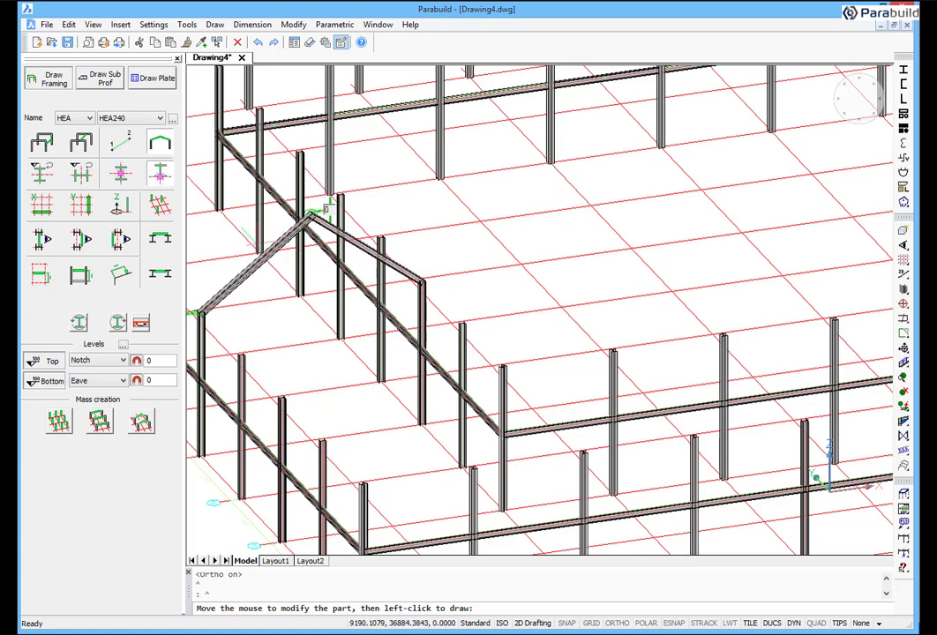
{"action": "left_click", "coordinate": [316, 215]}
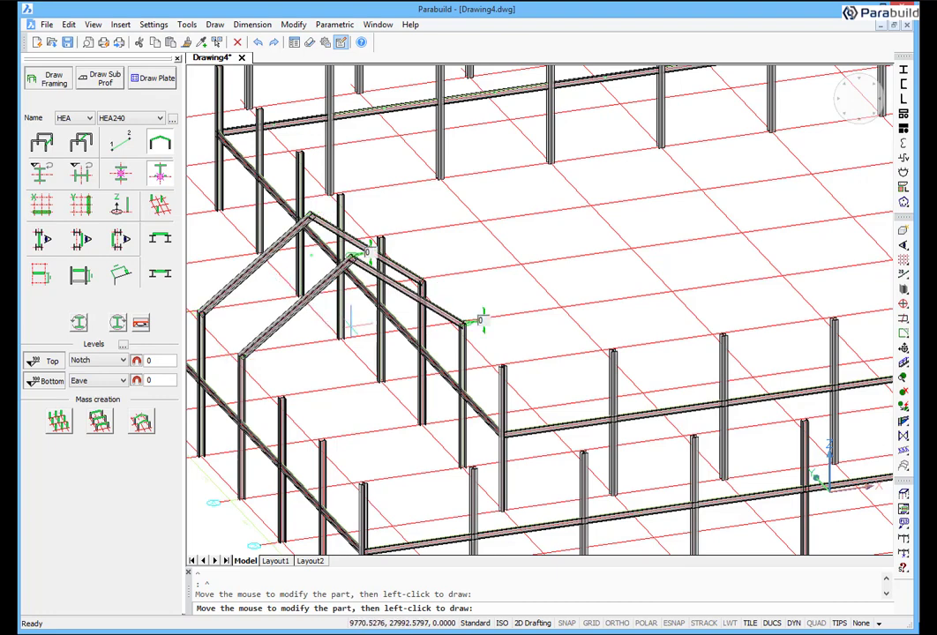
{"action": "left_click", "coordinate": [352, 322]}
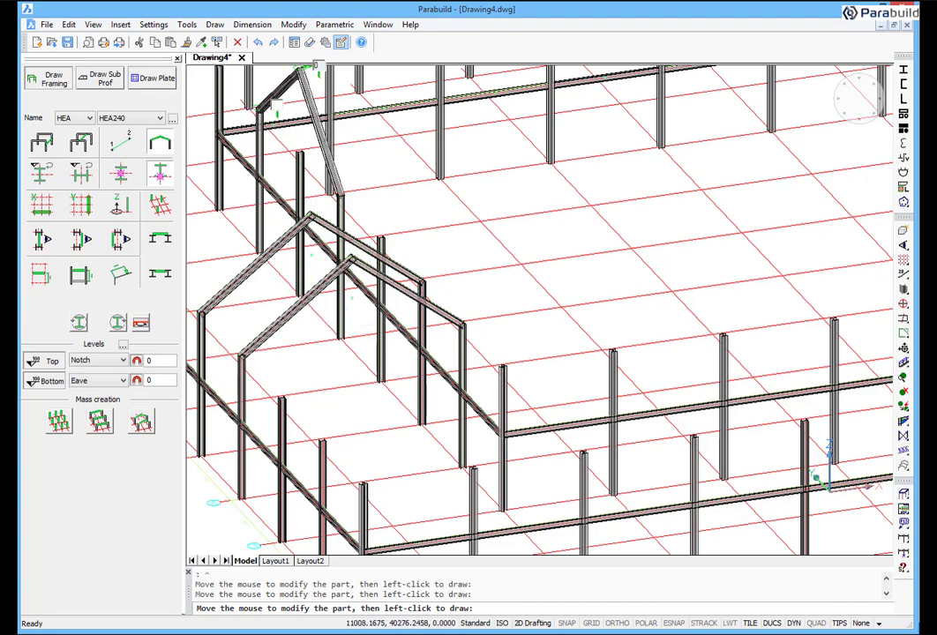
{"action": "middle_click_drag", "start_coordinate": [258, 212], "coordinate": [402, 266]}
{"action": "left_click", "coordinate": [371, 259]}
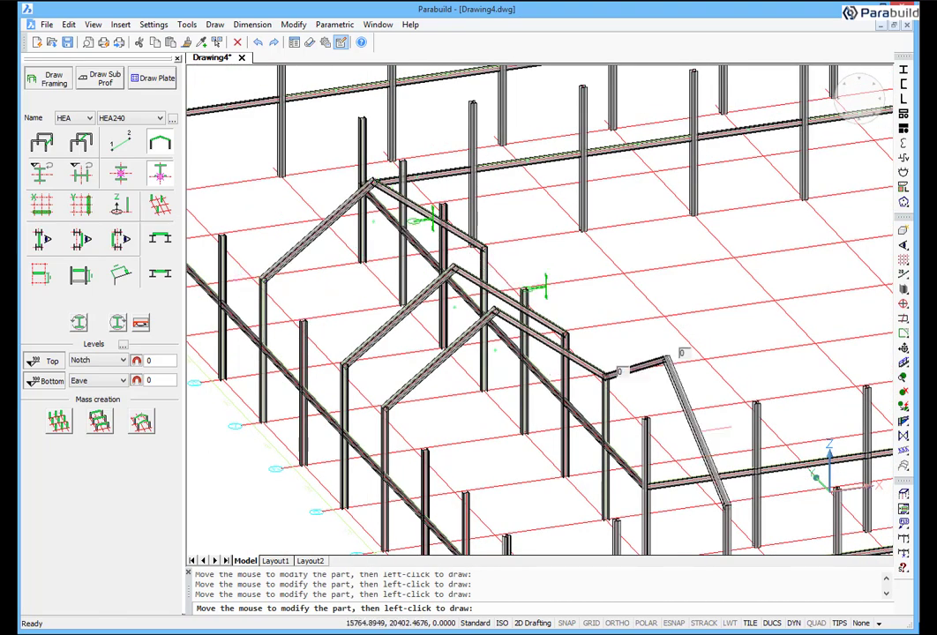
- Draw pitched HEA240 rafter pairs between the columns on grid lines 1 and 3, at lines D through I, and end the command
{"action": "middle_click_drag", "start_coordinate": [829, 462], "coordinate": [474, 332]}
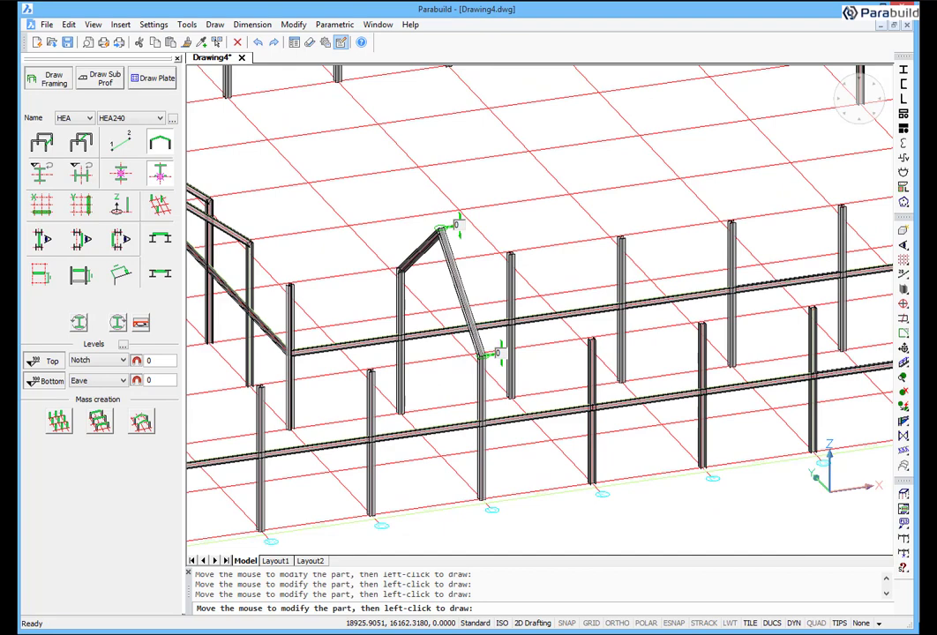
{"action": "left_click", "coordinate": [471, 325]}
{"action": "left_click", "coordinate": [556, 315]}
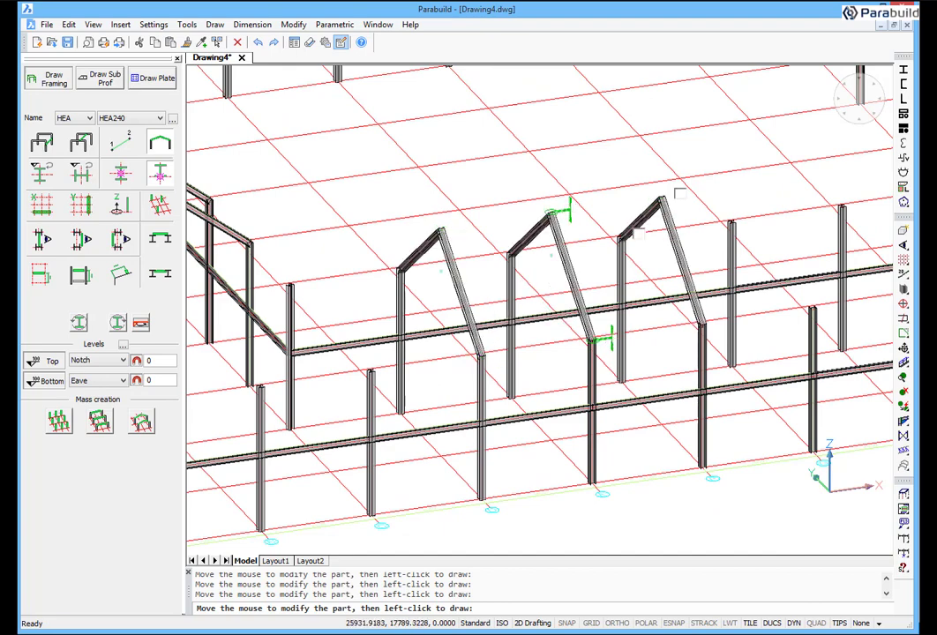
{"action": "left_click", "coordinate": [654, 269]}
{"action": "left_click", "coordinate": [767, 267]}
{"action": "middle_click_drag", "start_coordinate": [767, 267], "coordinate": [446, 313]}
{"action": "left_click", "coordinate": [454, 305]}
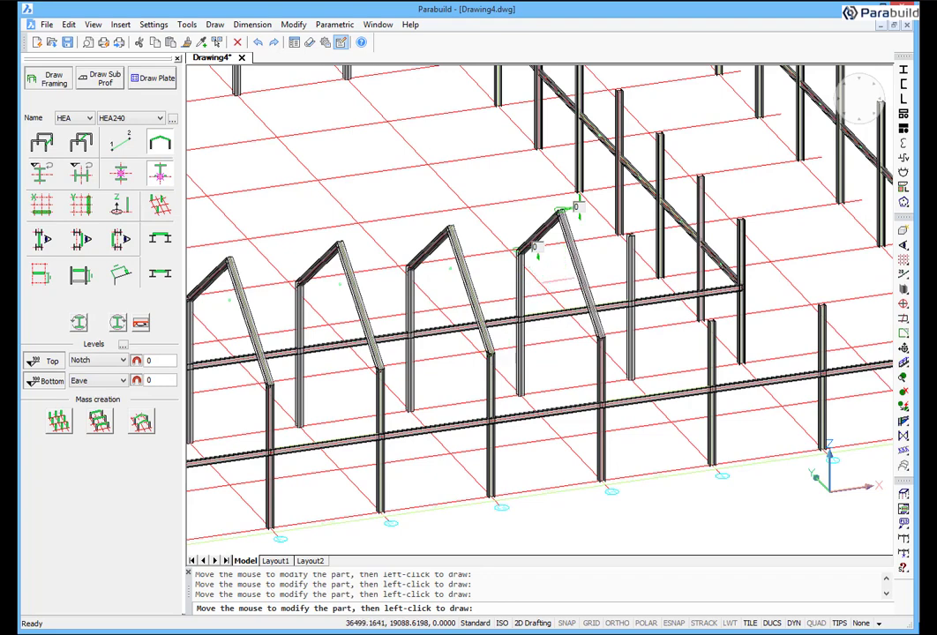
{"action": "left_click", "coordinate": [549, 269]}
{"action": "left_click", "coordinate": [642, 265]}
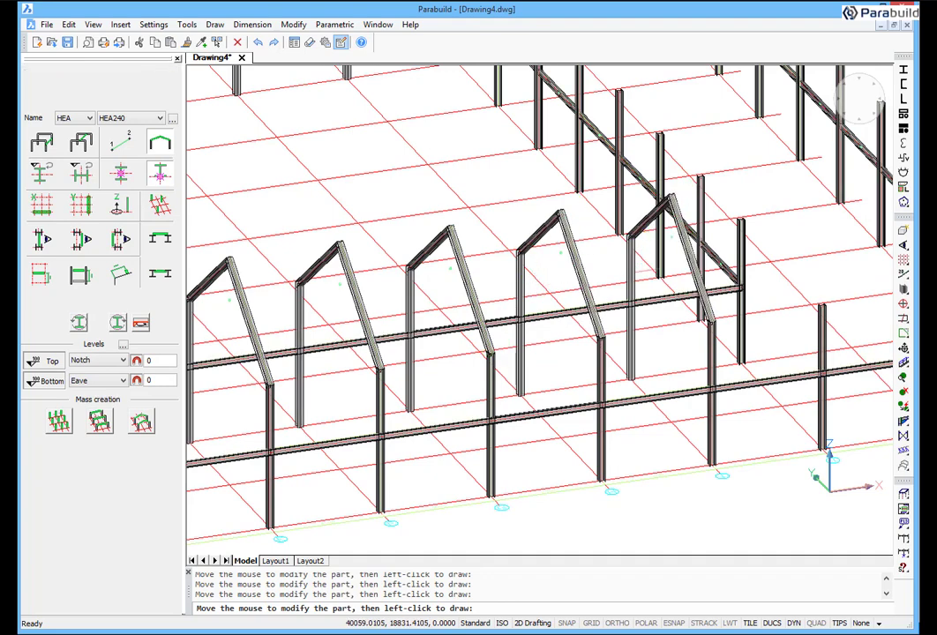
{"action": "middle_click", "coordinate": [642, 268]}
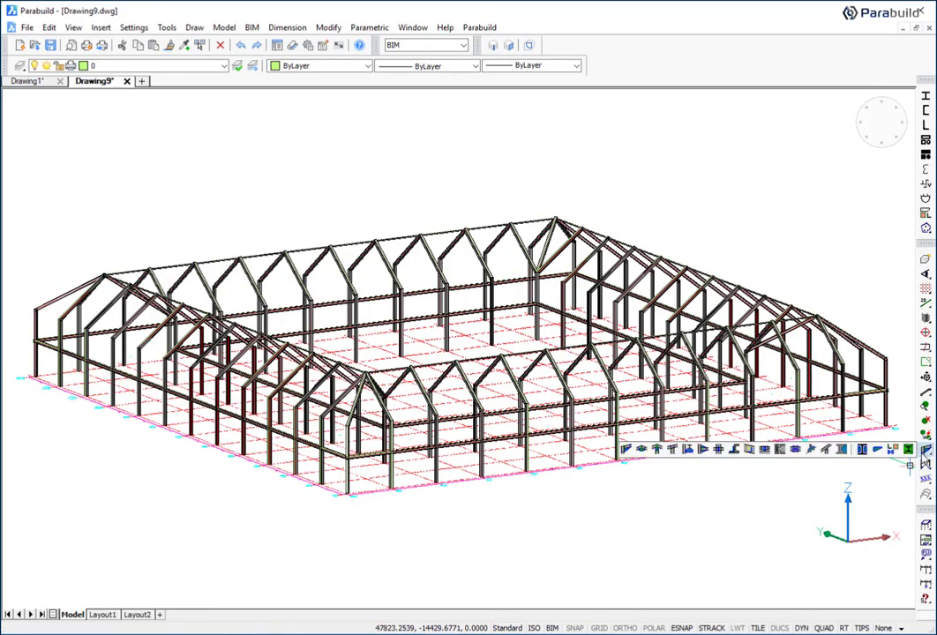
- Apply the I Baseplate connection to the foot of the outer column at A2
{"action": "left_click", "coordinate": [909, 451]}
{"action": "scroll", "coordinate": [311, 488], "scroll_direction": "up", "scroll_amount": 4}
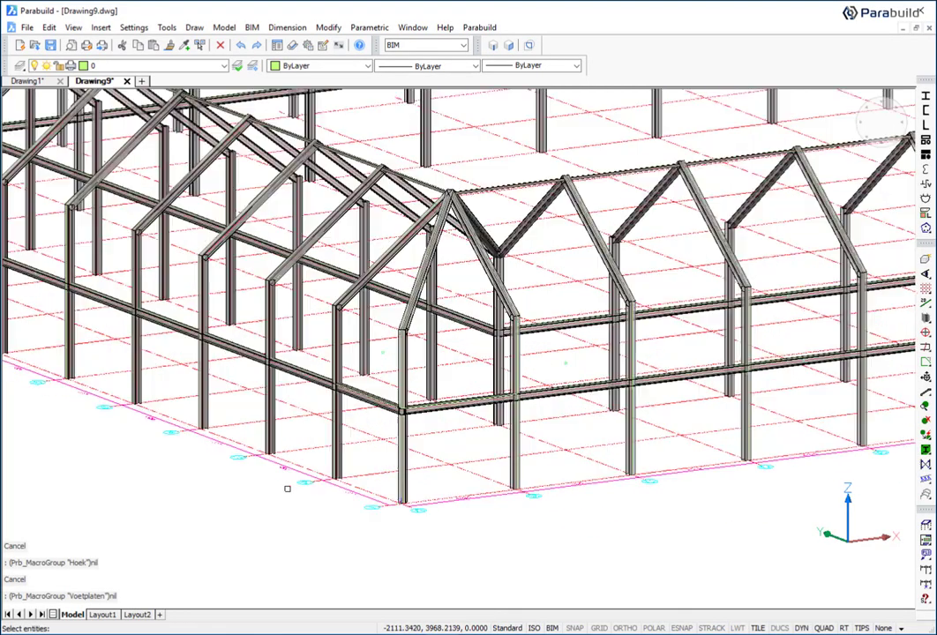
{"action": "scroll", "coordinate": [287, 488], "scroll_direction": "up", "scroll_amount": 4}
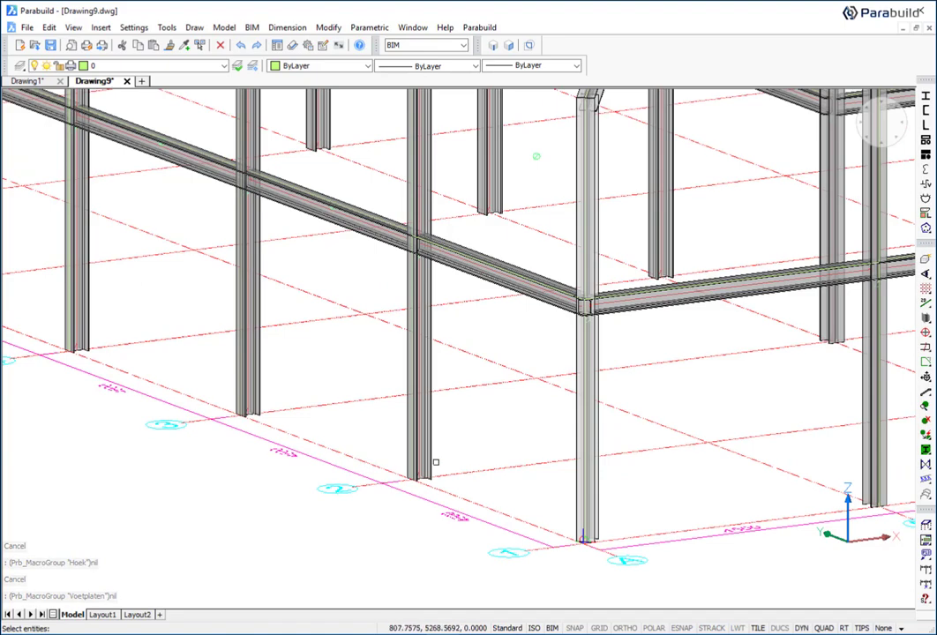
{"action": "left_click", "coordinate": [433, 465]}
{"action": "double_click", "coordinate": [115, 430]}
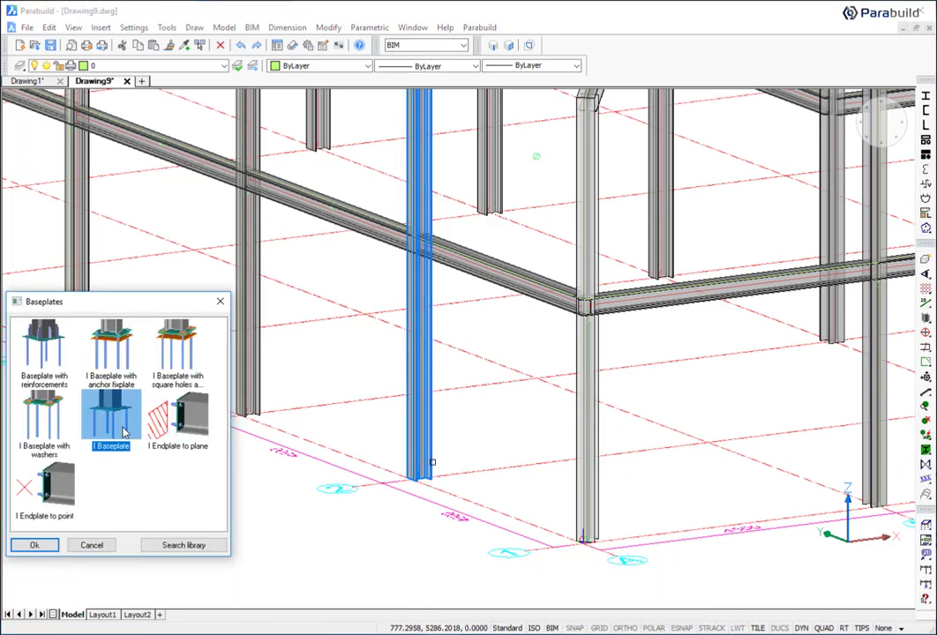
- Set all four plate edge offsets around the column profile to 20 in the baseplate settings
{"action": "left_click_drag", "start_coordinate": [33, 389], "coordinate": [20, 388]}
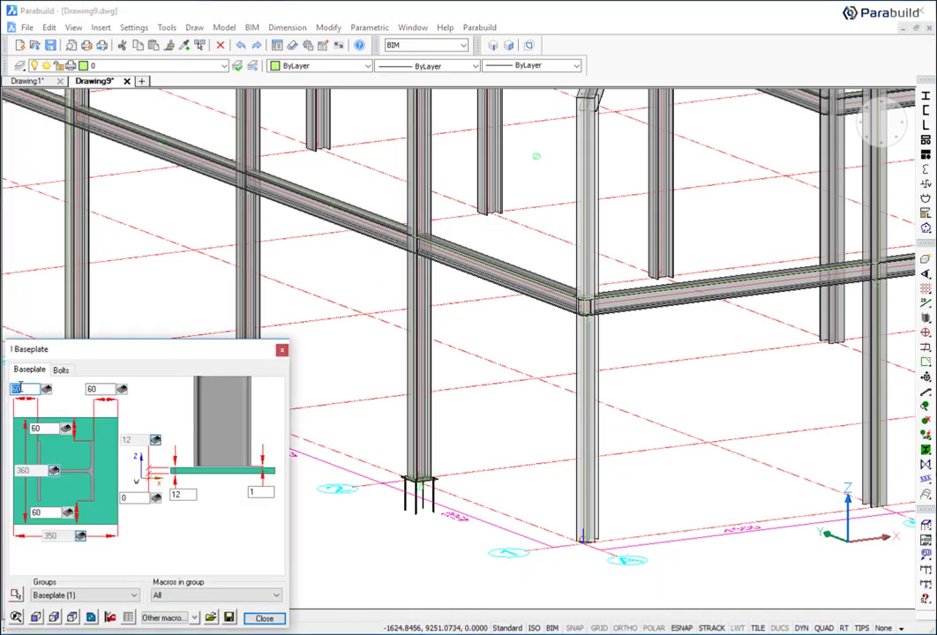
{"action": "double_click", "coordinate": [94, 390]}
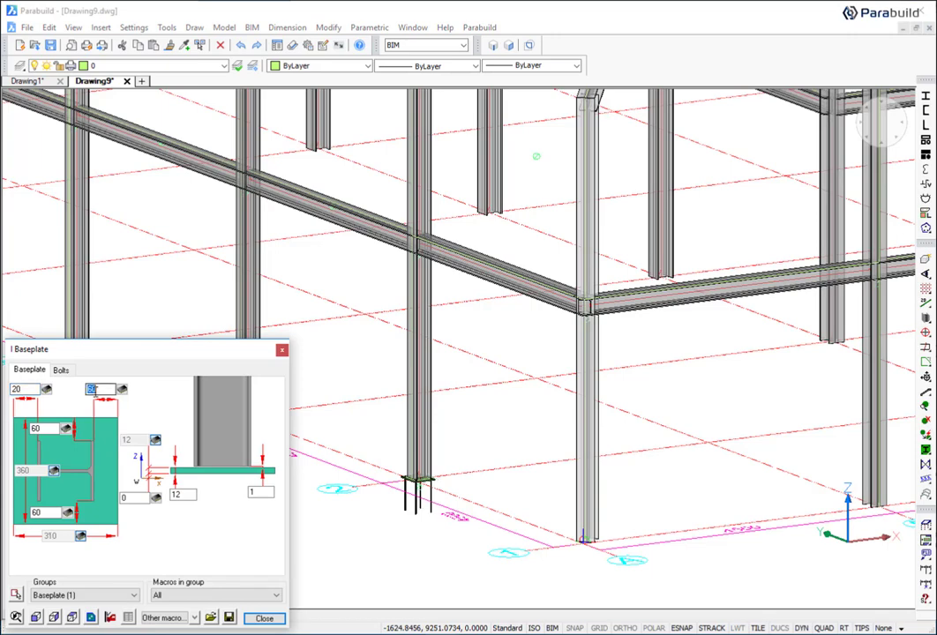
{"action": "type", "text": "20"}
{"action": "double_click", "coordinate": [43, 429]}
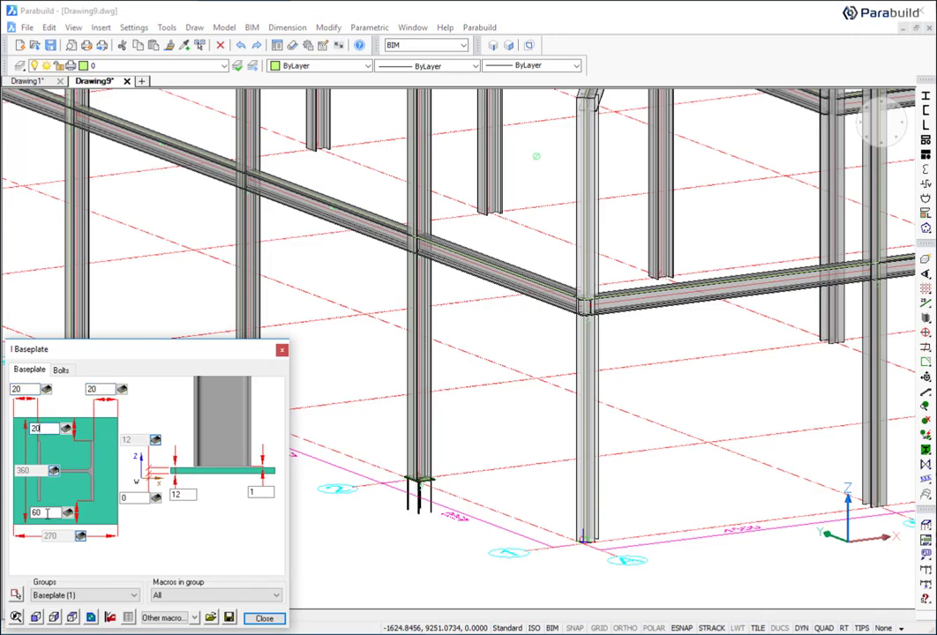
{"action": "double_click", "coordinate": [47, 513]}
- Set the two horizontal anchor bolt edge distances of the baseplate at A2 to 80
{"action": "left_click", "coordinate": [61, 370]}
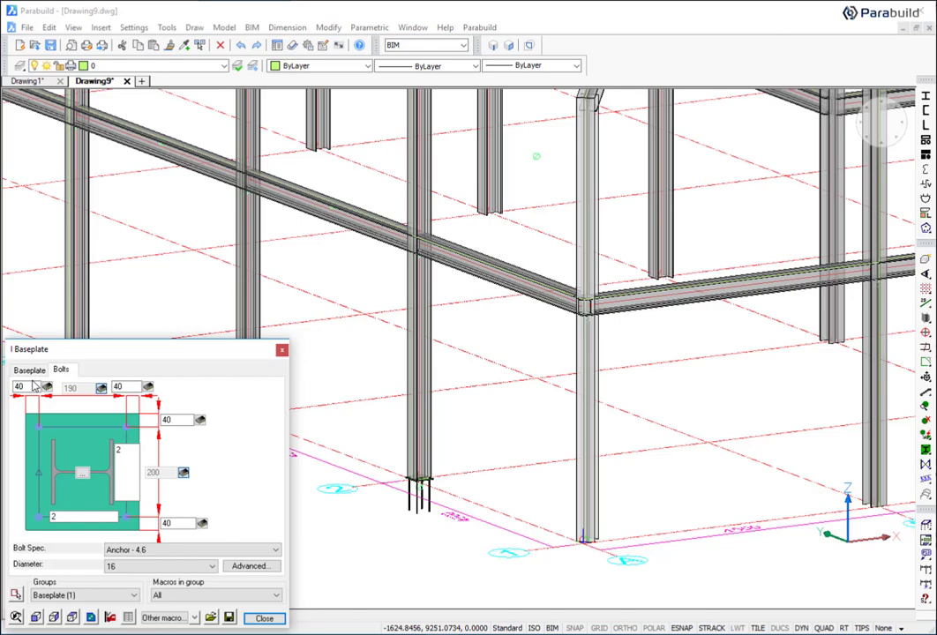
{"action": "double_click", "coordinate": [128, 387]}
{"action": "key", "text": "Return"}
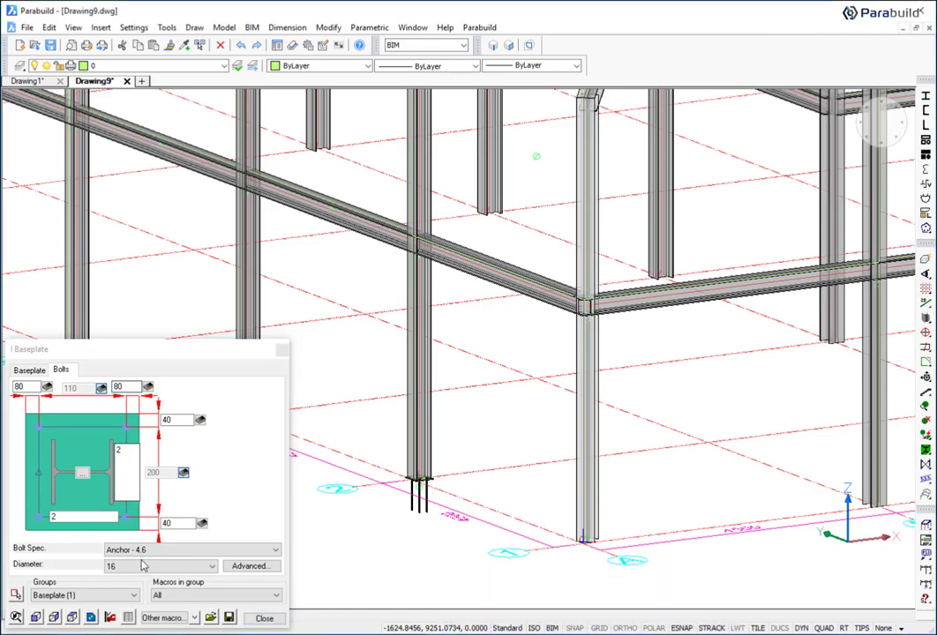
- Propagate the baseplate connection to all matching column feet in the structure and close its settings
{"action": "left_click", "coordinate": [182, 618]}
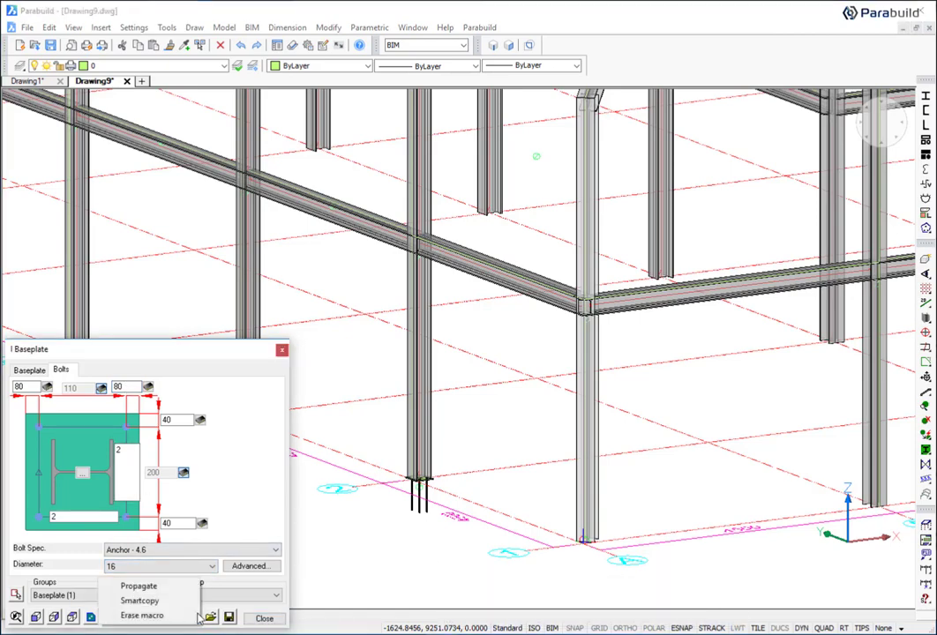
{"action": "left_click", "coordinate": [182, 592]}
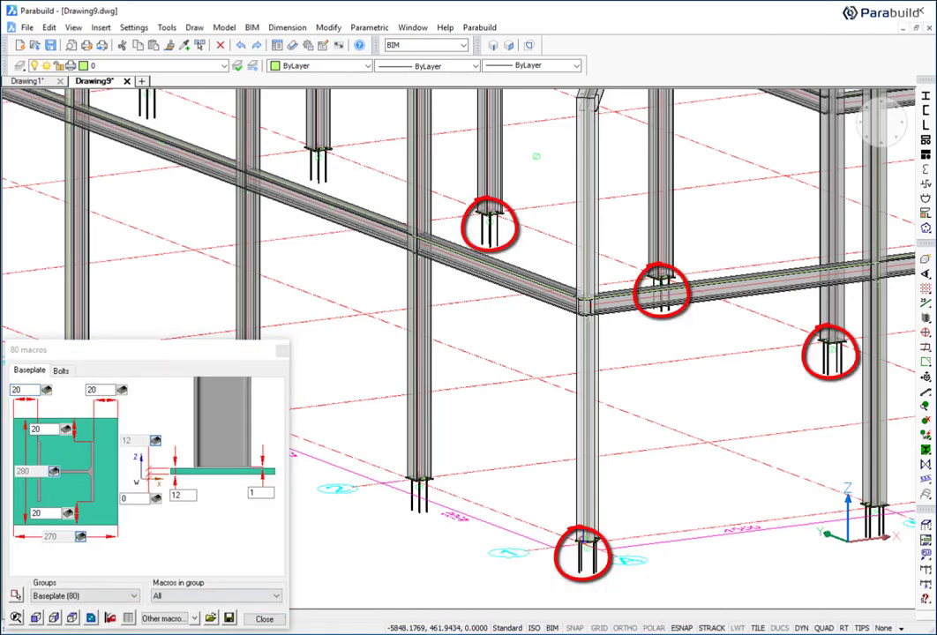
{"action": "left_click", "coordinate": [266, 622]}
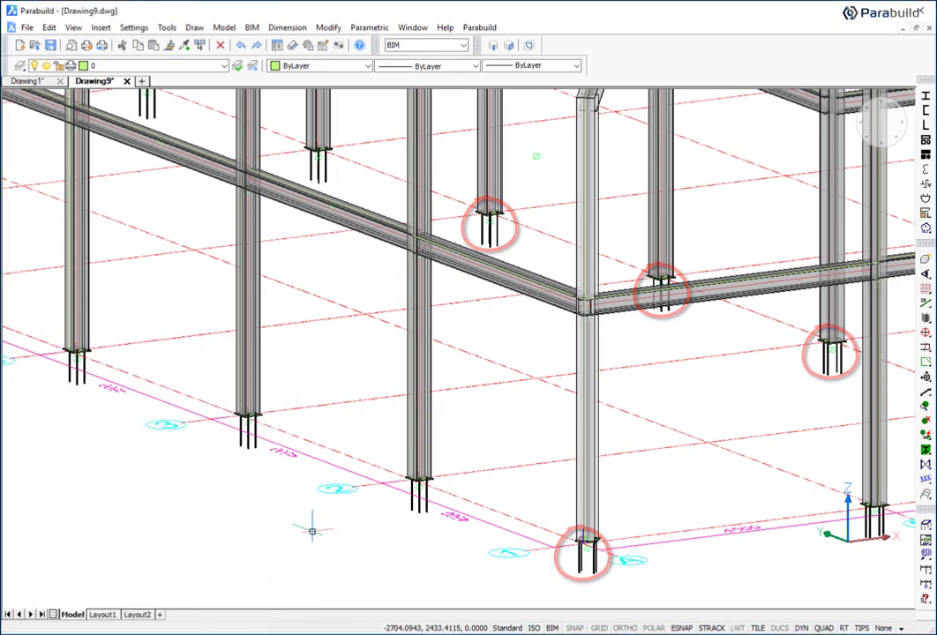
{"action": "scroll", "coordinate": [295, 533], "scroll_direction": "down", "scroll_amount": 5}
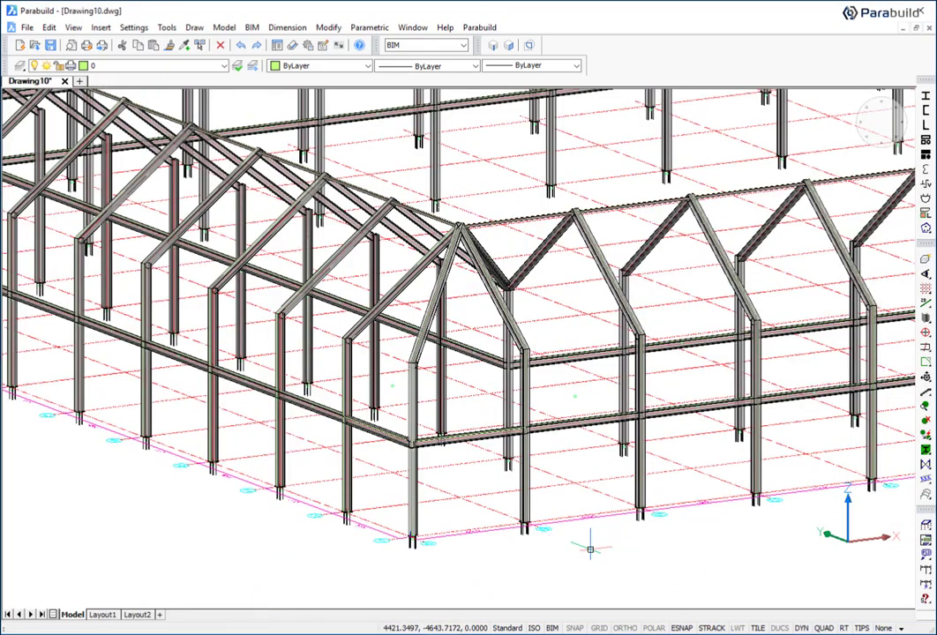
- Apply the I Endplate & FlangePlate connection between an attic beam and a continuous column on grid line A
{"action": "left_click", "coordinate": [927, 452]}
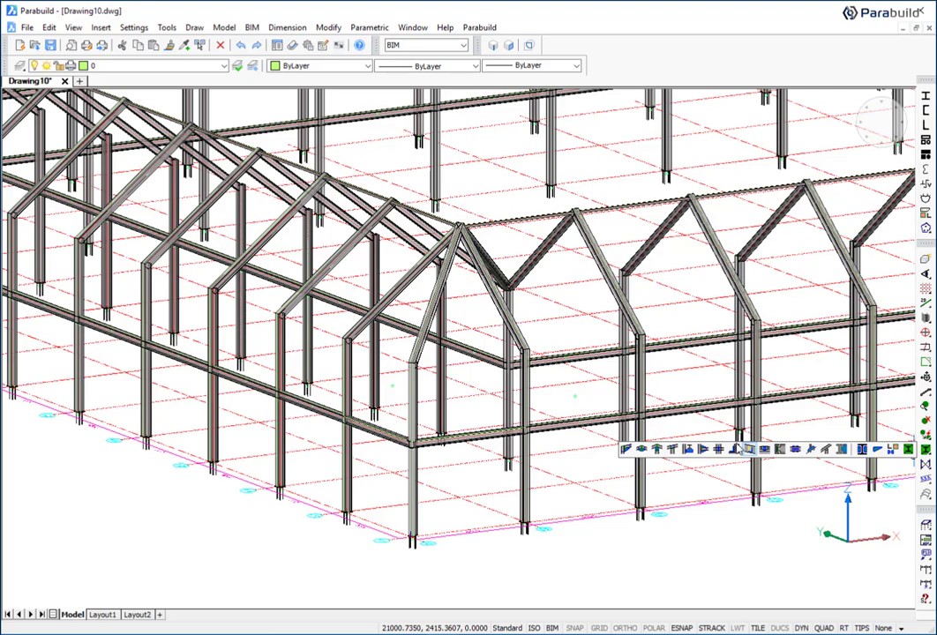
{"action": "left_click", "coordinate": [708, 452]}
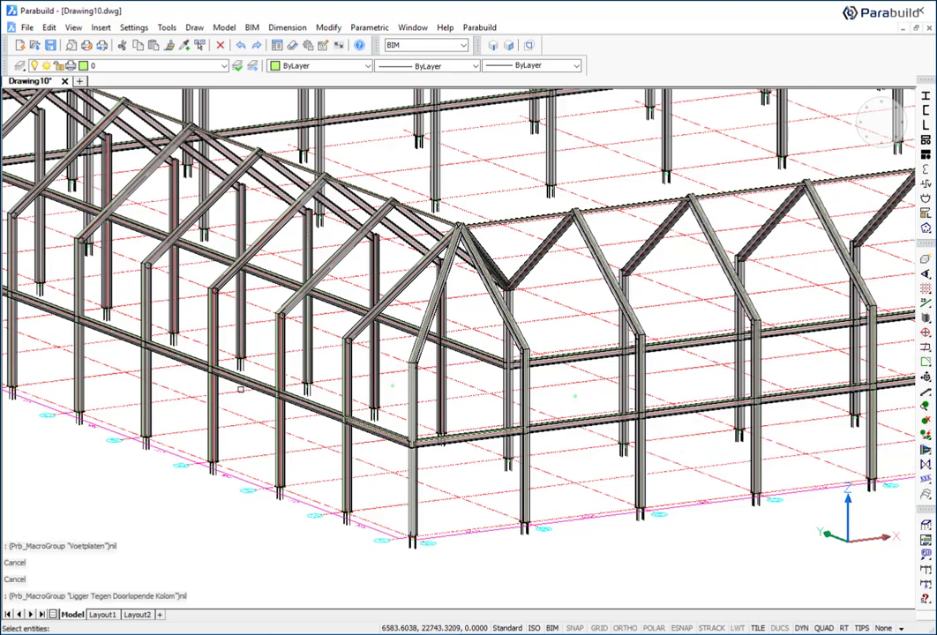
{"action": "scroll", "coordinate": [232, 387], "scroll_direction": "up", "scroll_amount": 5}
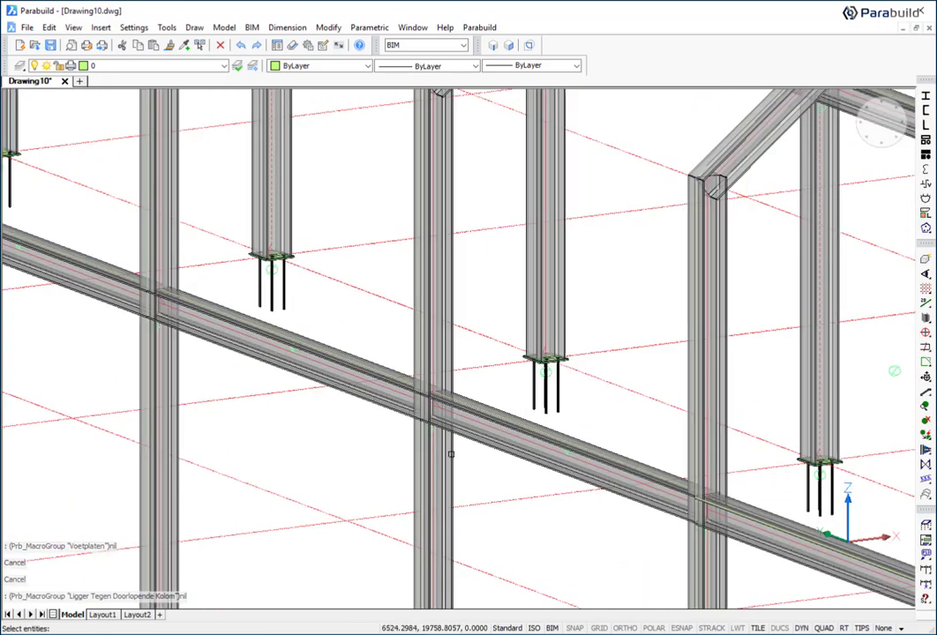
{"action": "left_click", "coordinate": [477, 443]}
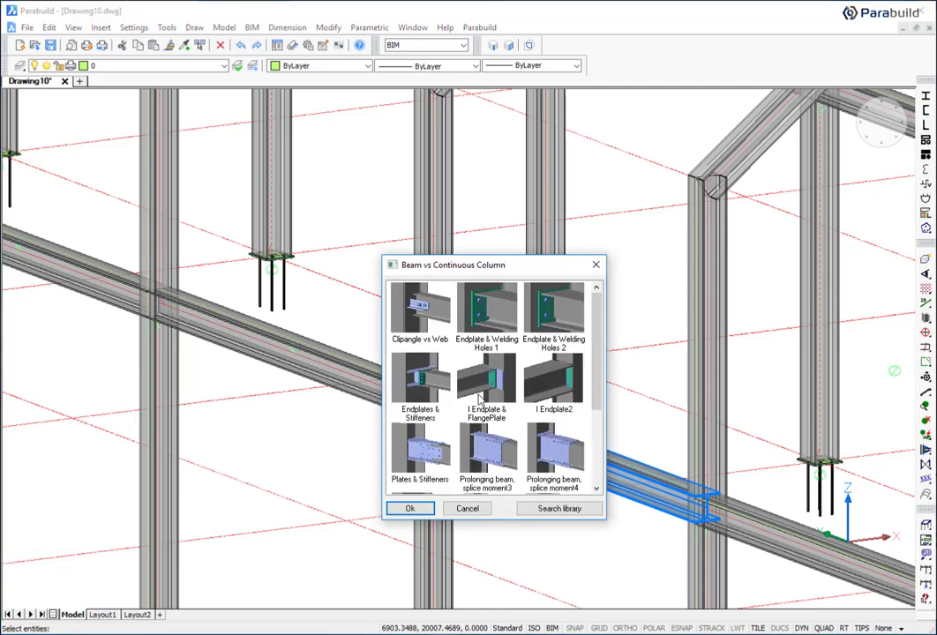
{"action": "double_click", "coordinate": [478, 390]}
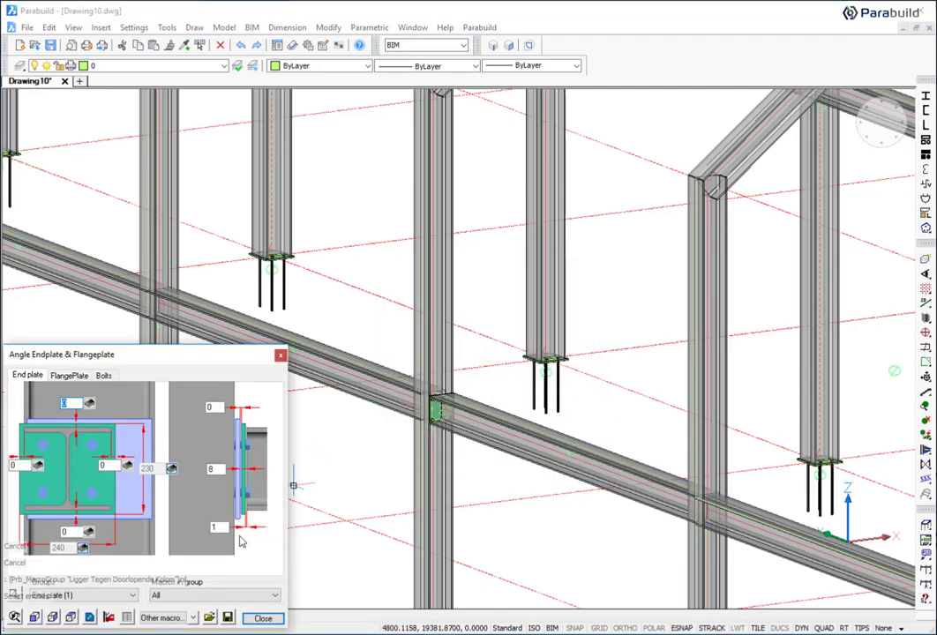
- Propagate the endplate and flangeplate connection to all matching attic beam joints and close its settings
{"action": "left_click", "coordinate": [194, 618]}
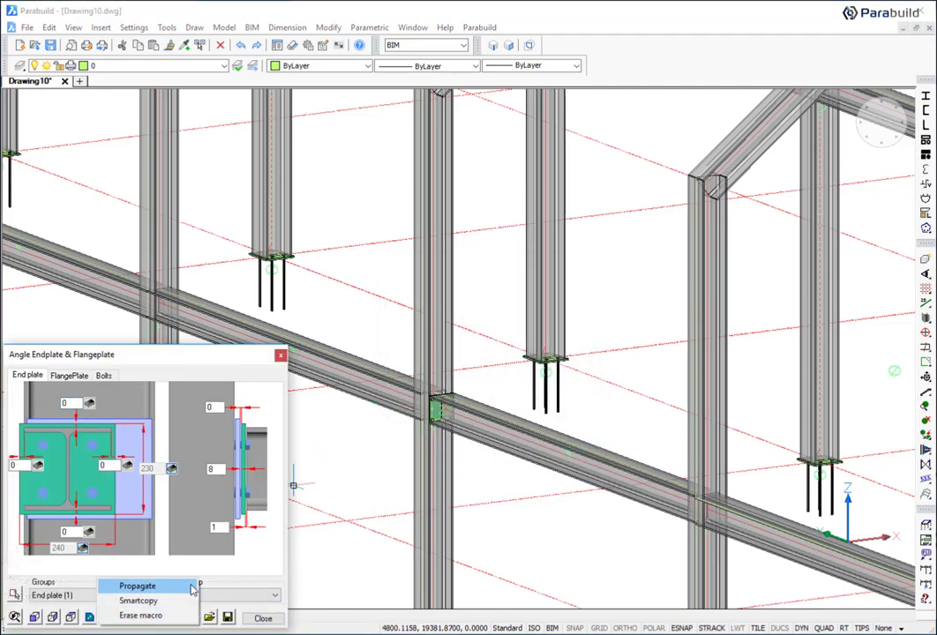
{"action": "left_click", "coordinate": [187, 587]}
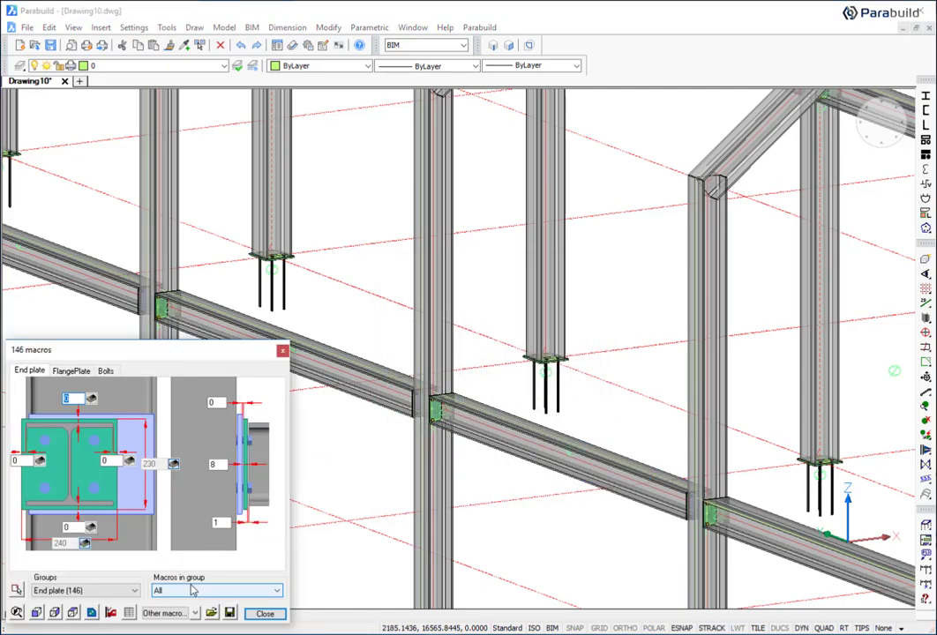
{"action": "left_click", "coordinate": [265, 614]}
{"action": "scroll", "coordinate": [429, 558], "scroll_direction": "down", "scroll_amount": 5}
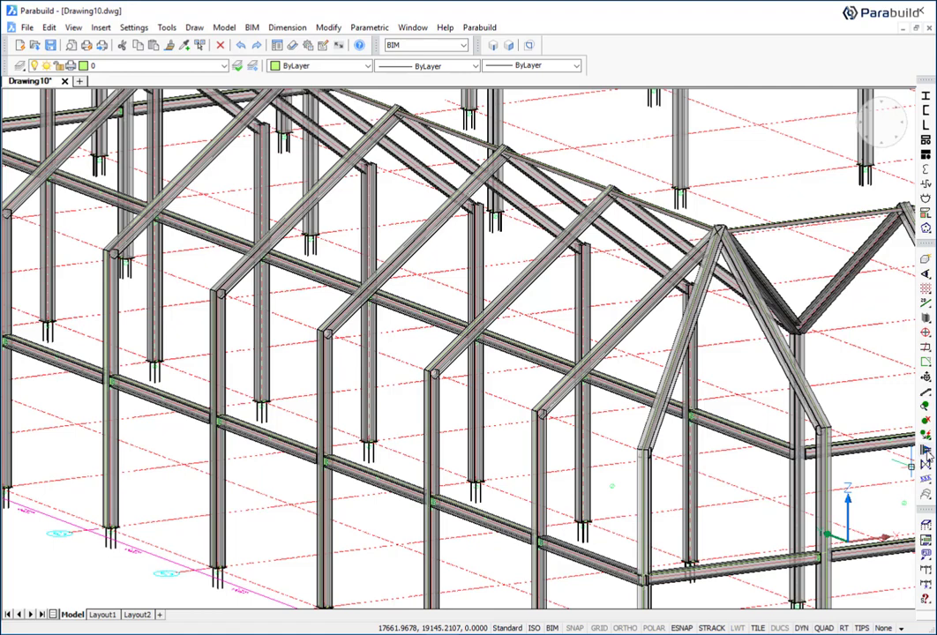
- Apply a Haunch connection with beam and column endplates between the outer column at A2 and its rafter
{"action": "left_click_drag", "start_coordinate": [928, 453], "coordinate": [625, 450]}
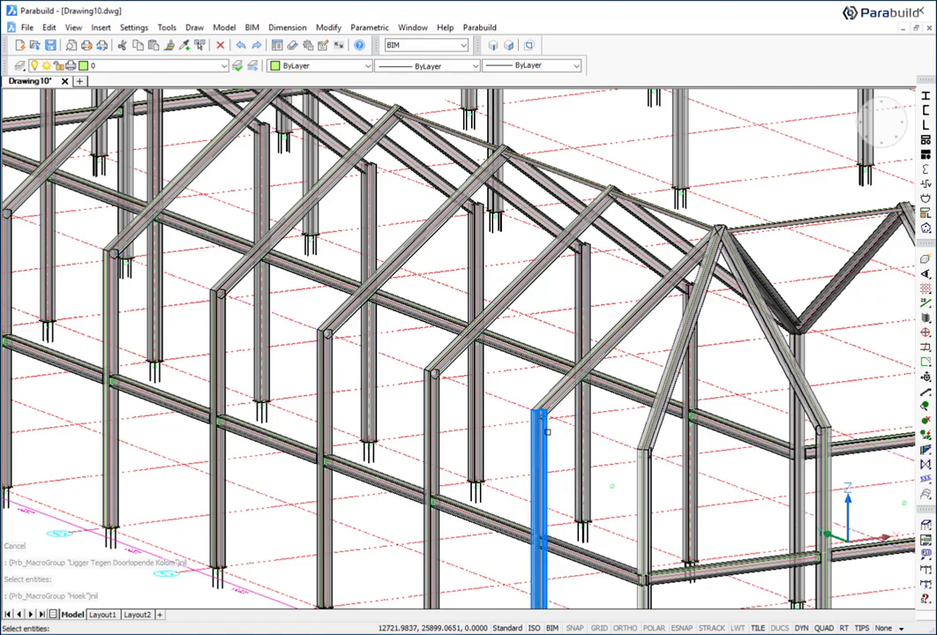
{"action": "left_click", "coordinate": [557, 404]}
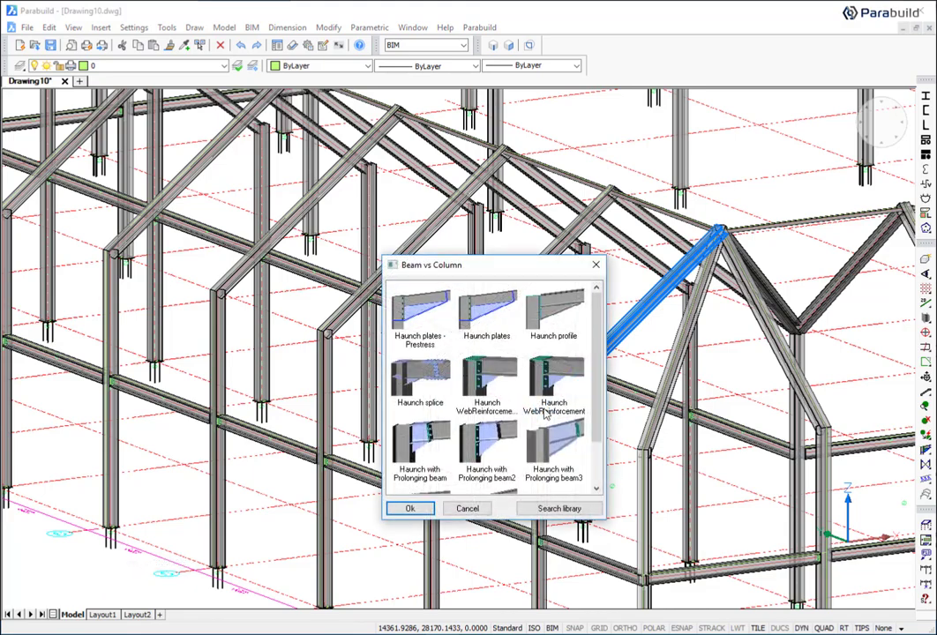
{"action": "scroll", "coordinate": [535, 410], "scroll_direction": "down", "scroll_amount": 2}
{"action": "double_click", "coordinate": [421, 455]}
{"action": "left_click", "coordinate": [325, 459]}
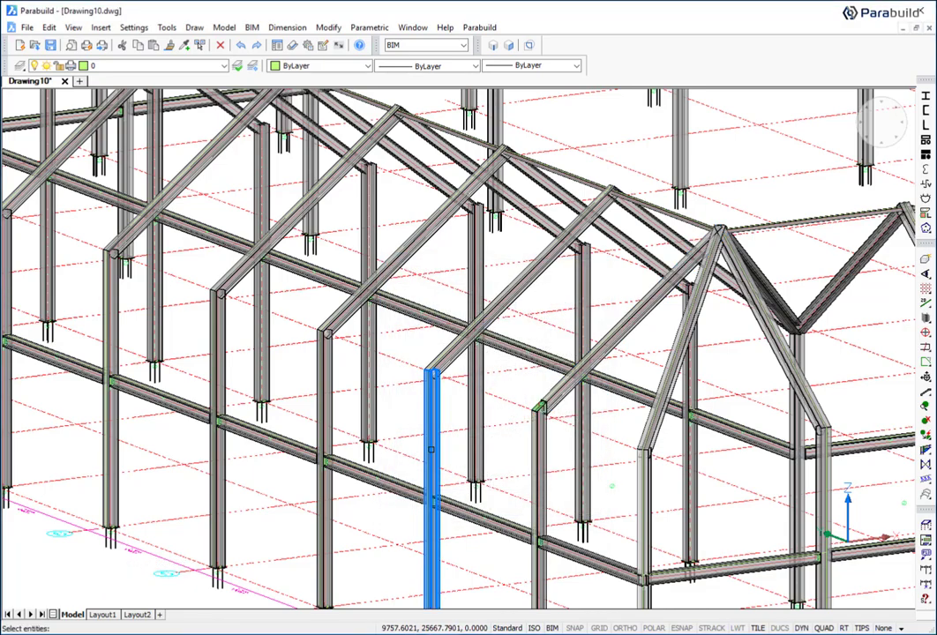
{"action": "key", "text": "Return"}
- Propagate the Haunch connection to all matching column and rafter joints and close its settings
{"action": "left_click", "coordinate": [195, 617]}
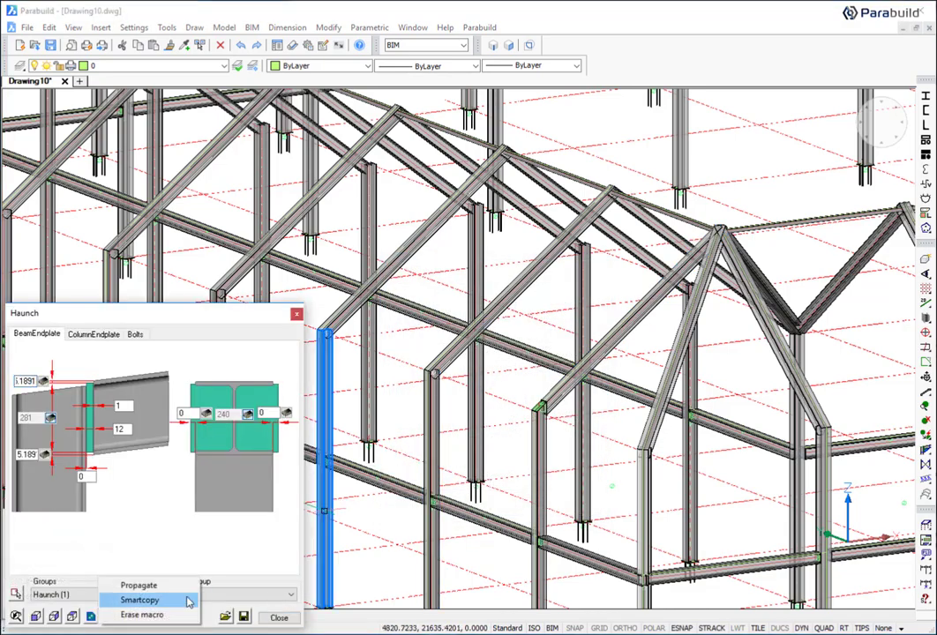
{"action": "left_click", "coordinate": [183, 587]}
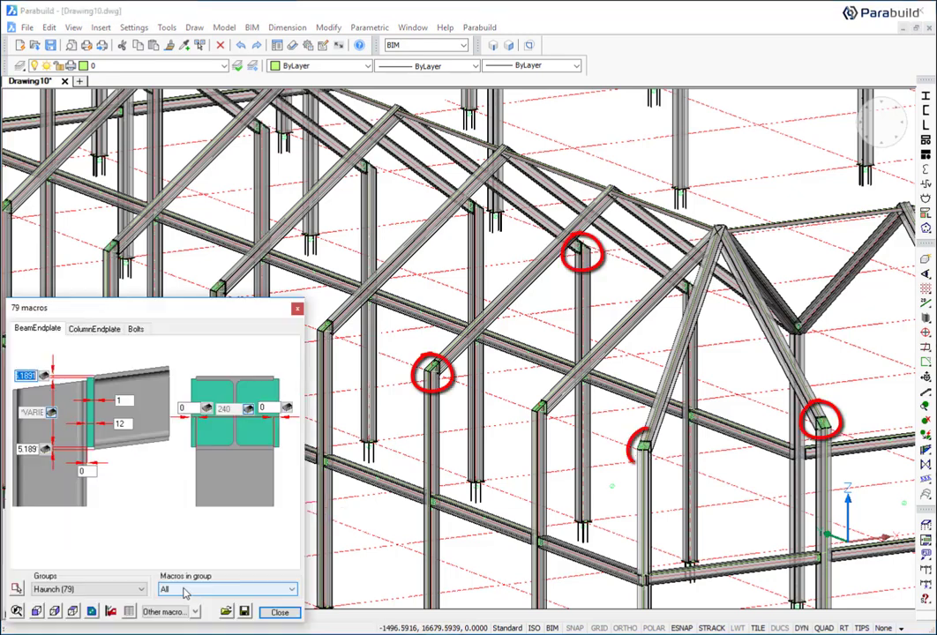
{"action": "left_click", "coordinate": [277, 613]}
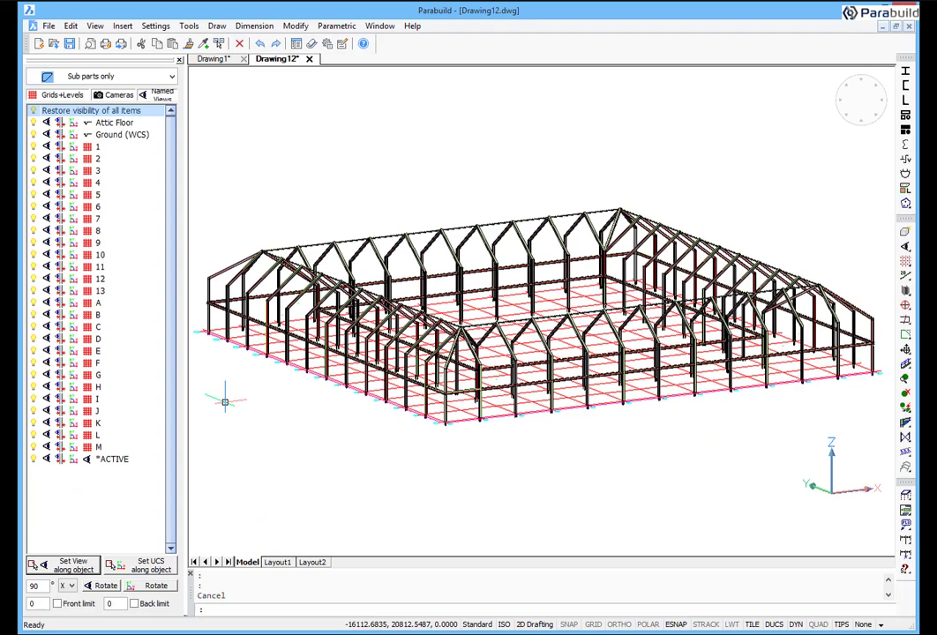
- Show only the entities on grid B and apply a Haunch connection between the two rafters meeting at the ridge next to the corner
{"action": "left_click", "coordinate": [36, 316]}
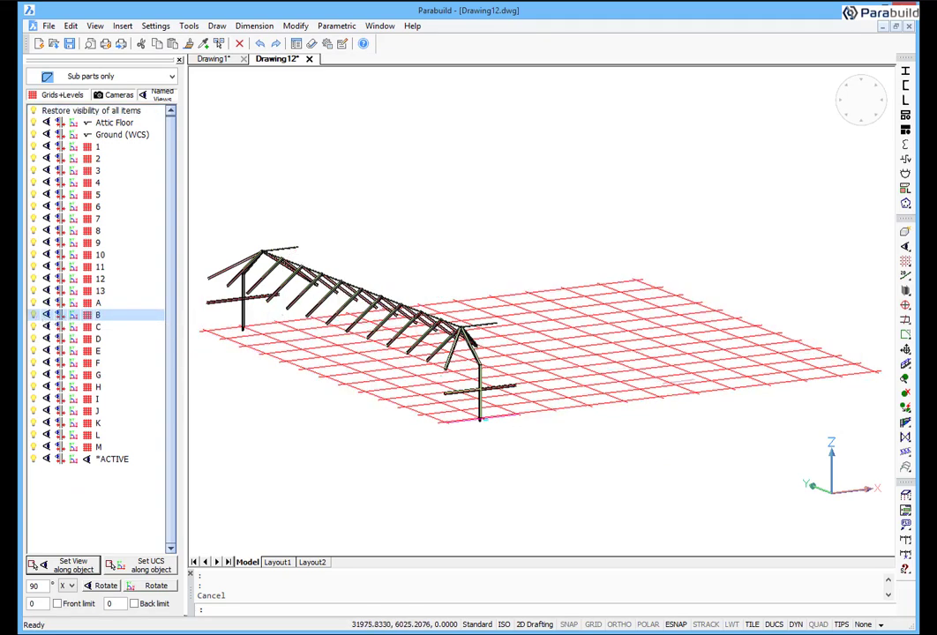
{"action": "left_click", "coordinate": [906, 425]}
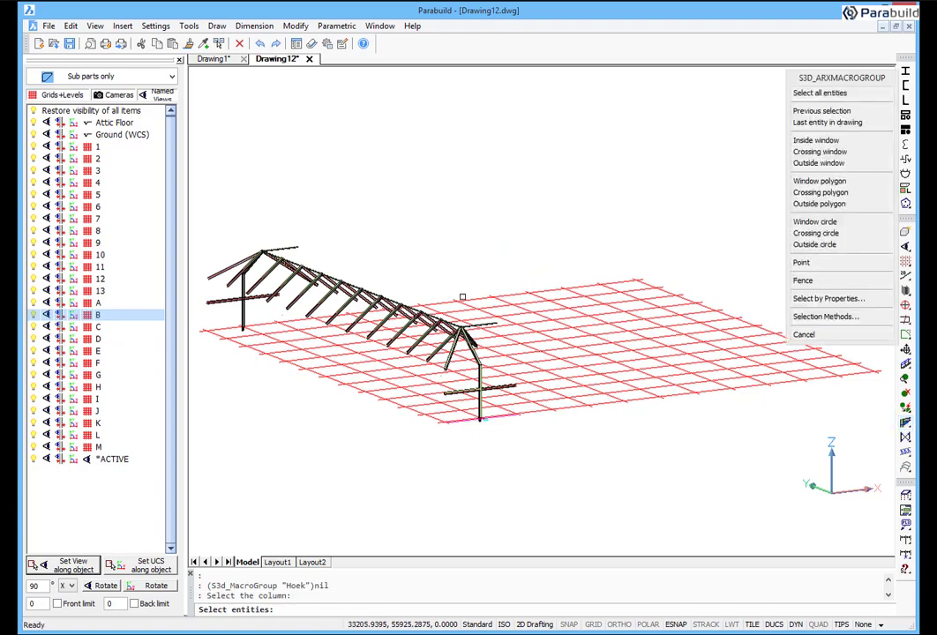
{"action": "scroll", "coordinate": [462, 296], "scroll_direction": "up", "scroll_amount": 5}
{"action": "scroll", "coordinate": [463, 296], "scroll_direction": "up", "scroll_amount": 2}
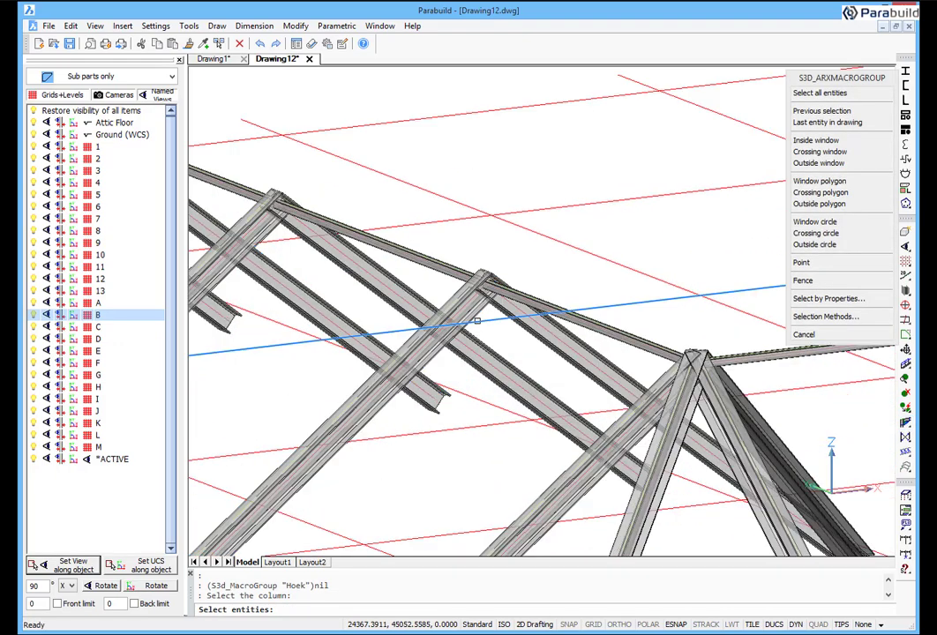
{"action": "left_click", "coordinate": [460, 302]}
{"action": "left_click", "coordinate": [493, 315]}
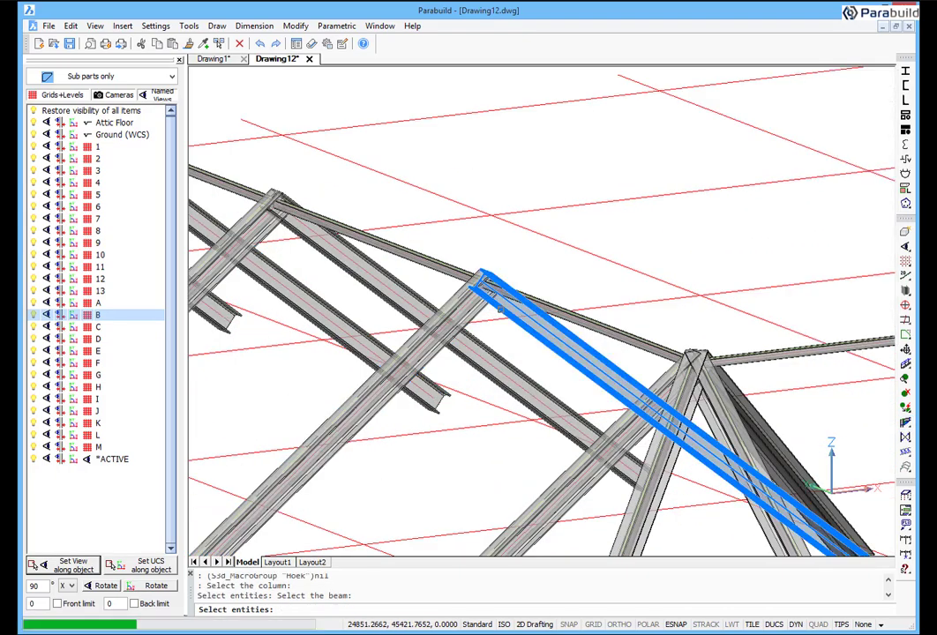
{"action": "double_click", "coordinate": [542, 444]}
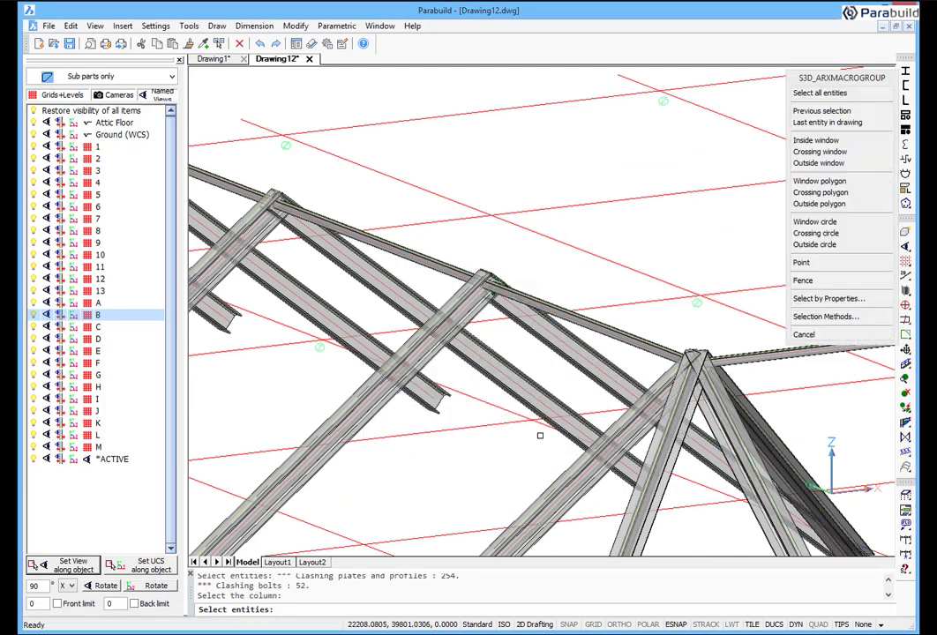
{"action": "scroll", "coordinate": [486, 313], "scroll_direction": "up", "scroll_amount": 3}
{"action": "scroll", "coordinate": [486, 314], "scroll_direction": "up", "scroll_amount": 2}
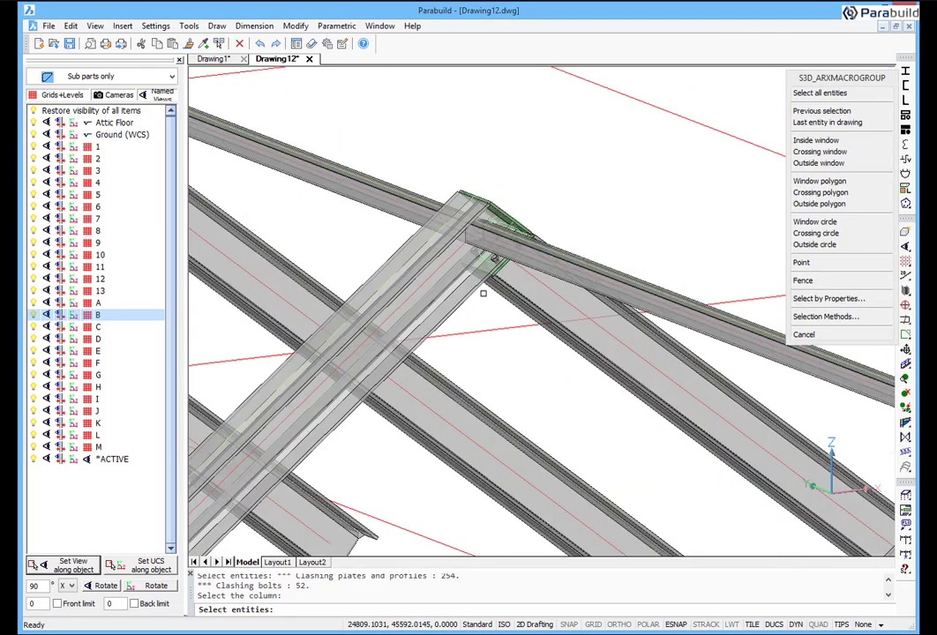
{"action": "left_click", "coordinate": [484, 294]}
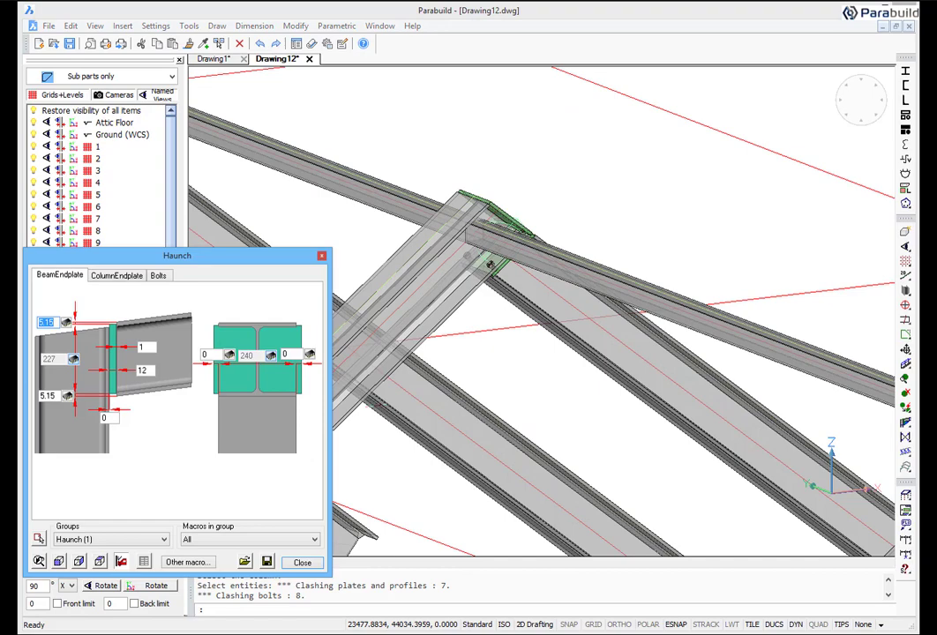
{"action": "left_click", "coordinate": [302, 563]}
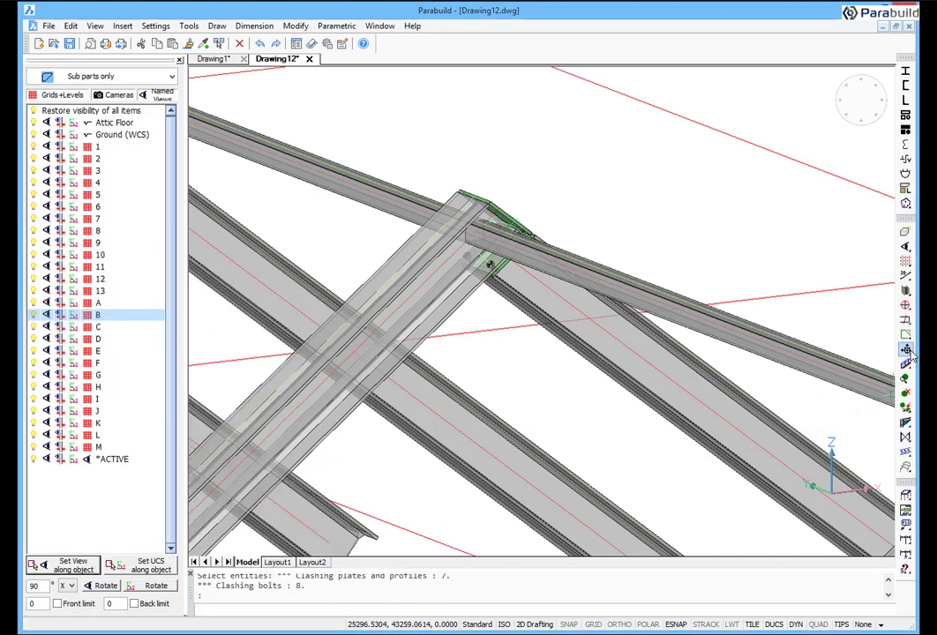
- Add a stiffener inside the rafter at the haunched ridge joint, bound to the midpoint at the endplate's lower edge
{"action": "left_click_drag", "start_coordinate": [907, 353], "coordinate": [874, 354]}
{"action": "left_click", "coordinate": [874, 350]}
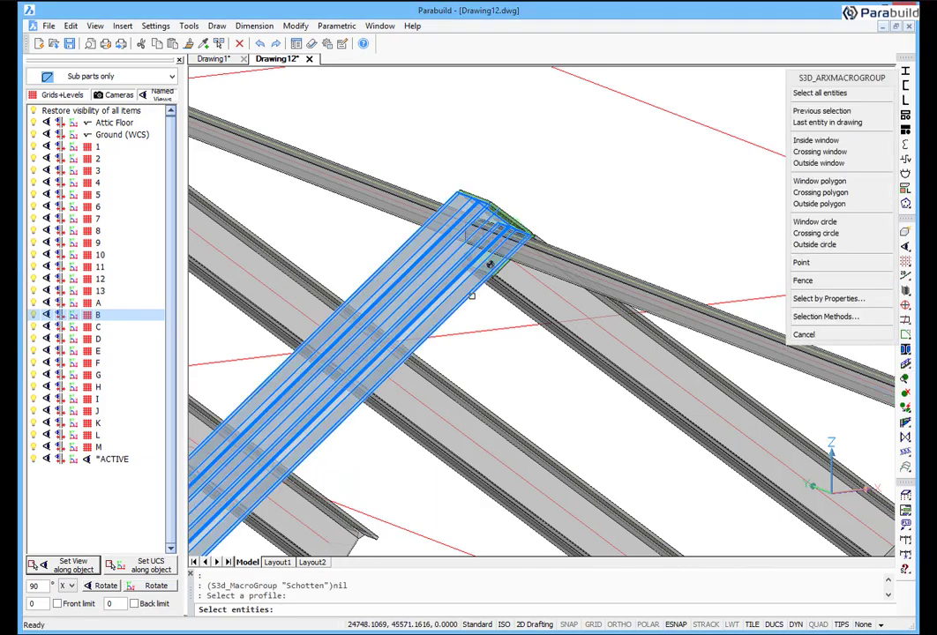
{"action": "left_click", "coordinate": [473, 297]}
{"action": "double_click", "coordinate": [420, 371]}
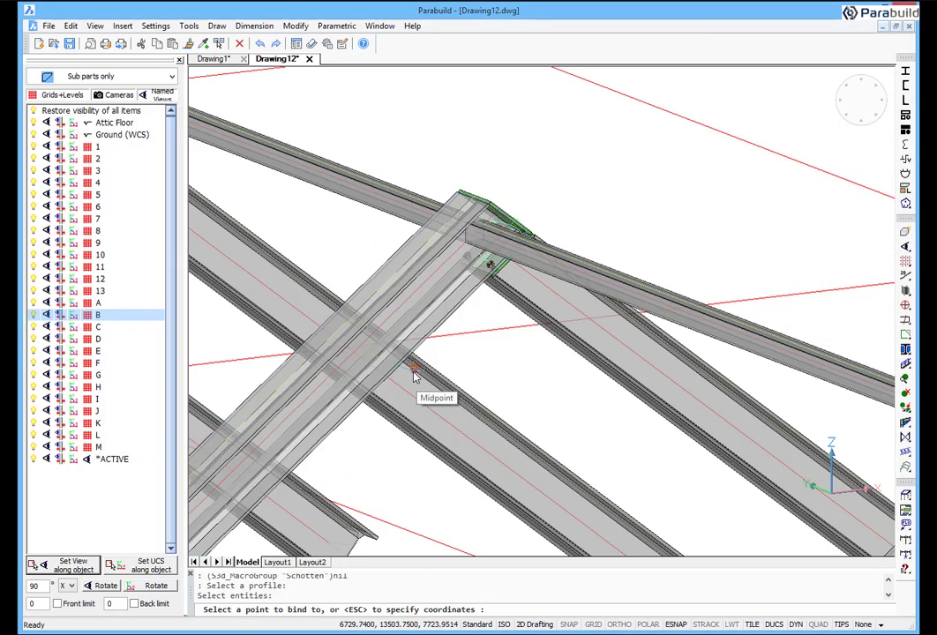
{"action": "scroll", "coordinate": [488, 260], "scroll_direction": "up", "scroll_amount": 3}
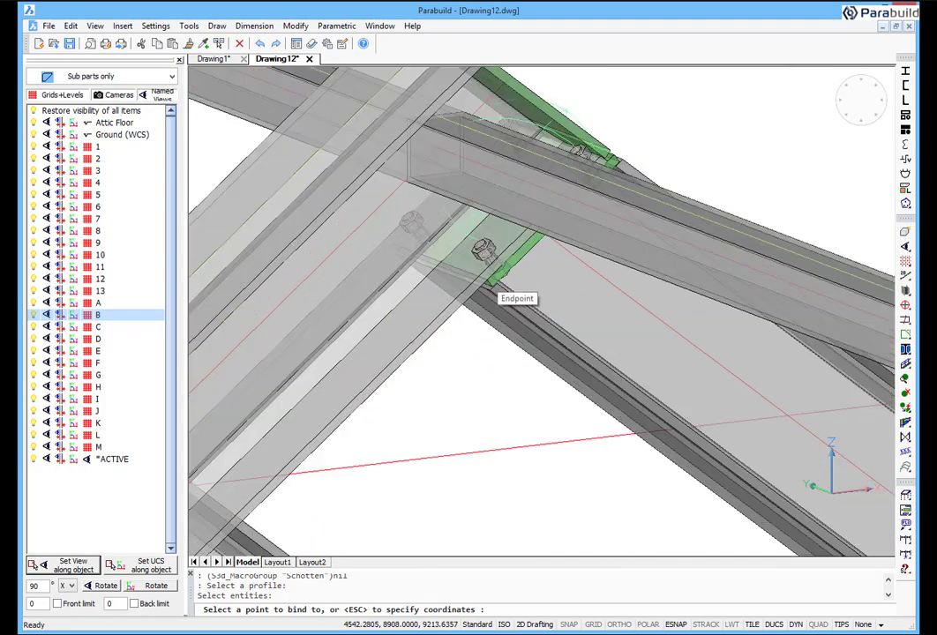
{"action": "left_click", "coordinate": [485, 301]}
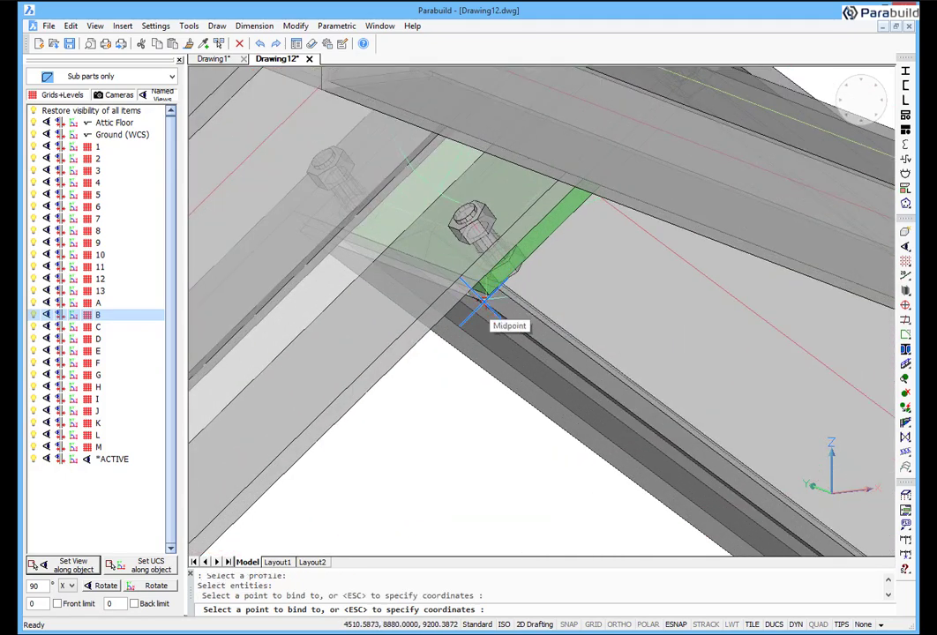
{"action": "scroll", "coordinate": [484, 301], "scroll_direction": "down", "scroll_amount": 4}
{"action": "left_click", "coordinate": [484, 301]}
{"action": "right_click", "coordinate": [485, 300]}
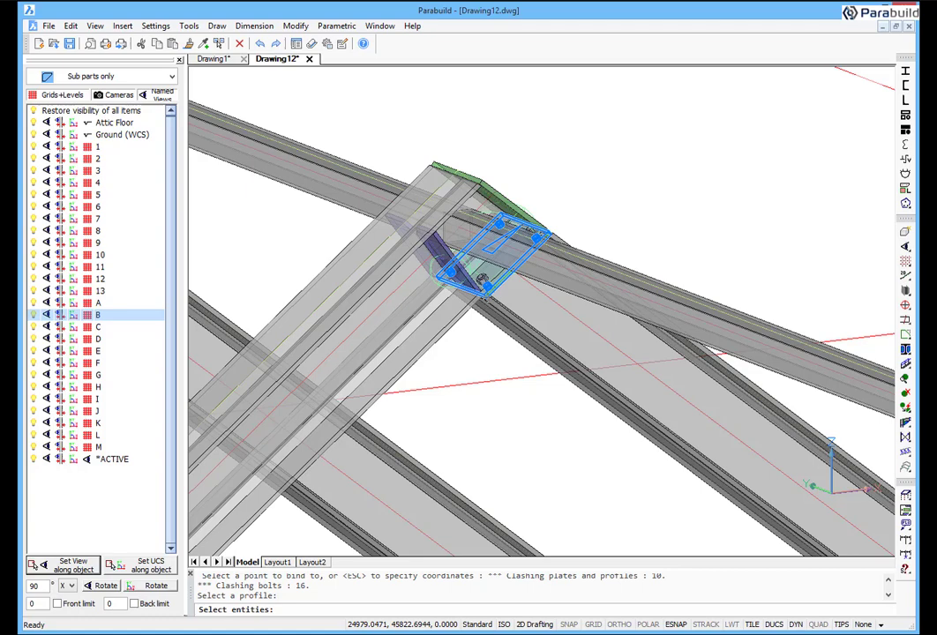
{"action": "left_click", "coordinate": [288, 324]}
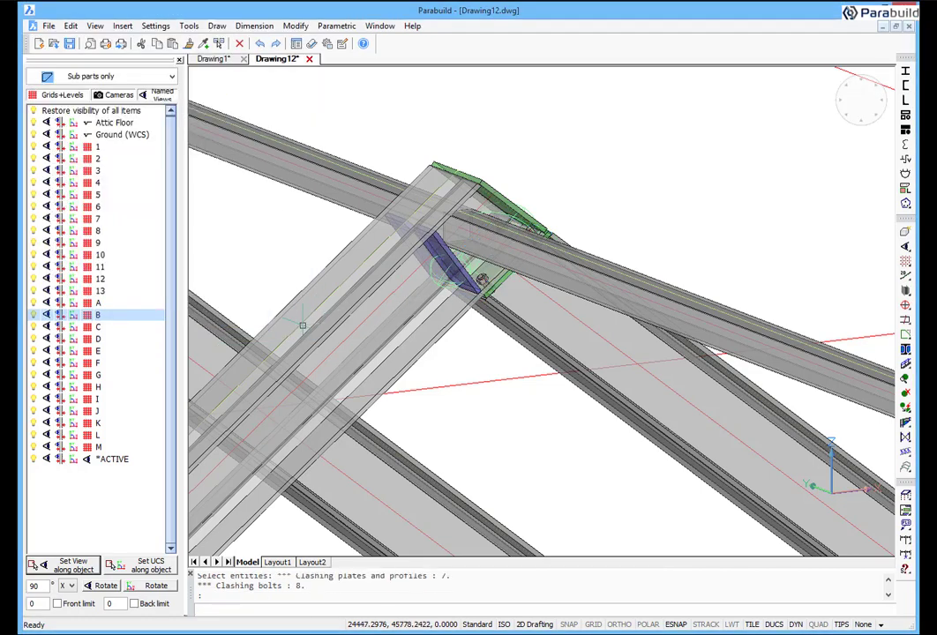
- Connect the tubes on both sides of the ridge rafter to it with Tube Gusset 2 plates connections and close their settings
{"action": "left_click_drag", "start_coordinate": [906, 437], "coordinate": [816, 436]}
{"action": "left_click", "coordinate": [813, 438]}
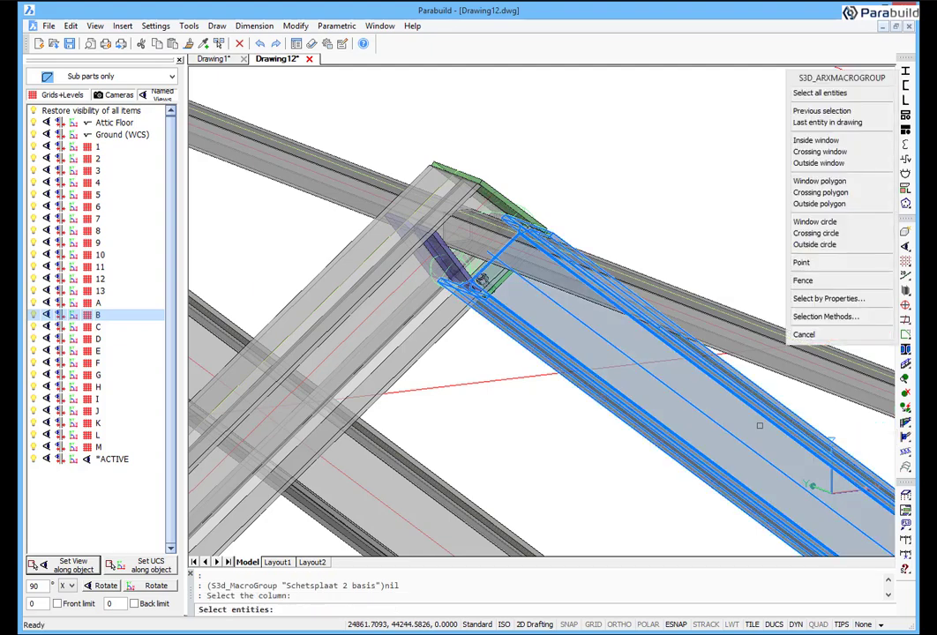
{"action": "left_click", "coordinate": [582, 363]}
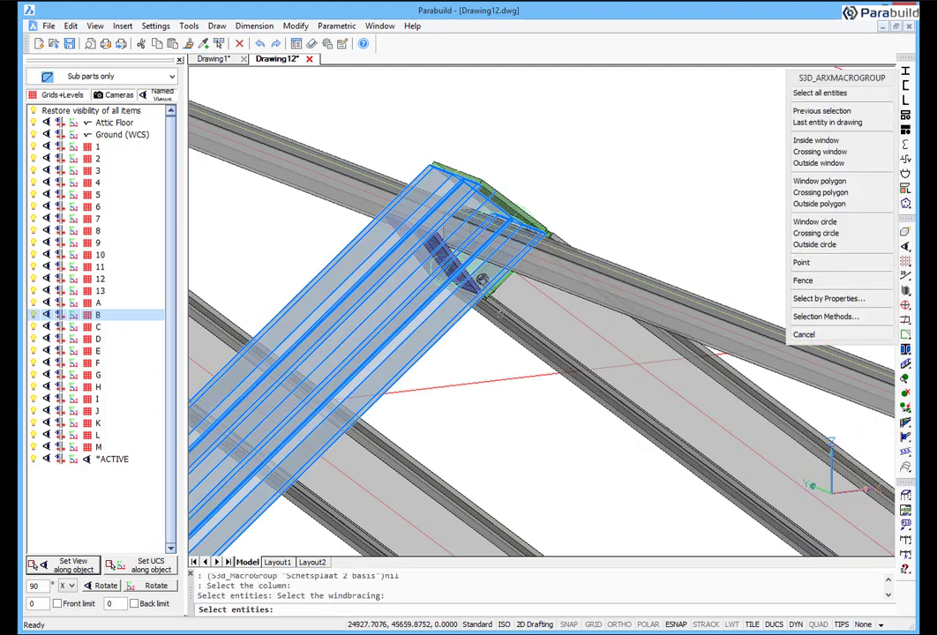
{"action": "left_click", "coordinate": [609, 263]}
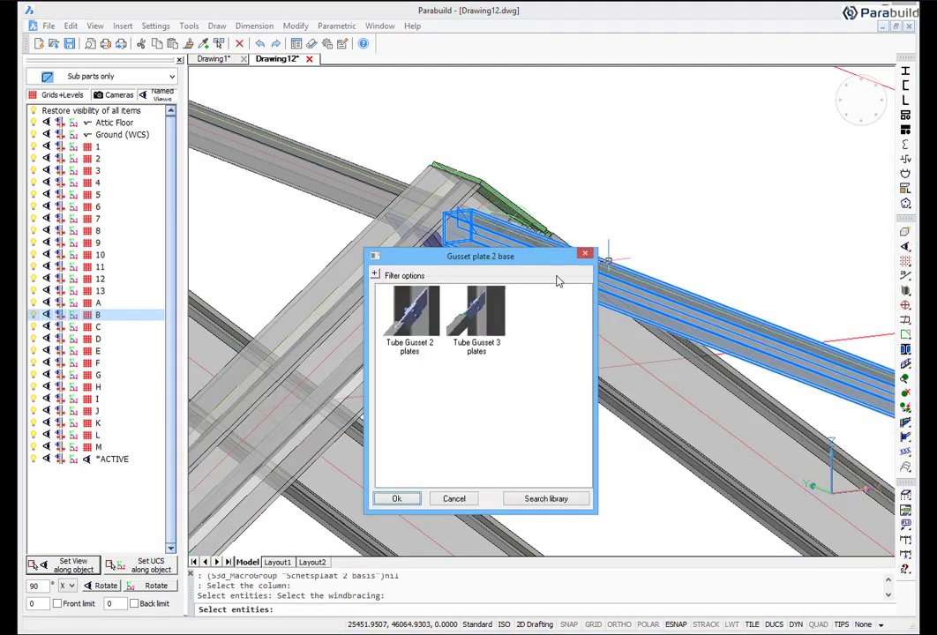
{"action": "double_click", "coordinate": [418, 321]}
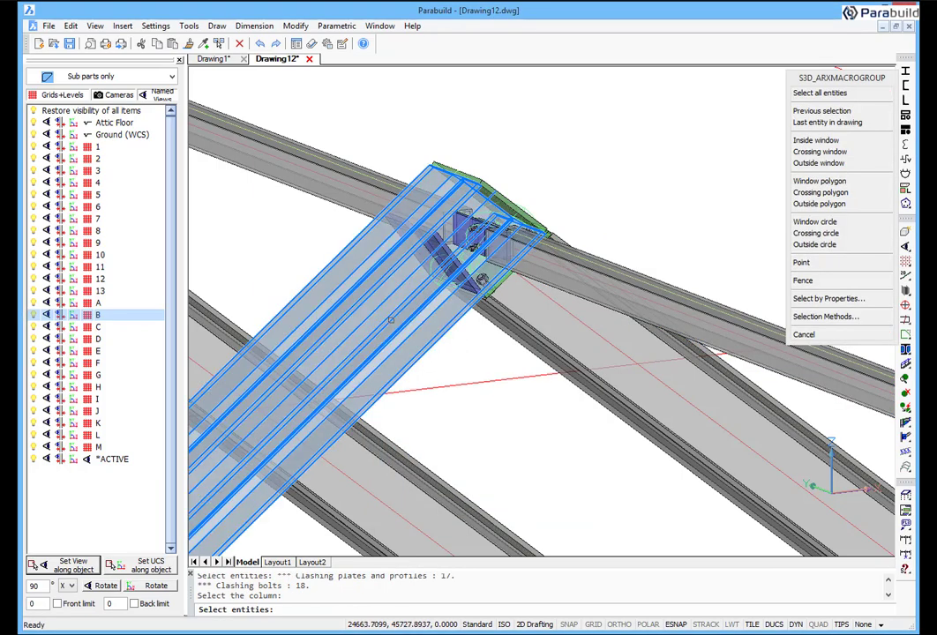
{"action": "left_click", "coordinate": [402, 351]}
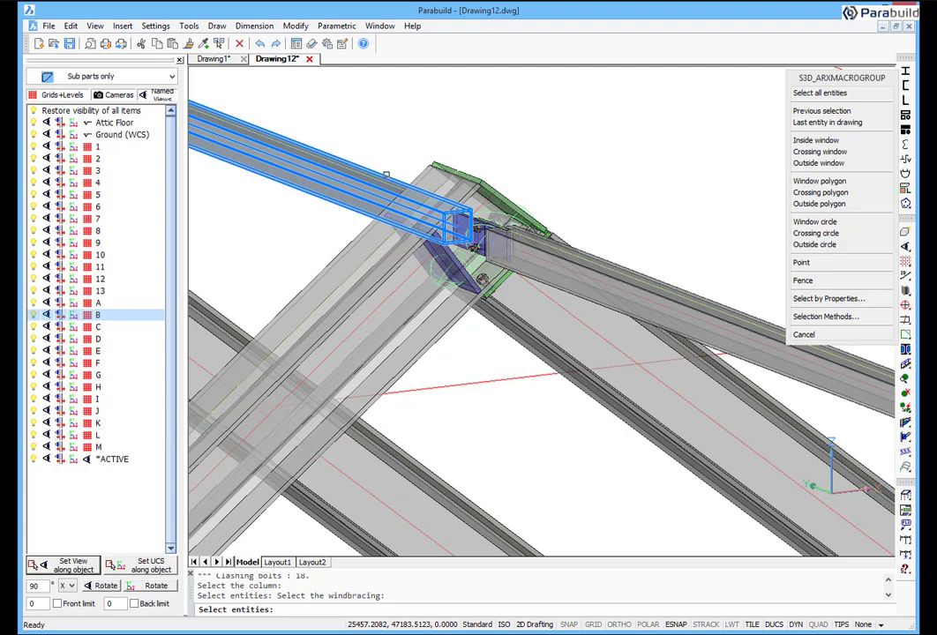
{"action": "left_click", "coordinate": [386, 171]}
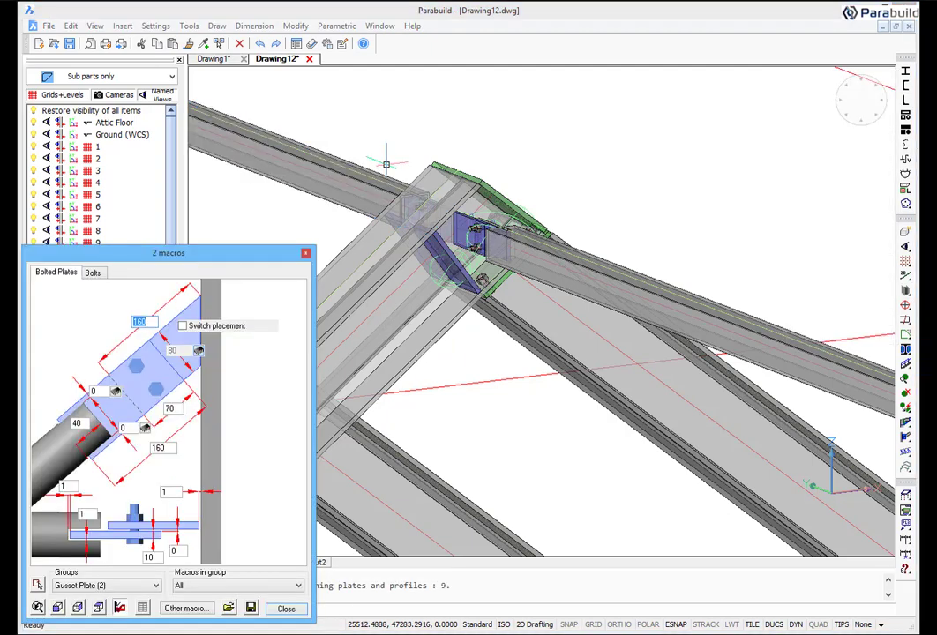
{"action": "left_click", "coordinate": [284, 609]}
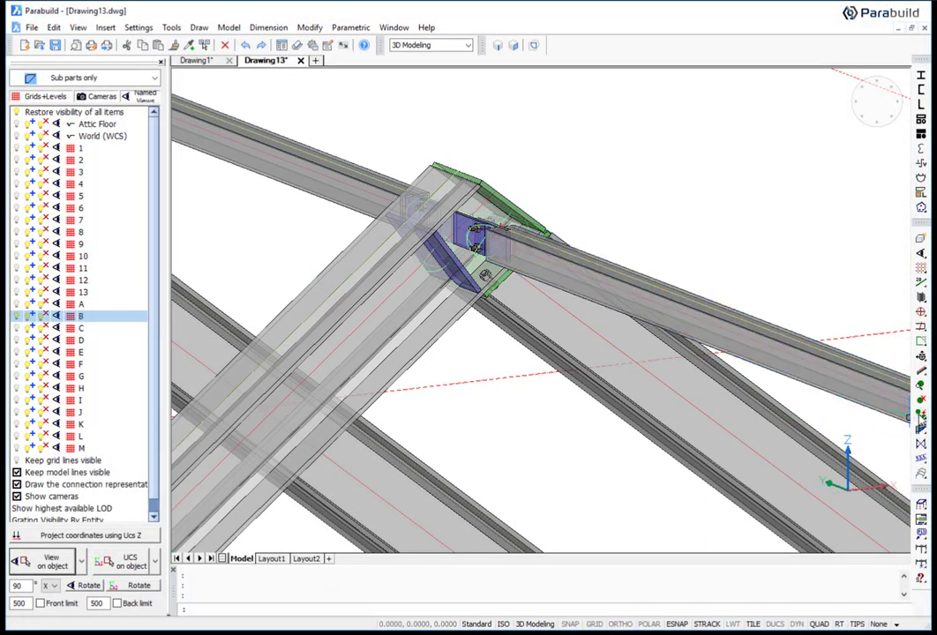
- Merge the stiffener and gusset plate macros at the ridge joint into its Haunch macro
{"action": "left_click", "coordinate": [878, 417]}
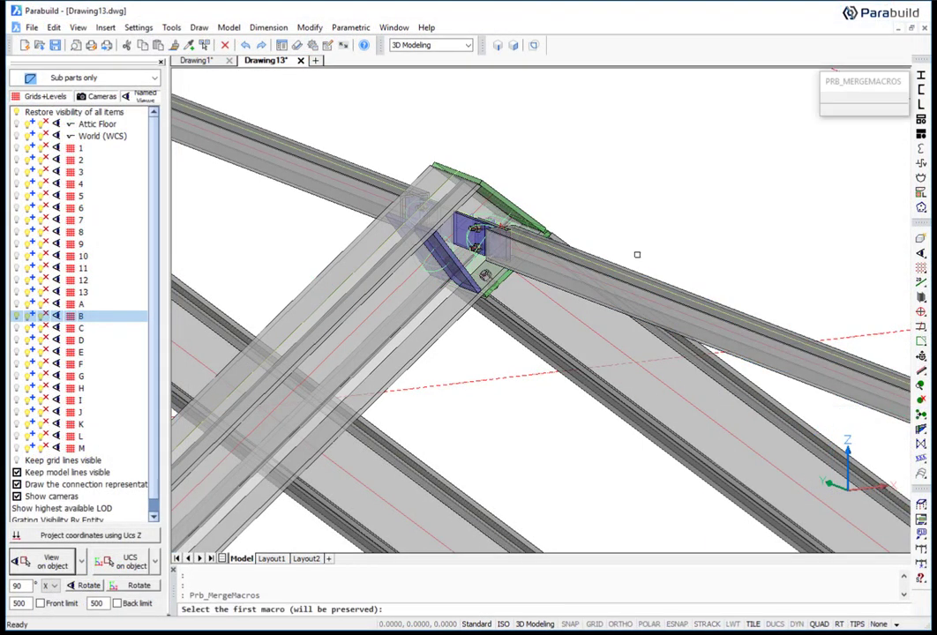
{"action": "left_click", "coordinate": [486, 210]}
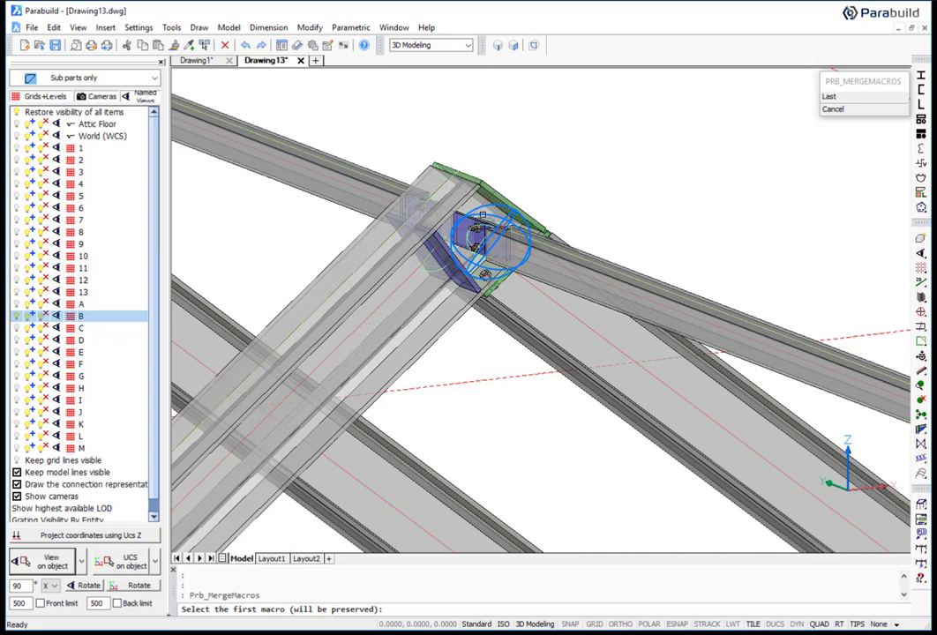
{"action": "left_click", "coordinate": [564, 175]}
{"action": "left_click", "coordinate": [388, 319]}
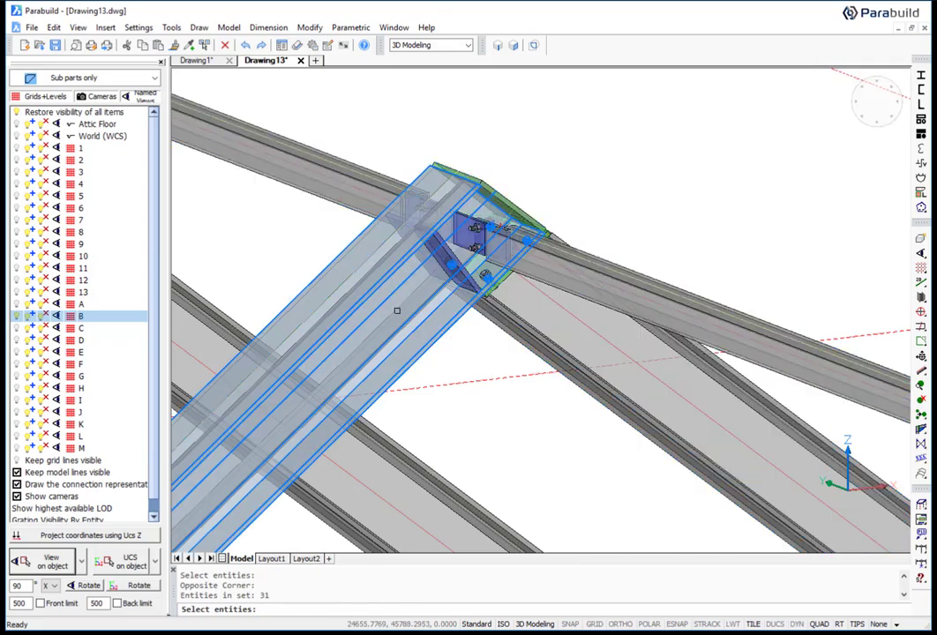
{"action": "key", "text": "Return"}
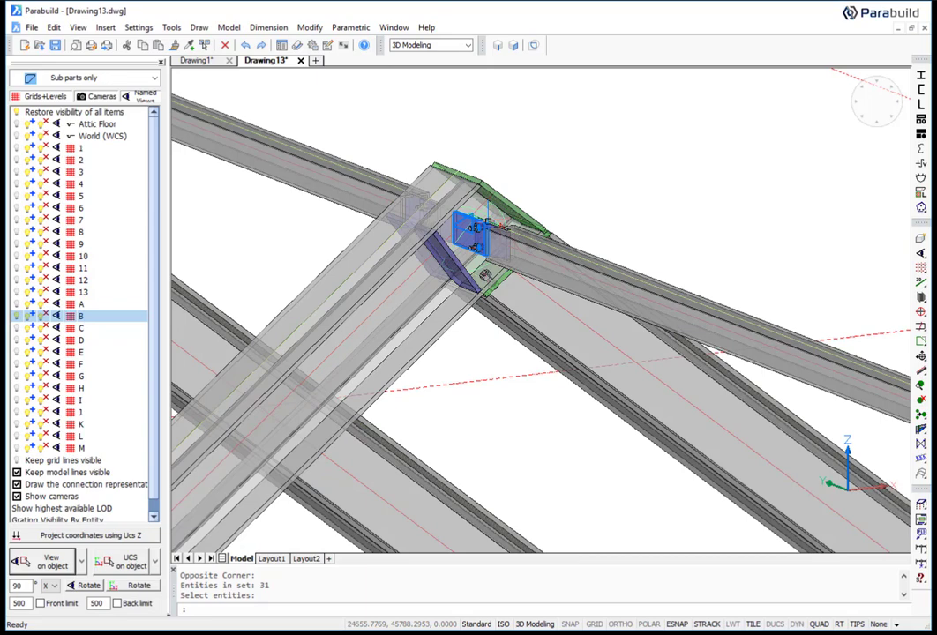
- Propagate the merged Haunch connection to all matching ridge joints and close its settings
{"action": "double_click", "coordinate": [477, 227]}
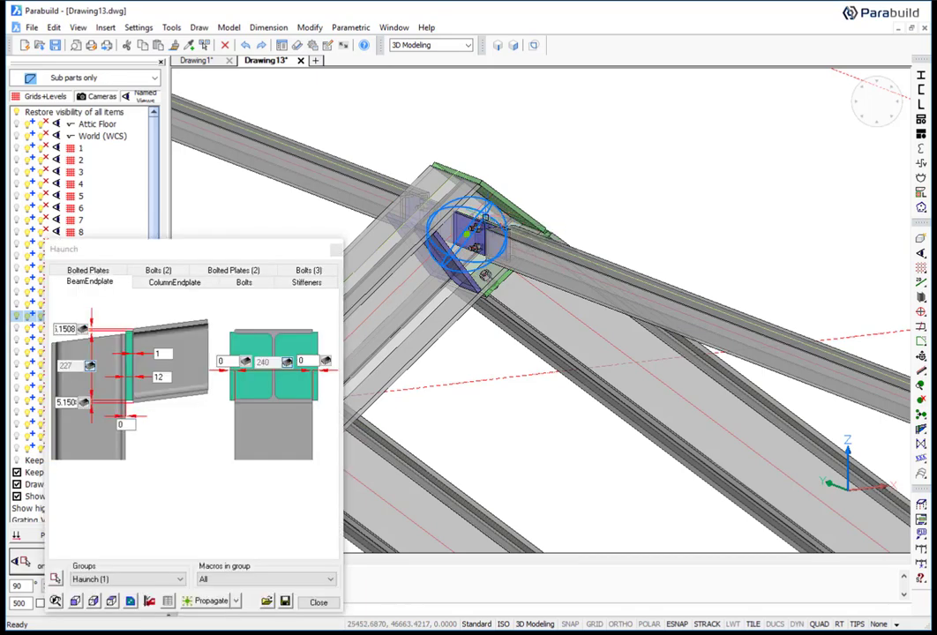
{"action": "left_click", "coordinate": [223, 601]}
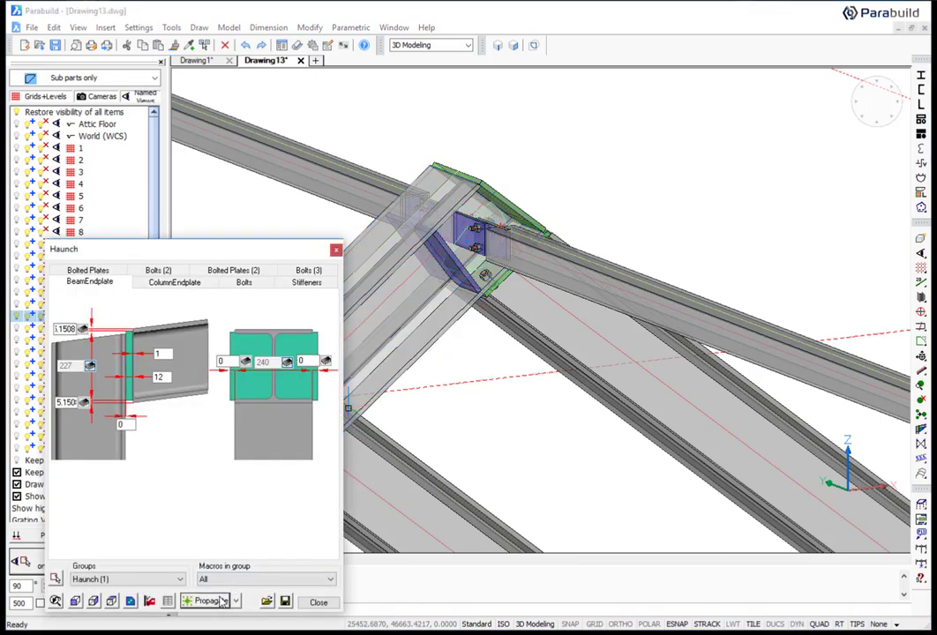
{"action": "left_click", "coordinate": [319, 603]}
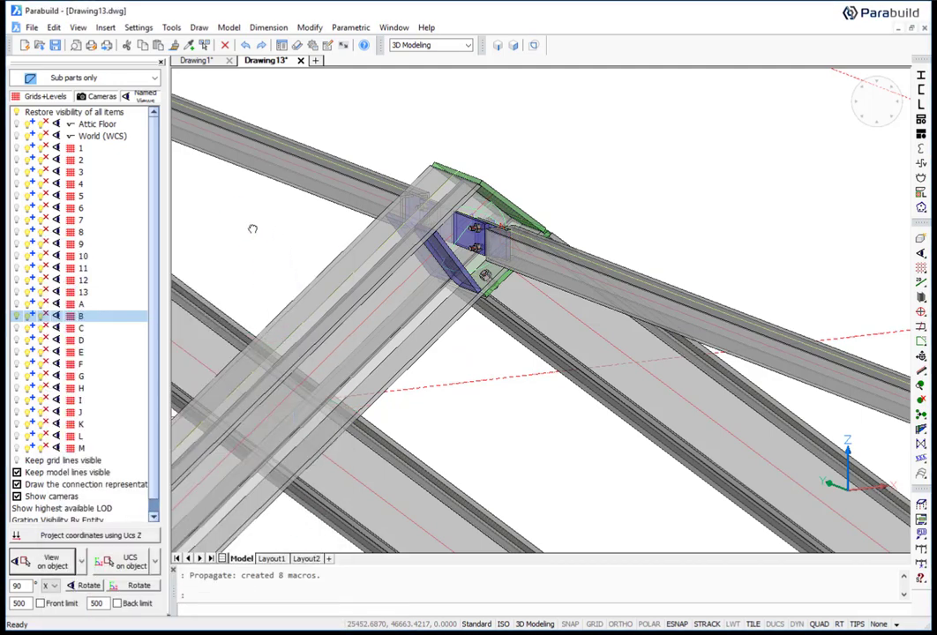
{"action": "middle_click_drag", "start_coordinate": [252, 230], "coordinate": [616, 337]}
{"action": "scroll", "coordinate": [691, 366], "scroll_direction": "down", "scroll_amount": 7}
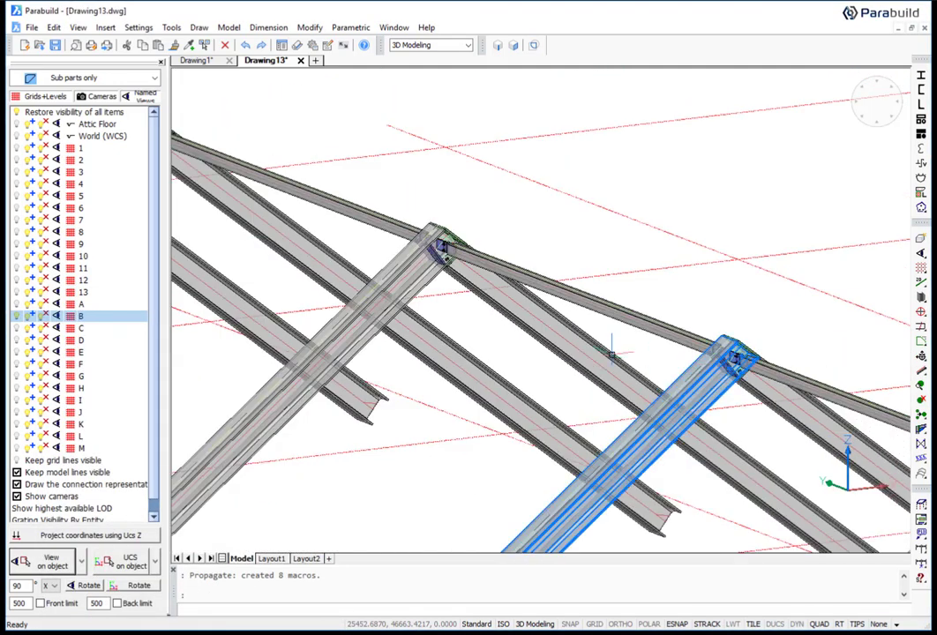
{"action": "scroll", "coordinate": [610, 351], "scroll_direction": "down", "scroll_amount": 3}
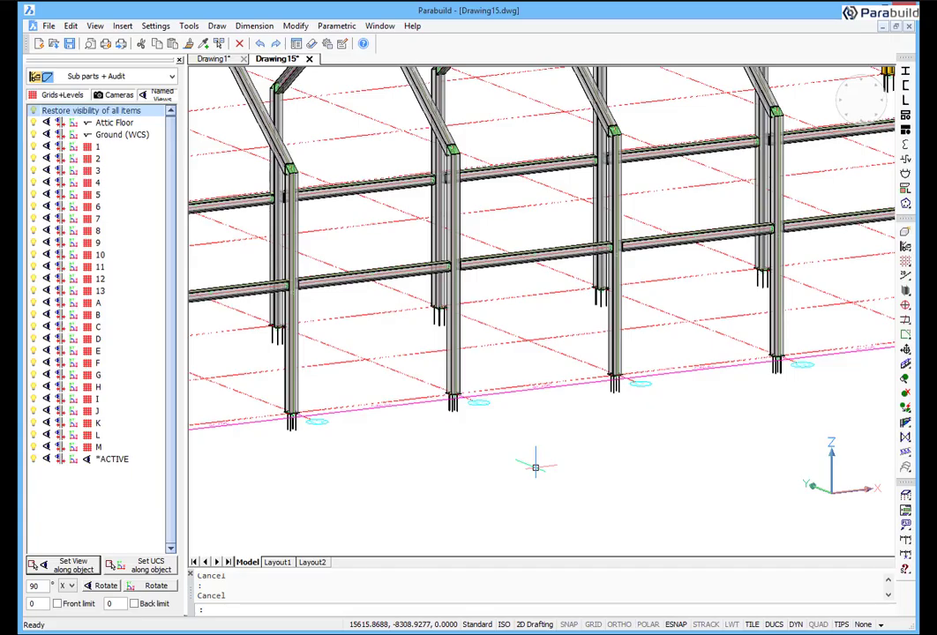
- Start an Angles bracing with its top side fixed to the axis of a member and its bottom to the base members' axis lines
{"action": "left_click", "coordinate": [905, 437]}
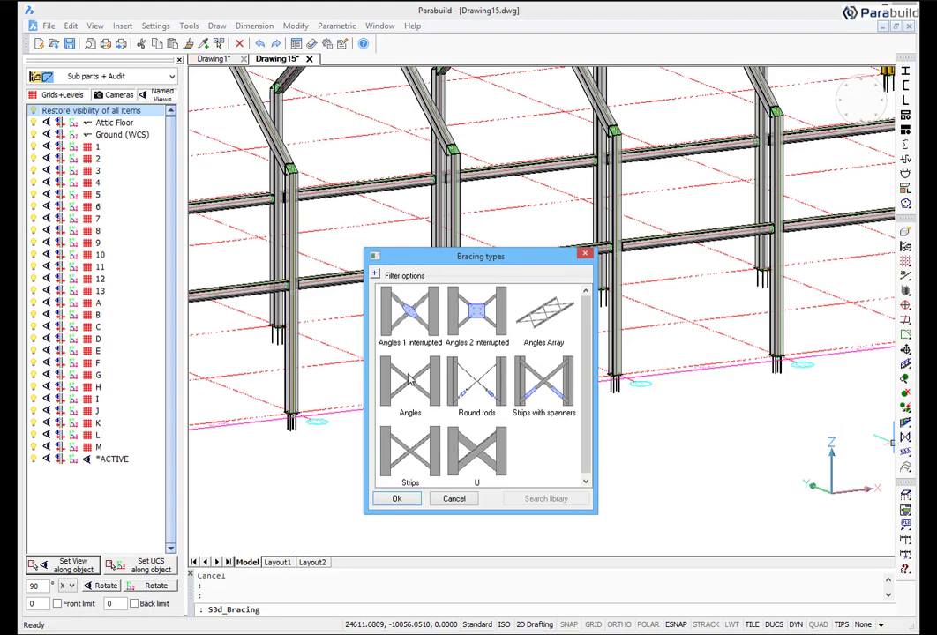
{"action": "double_click", "coordinate": [410, 379]}
{"action": "left_click", "coordinate": [430, 255]}
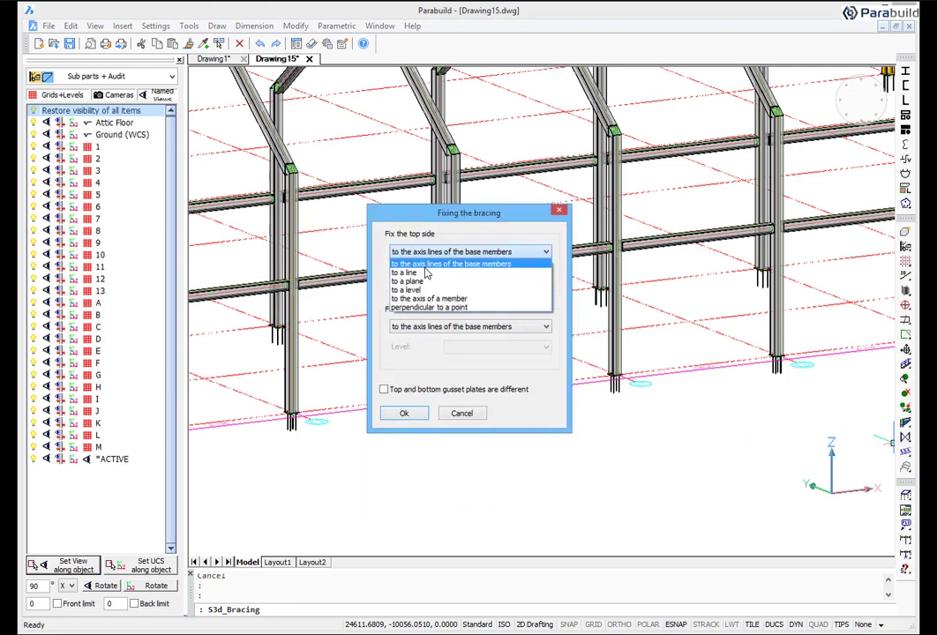
{"action": "left_click", "coordinate": [429, 298]}
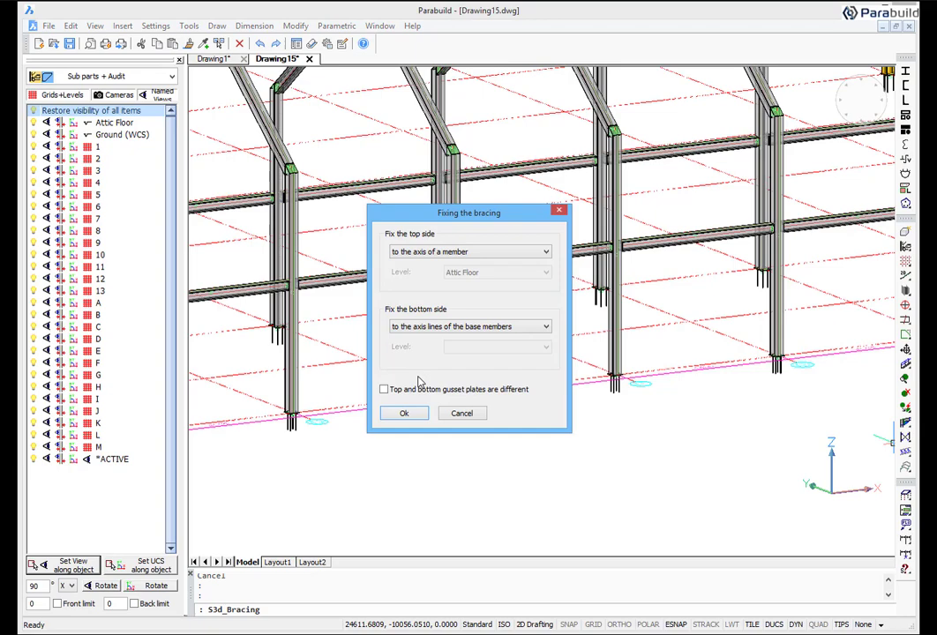
{"action": "left_click", "coordinate": [421, 419]}
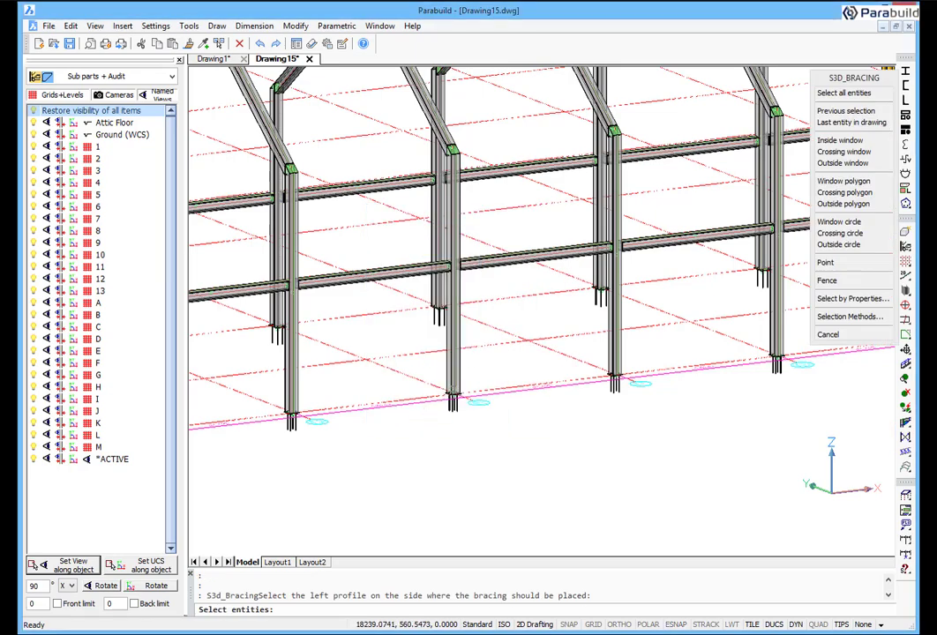
- Place the bracing between two adjacent outer columns below the lower beam, with Pentagon Gusset plates and a Bolt connection in the middle
{"action": "left_click", "coordinate": [458, 371]}
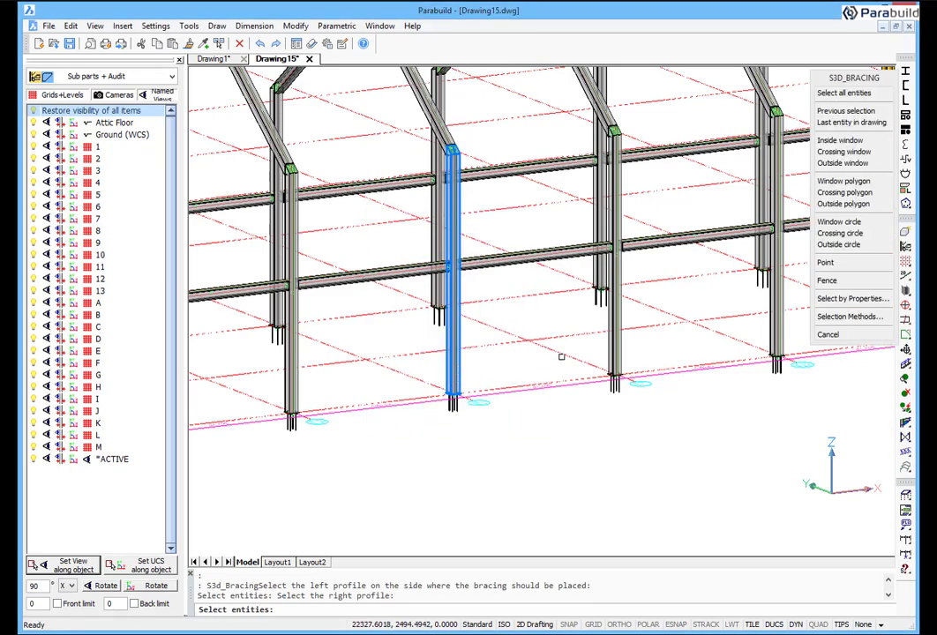
{"action": "left_click", "coordinate": [615, 344]}
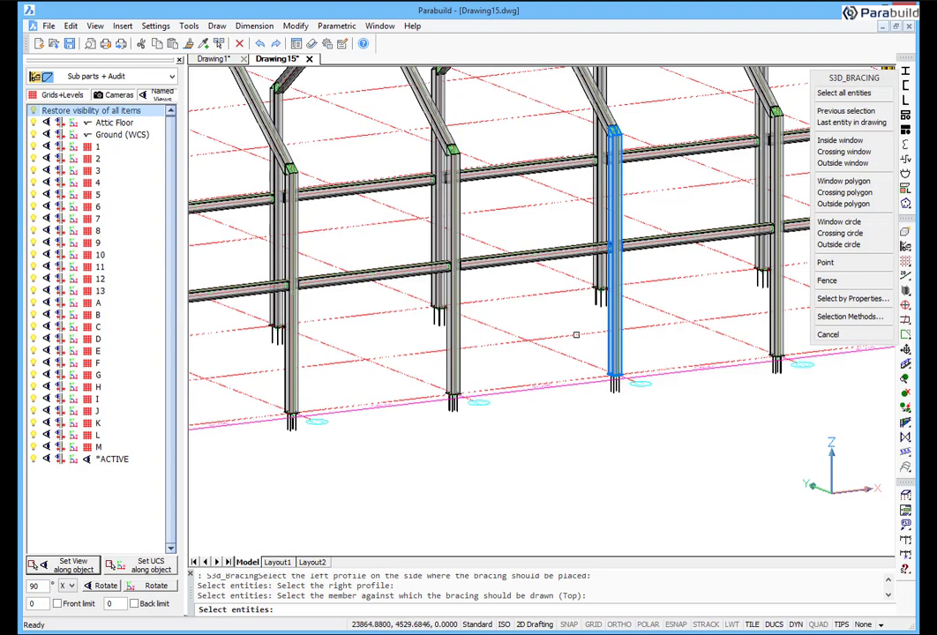
{"action": "left_click", "coordinate": [521, 269]}
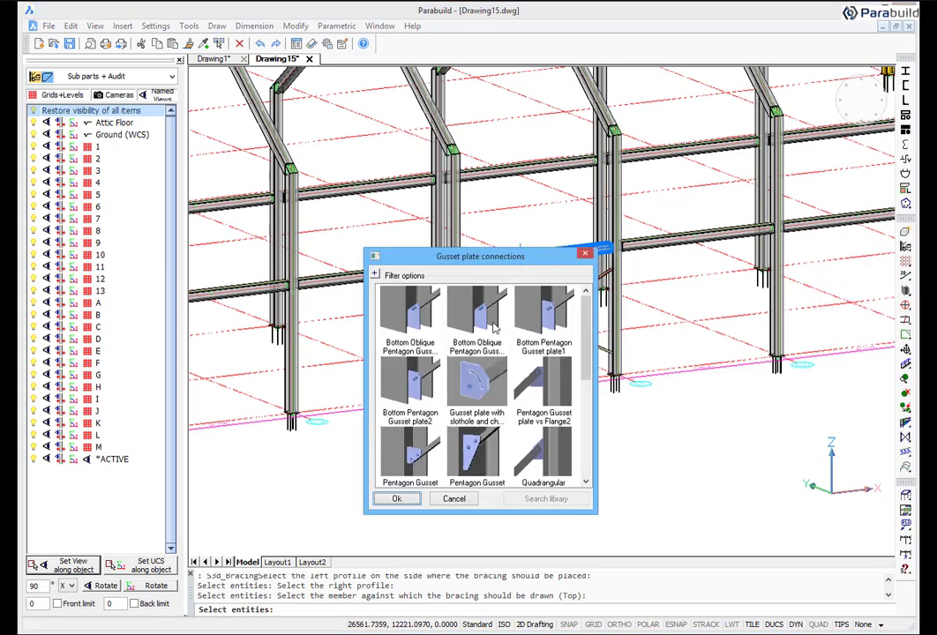
{"action": "double_click", "coordinate": [423, 445]}
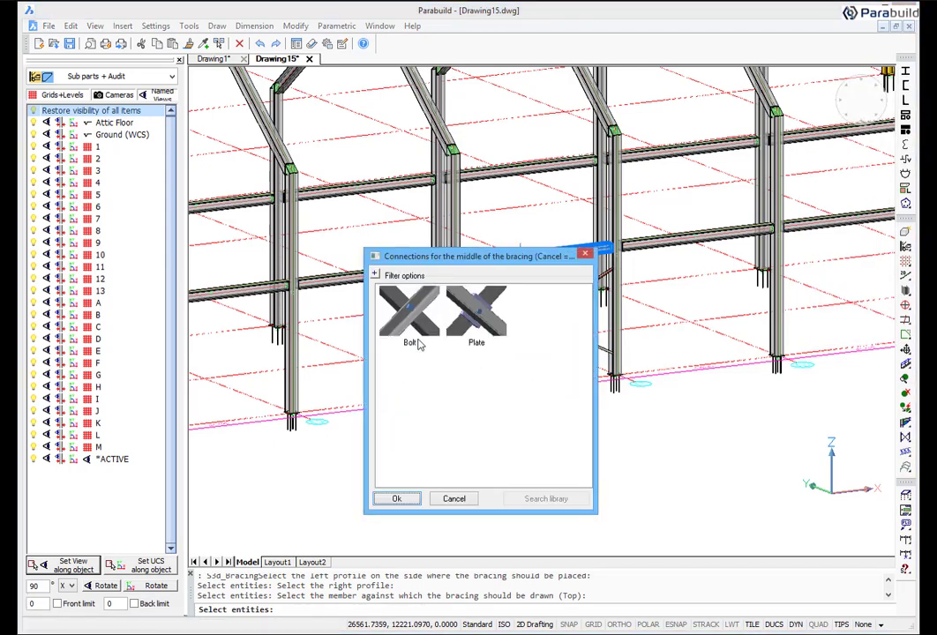
{"action": "double_click", "coordinate": [421, 346]}
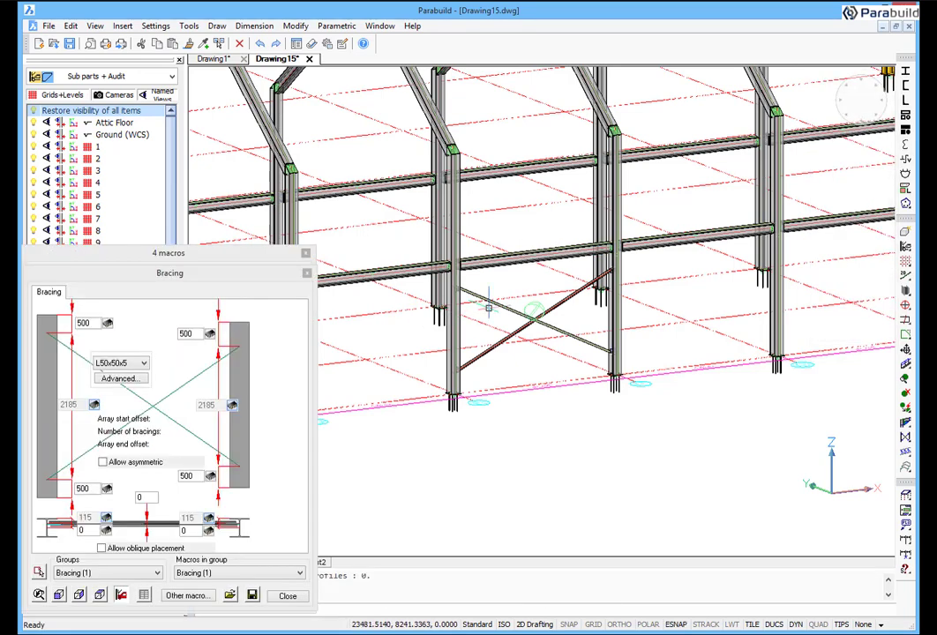
- Try an offset of 0 for the top of the bracing and inspect where it meets the beam
{"action": "scroll", "coordinate": [516, 282], "scroll_direction": "up", "scroll_amount": 3}
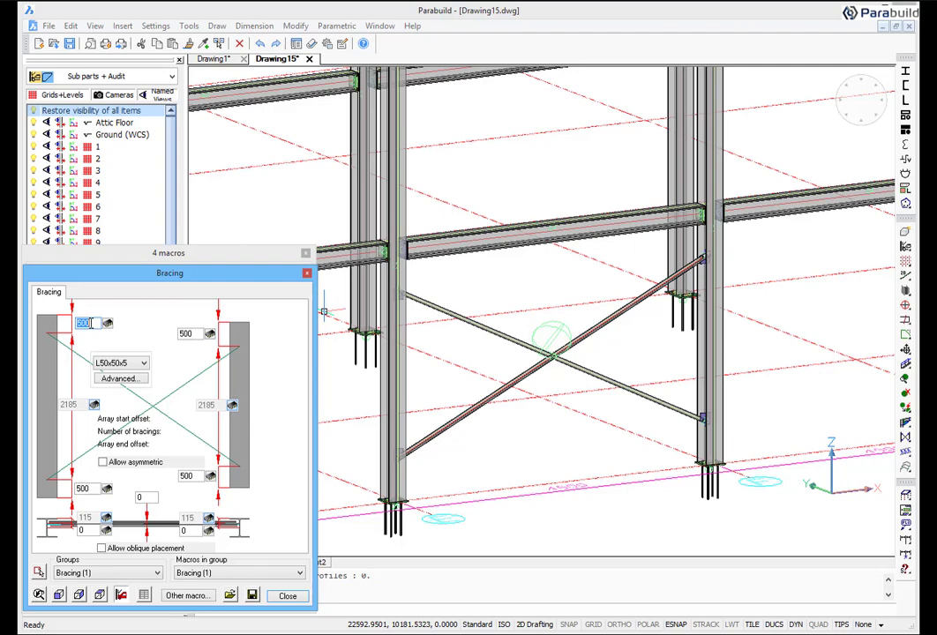
{"action": "key", "text": "Return"}
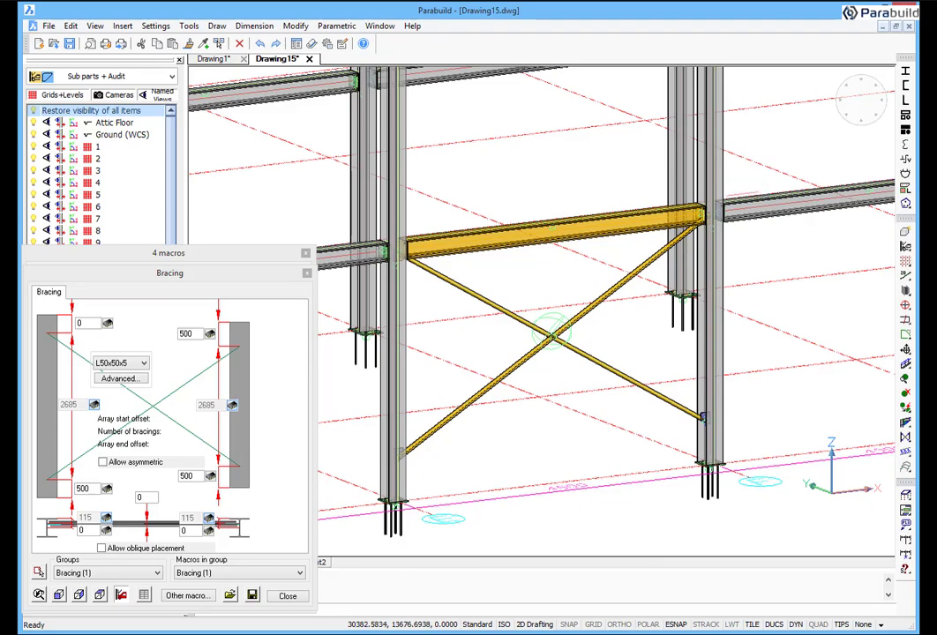
{"action": "scroll", "coordinate": [702, 214], "scroll_direction": "up", "scroll_amount": 3}
{"action": "scroll", "coordinate": [688, 226], "scroll_direction": "up", "scroll_amount": 3}
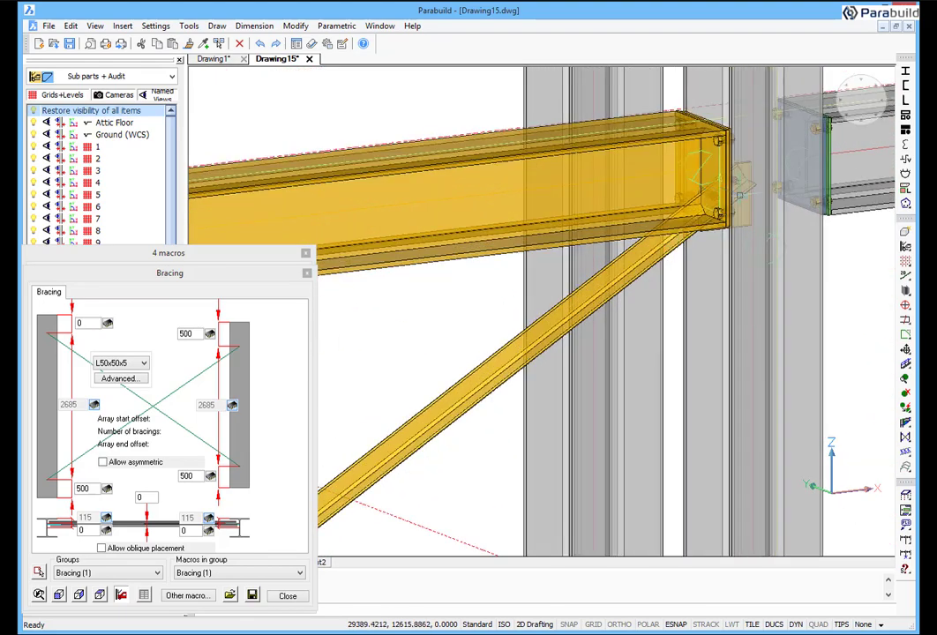
{"action": "scroll", "coordinate": [729, 199], "scroll_direction": "down", "scroll_amount": 5}
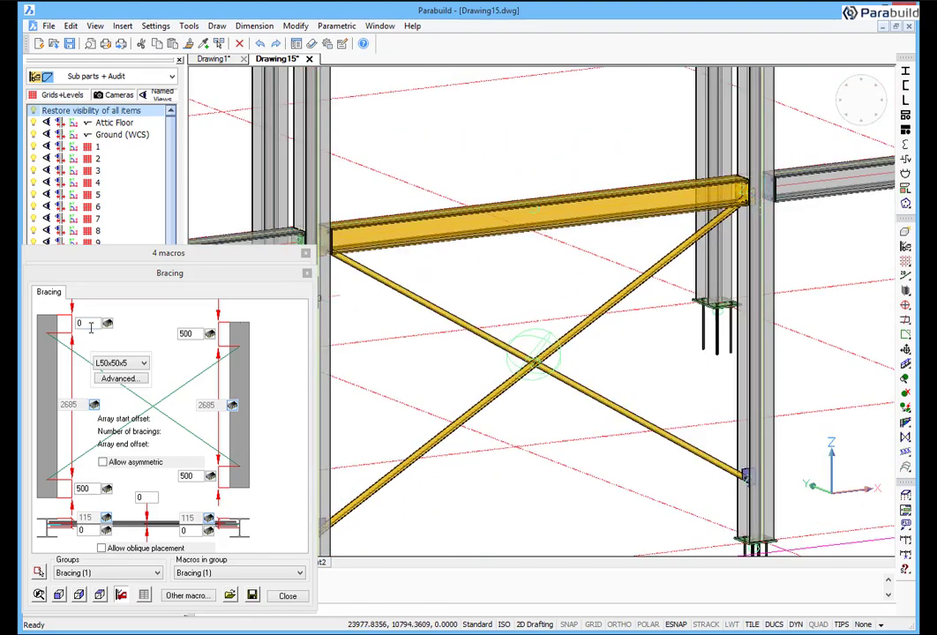
- Set the bracing's top offset to 300 and close its settings
{"action": "left_click", "coordinate": [90, 327]}
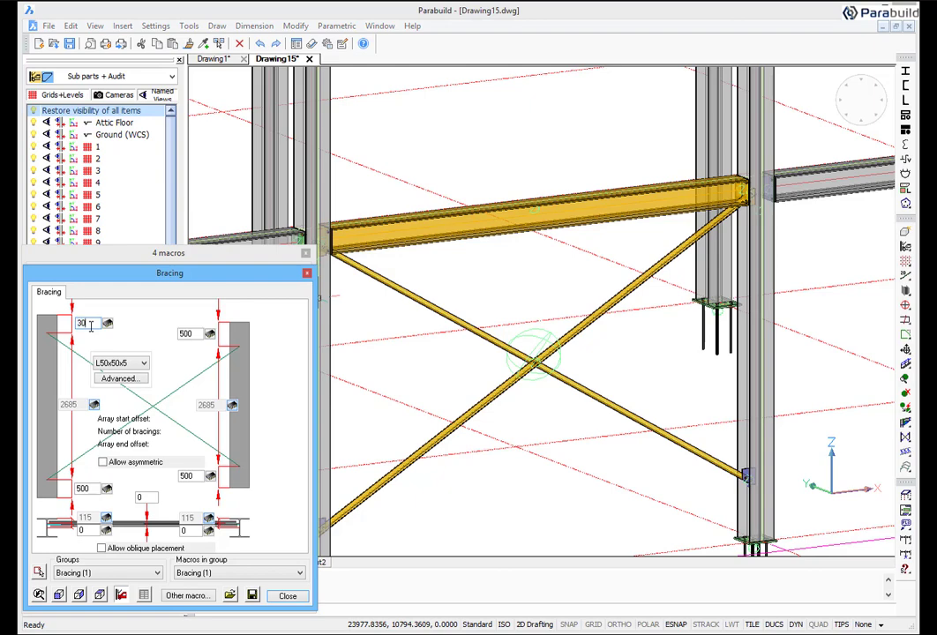
{"action": "type", "text": "300"}
{"action": "key", "text": "Return"}
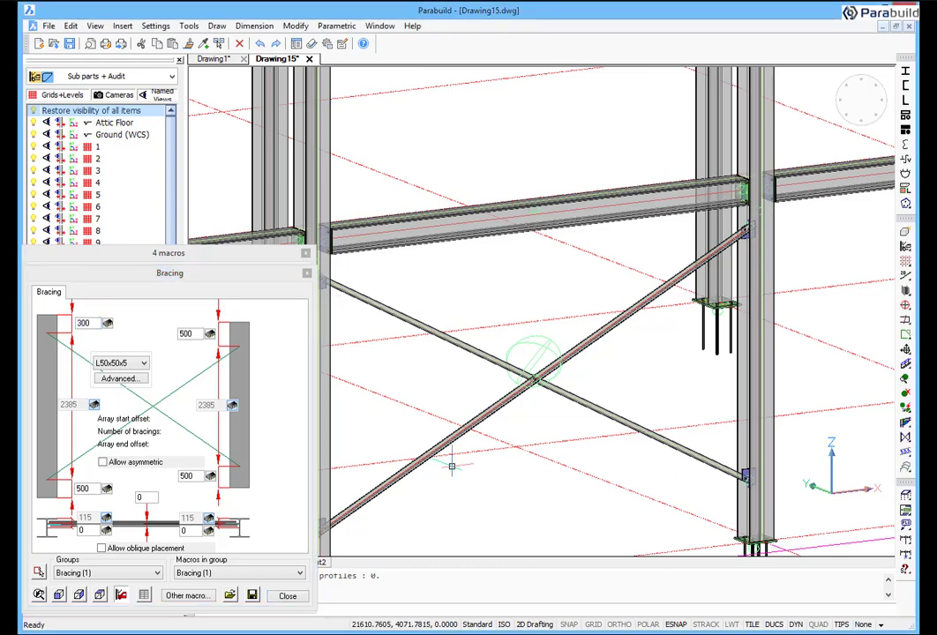
{"action": "left_click", "coordinate": [287, 598]}
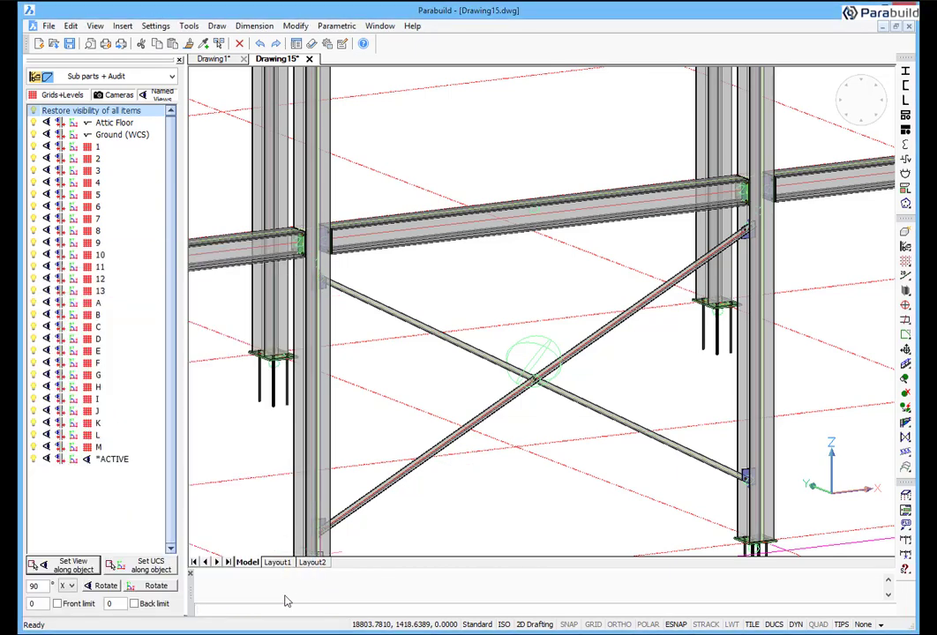
- Copy the existing bracing to the neighbouring outer column bay, using its two columns and the lower beam between them
{"action": "left_click", "coordinate": [907, 411]}
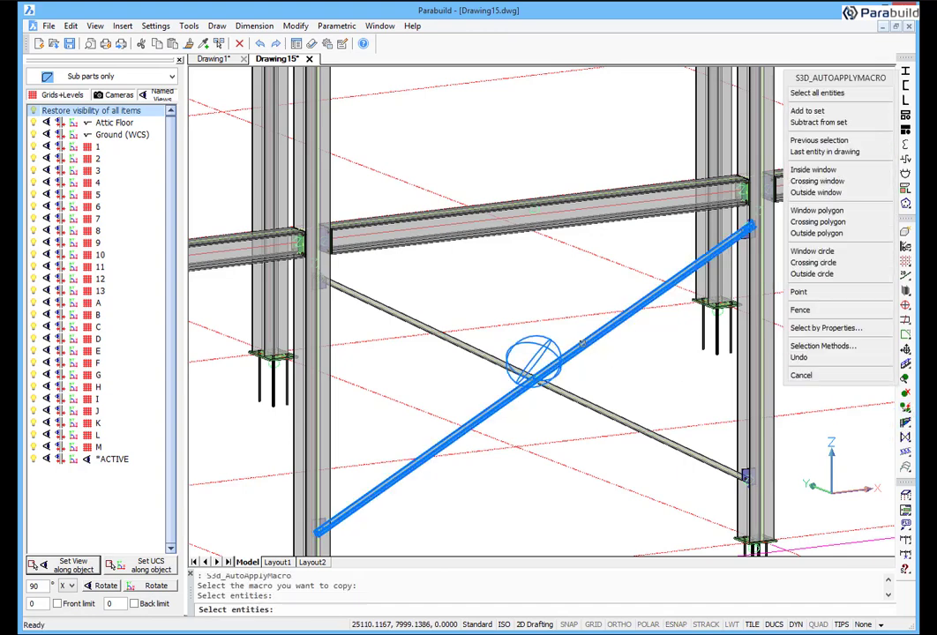
{"action": "left_click", "coordinate": [581, 342]}
{"action": "scroll", "coordinate": [662, 341], "scroll_direction": "down", "scroll_amount": 5}
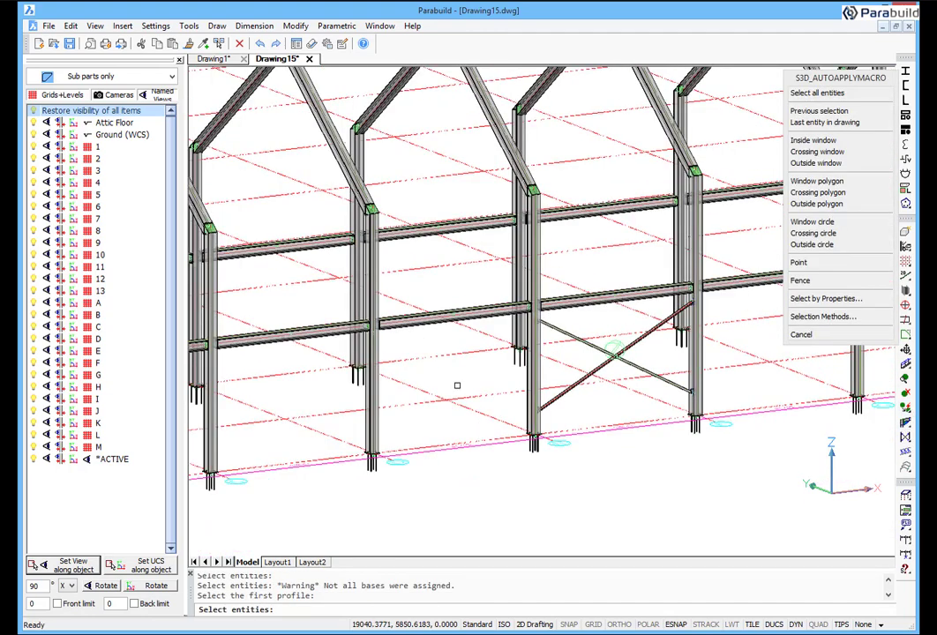
{"action": "left_click", "coordinate": [373, 324]}
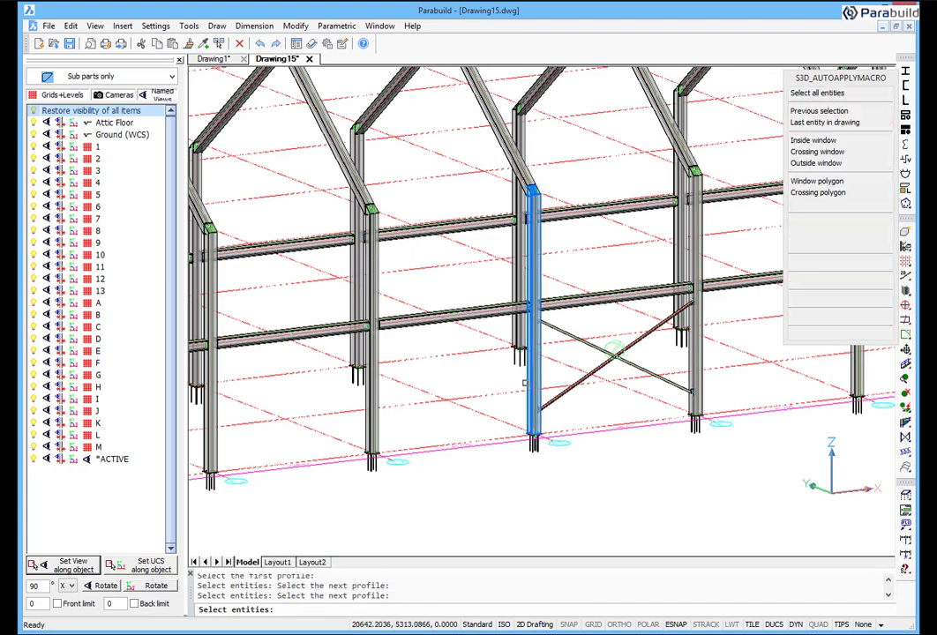
{"action": "left_click", "coordinate": [474, 322]}
{"action": "right_click", "coordinate": [475, 322]}
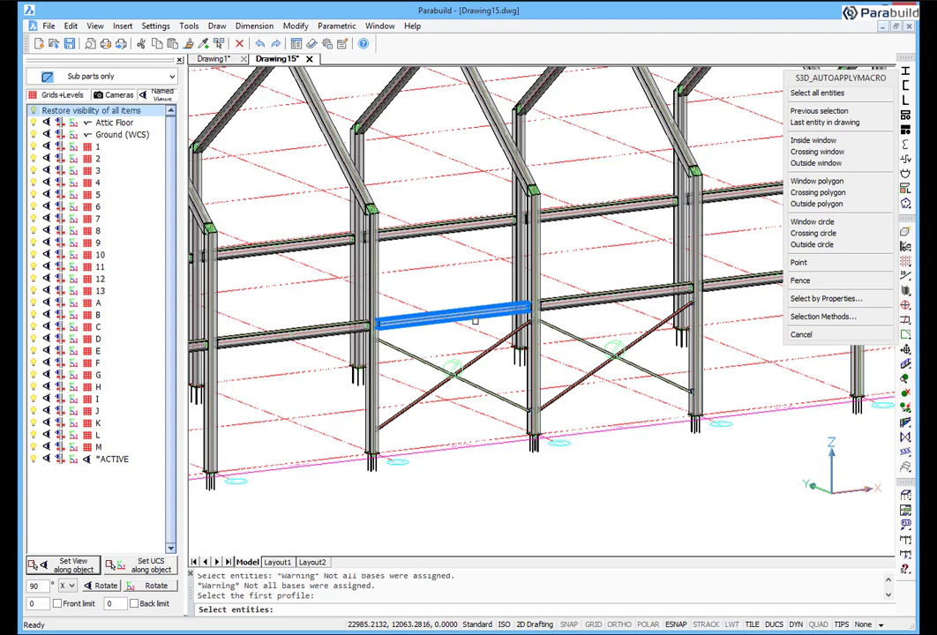
- Copy the bracing to a bay of the inner column row, using two adjacent inner columns and the beam between them
{"action": "scroll", "coordinate": [422, 341], "scroll_direction": "down", "scroll_amount": 2}
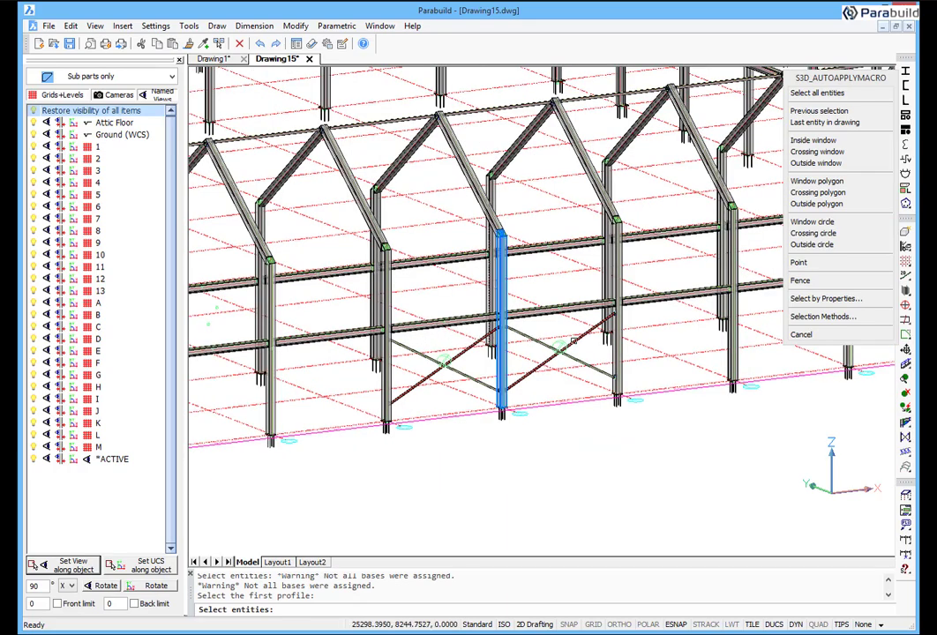
{"action": "scroll", "coordinate": [683, 312], "scroll_direction": "up", "scroll_amount": 2}
{"action": "middle_click_drag", "start_coordinate": [682, 311], "coordinate": [616, 353]}
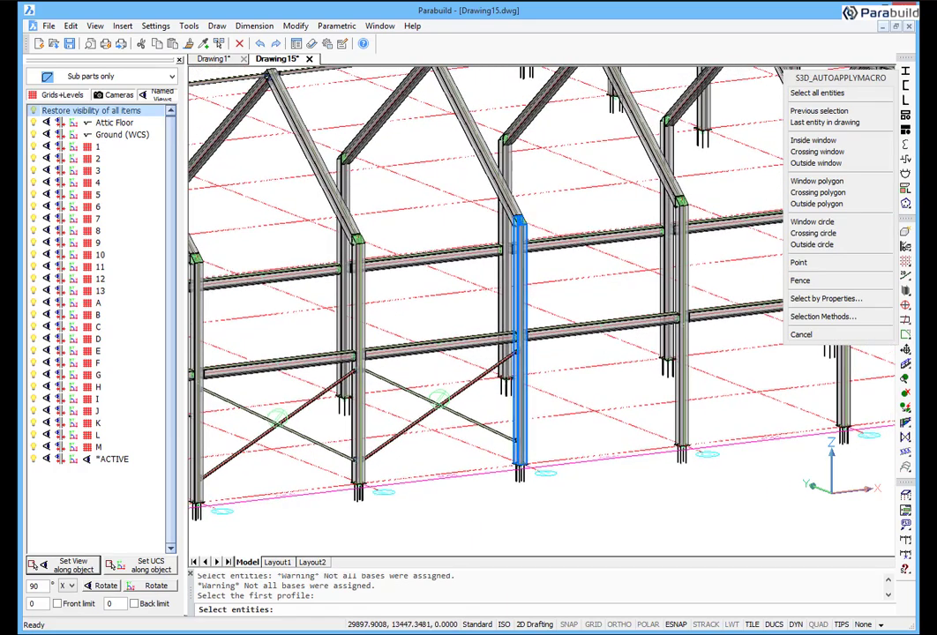
{"action": "scroll", "coordinate": [515, 327], "scroll_direction": "up", "scroll_amount": 2}
{"action": "left_click", "coordinate": [506, 323]}
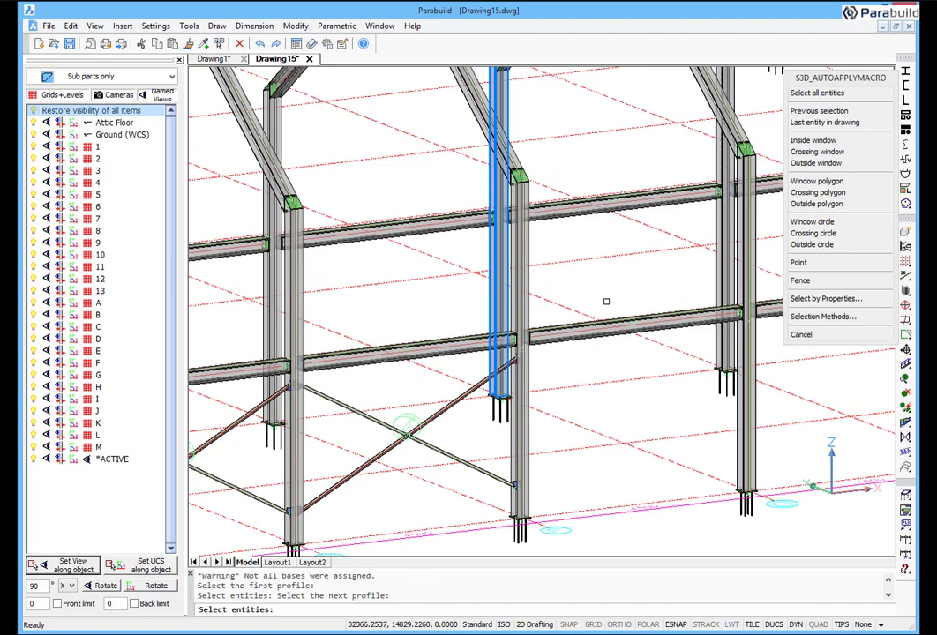
{"action": "left_click", "coordinate": [716, 285]}
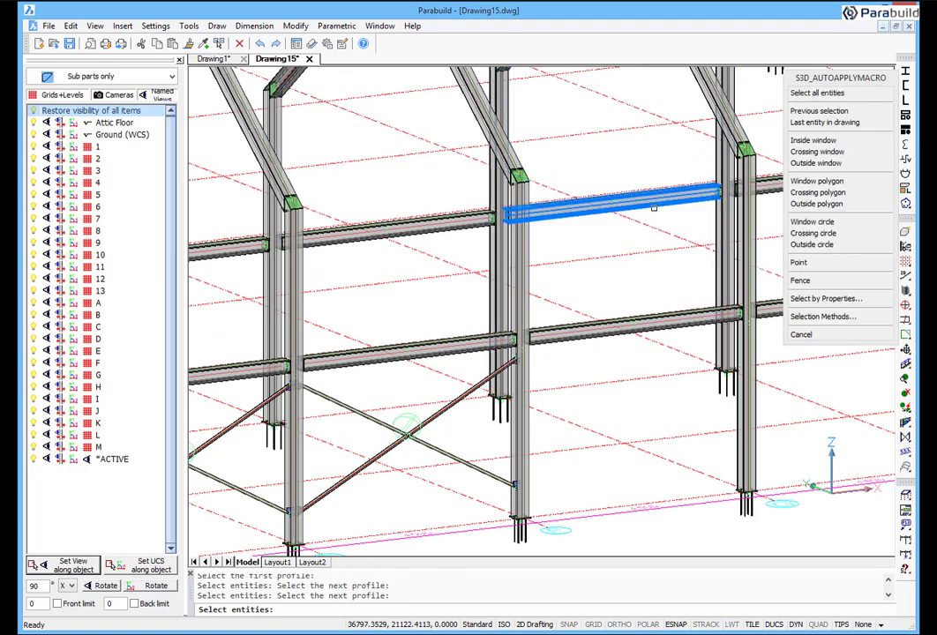
{"action": "left_click", "coordinate": [655, 203]}
{"action": "key", "text": "Escape"}
{"action": "key", "text": "Return"}
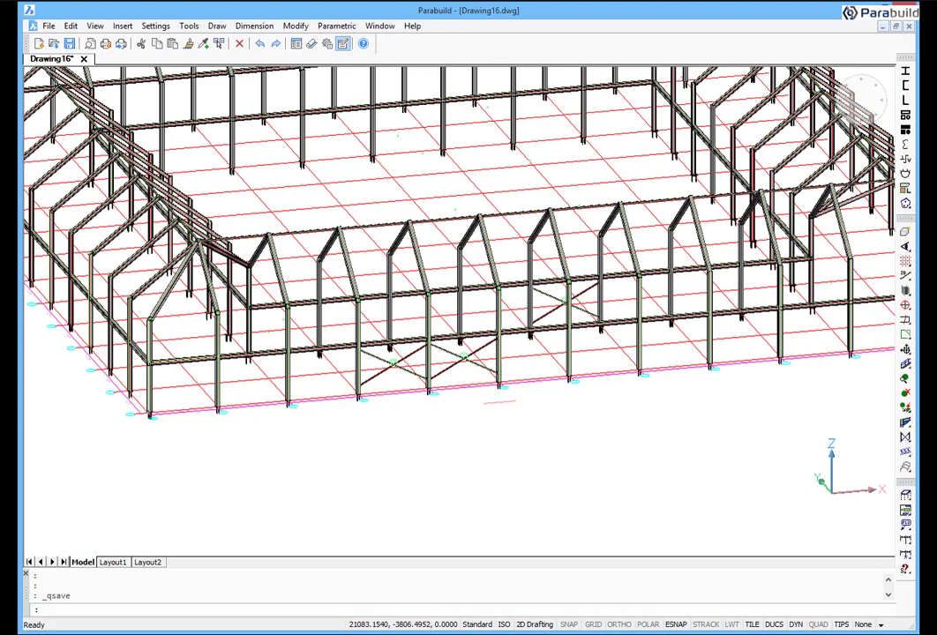
- Move the front-row columns from the sixth one onward, with their grid lines, 2000 along the X axis with Ortho on
{"action": "middle_click_drag", "start_coordinate": [591, 439], "coordinate": [568, 455], "text": "shift"}
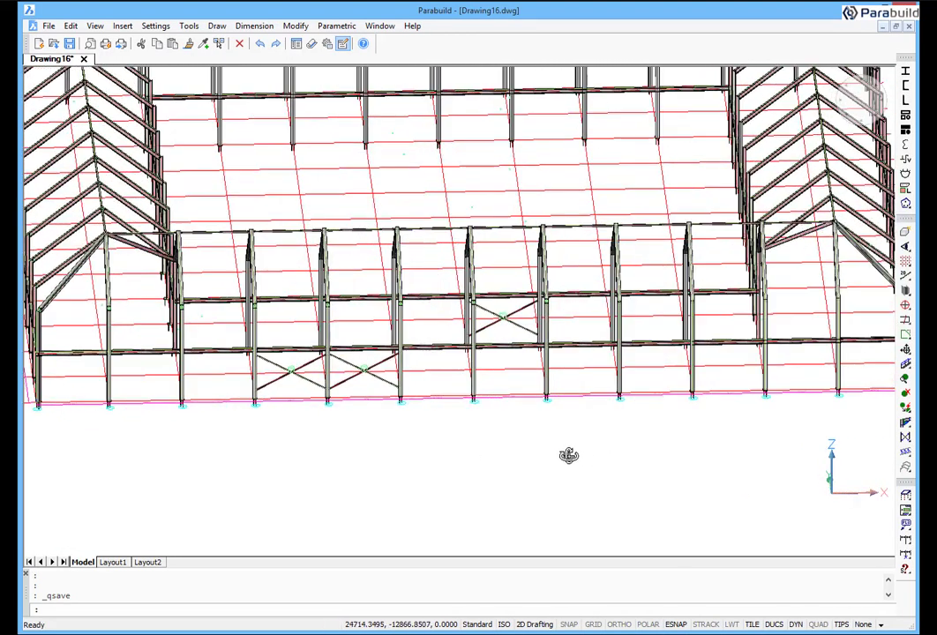
{"action": "scroll", "coordinate": [513, 433], "scroll_direction": "down", "scroll_amount": 3}
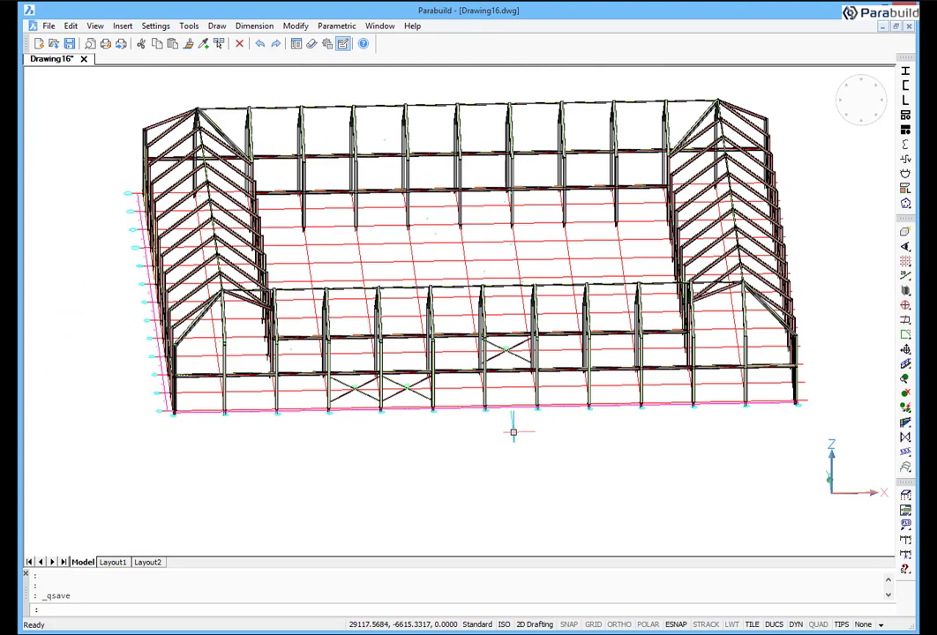
{"action": "type", "text": "m"}
{"action": "key", "text": "Return"}
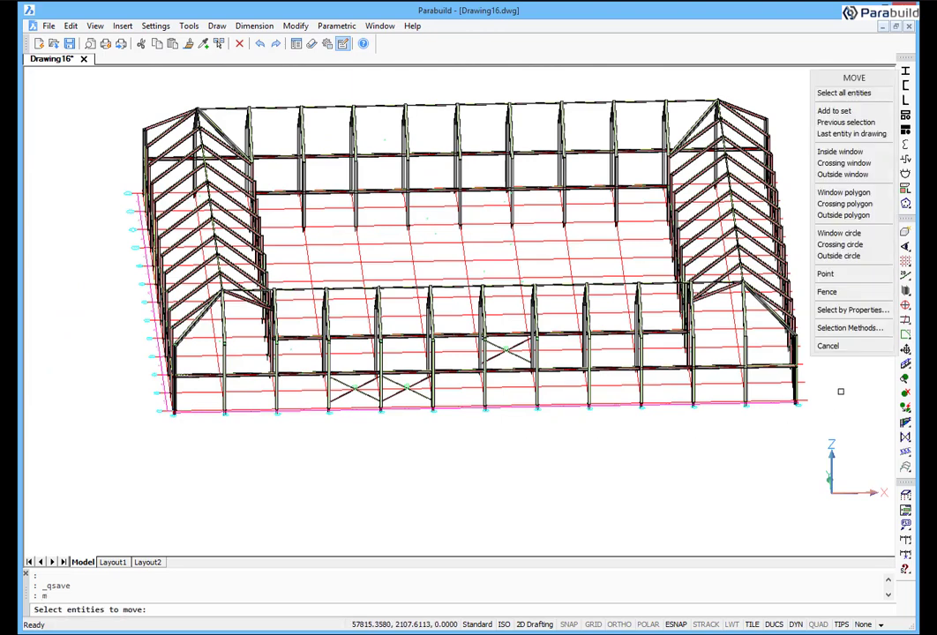
{"action": "left_click", "coordinate": [840, 391]}
{"action": "left_click", "coordinate": [416, 443]}
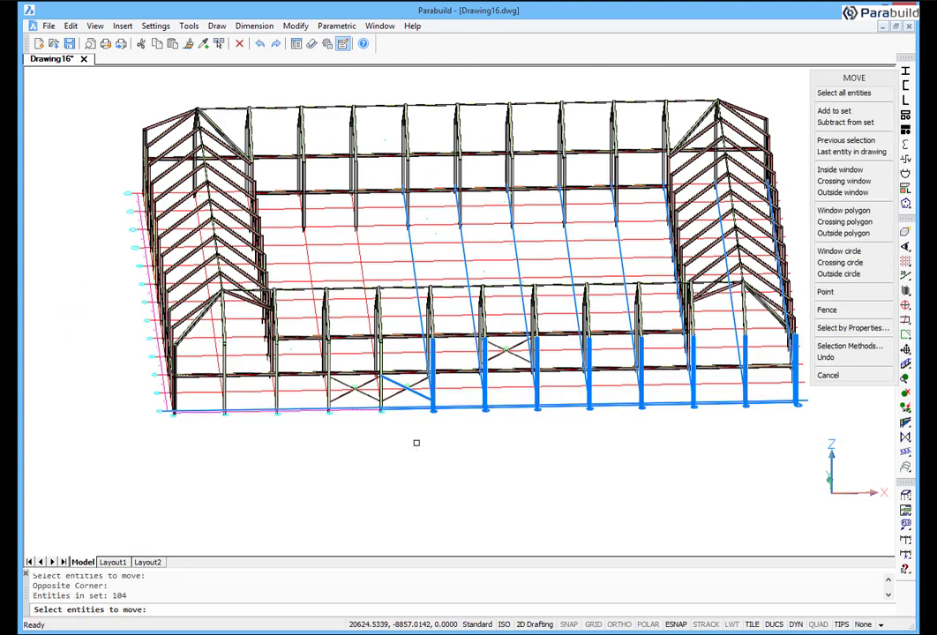
{"action": "key", "text": "Return"}
{"action": "left_click", "coordinate": [415, 461]}
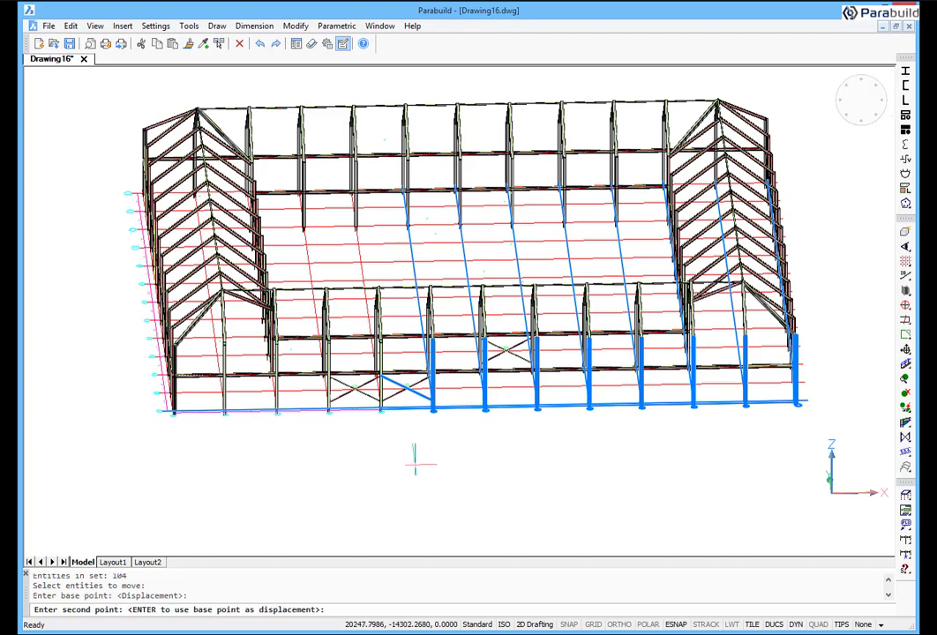
{"action": "key", "text": "F8"}
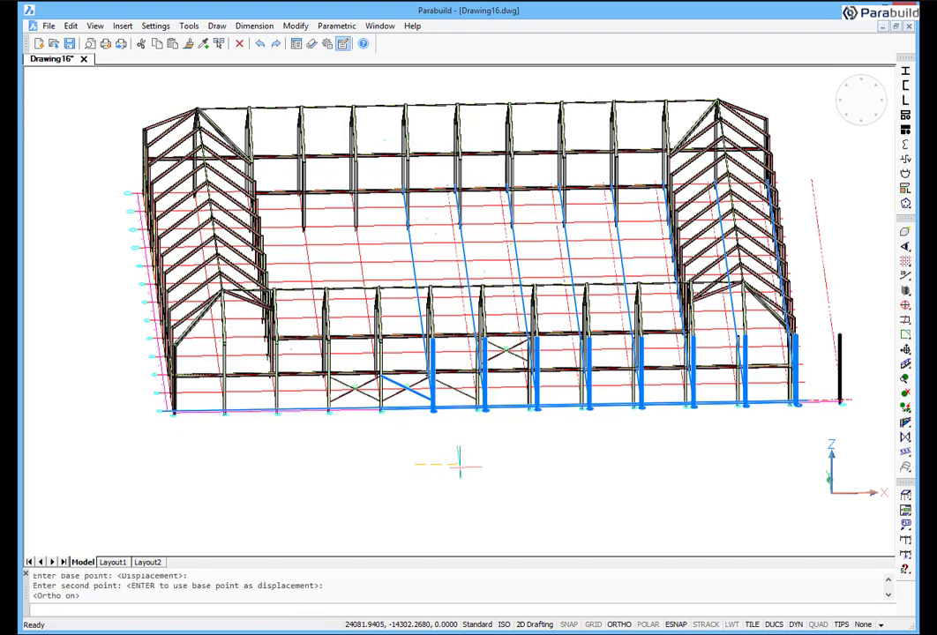
{"action": "type", "text": "2000"}
{"action": "key", "text": "Return"}
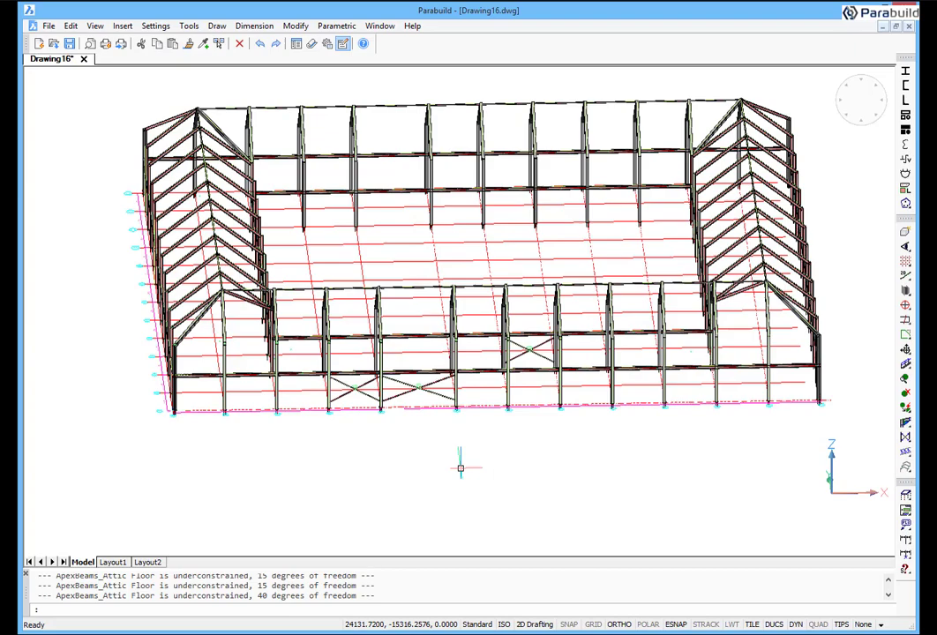
{"action": "middle_click_drag", "start_coordinate": [442, 481], "coordinate": [489, 490], "text": "shift"}
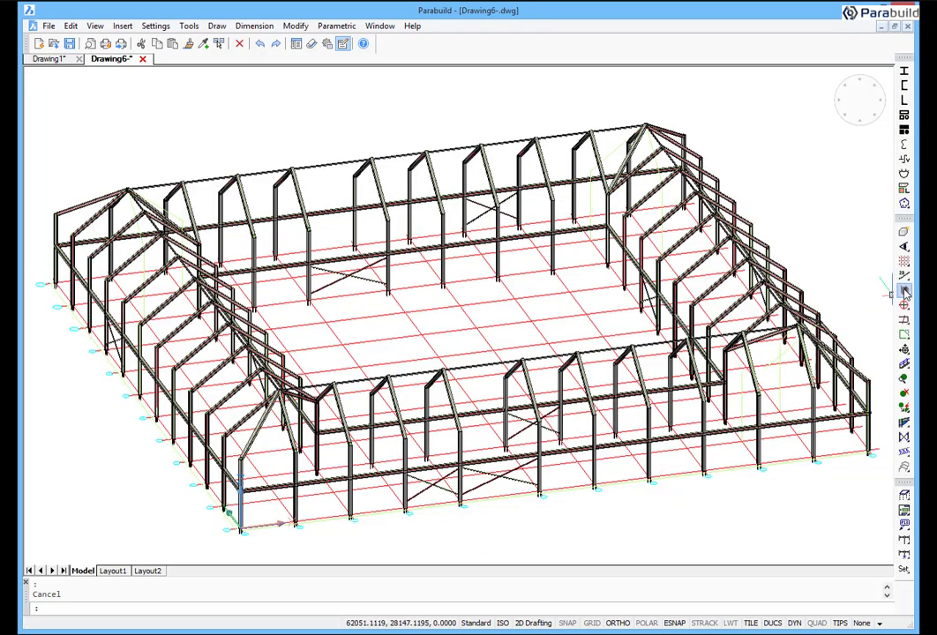
- Set the Attic Floor level's height to 5000 in the level settings
{"action": "left_click", "coordinate": [903, 292]}
{"action": "left_click", "coordinate": [852, 292]}
{"action": "left_click", "coordinate": [494, 257]}
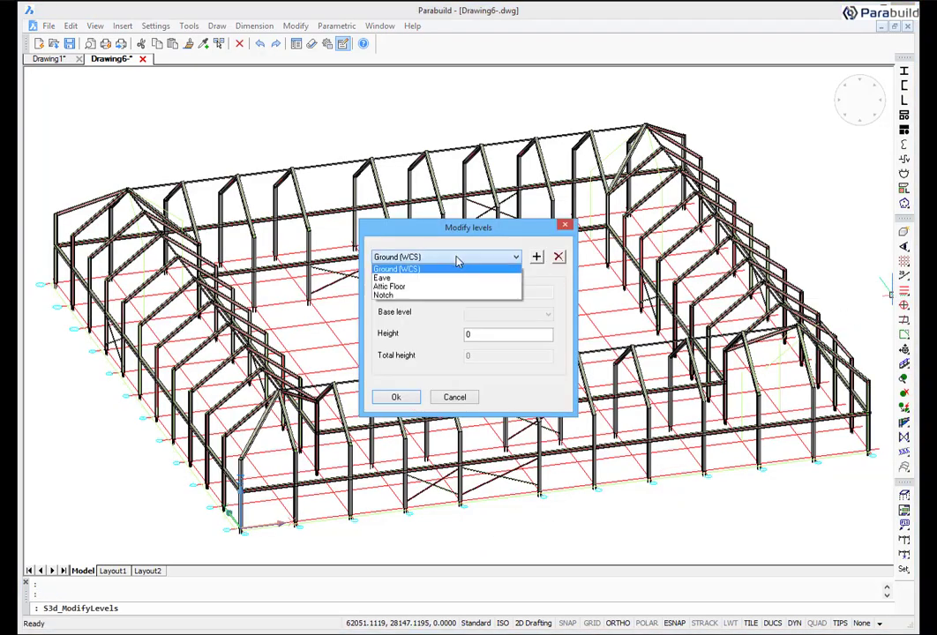
{"action": "left_click", "coordinate": [422, 284]}
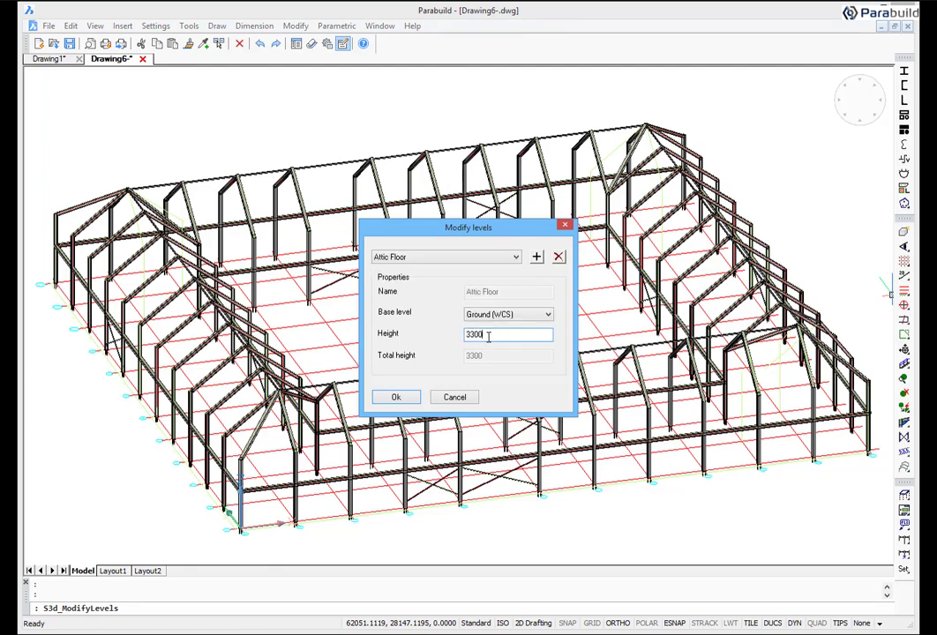
{"action": "left_click", "coordinate": [402, 398]}
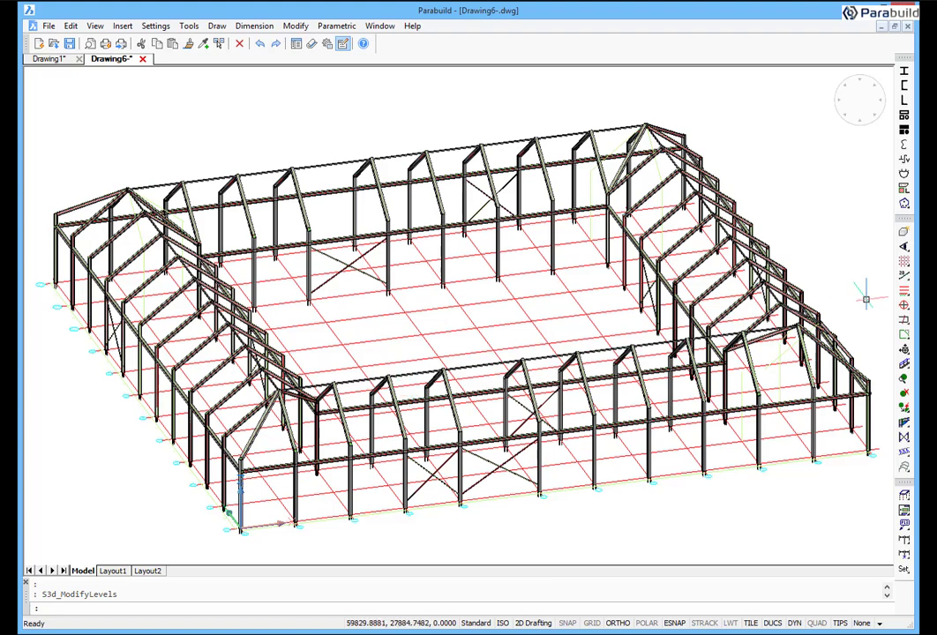
- Set the Eave level's height to 7000 in the level settings
{"action": "left_click", "coordinate": [904, 298]}
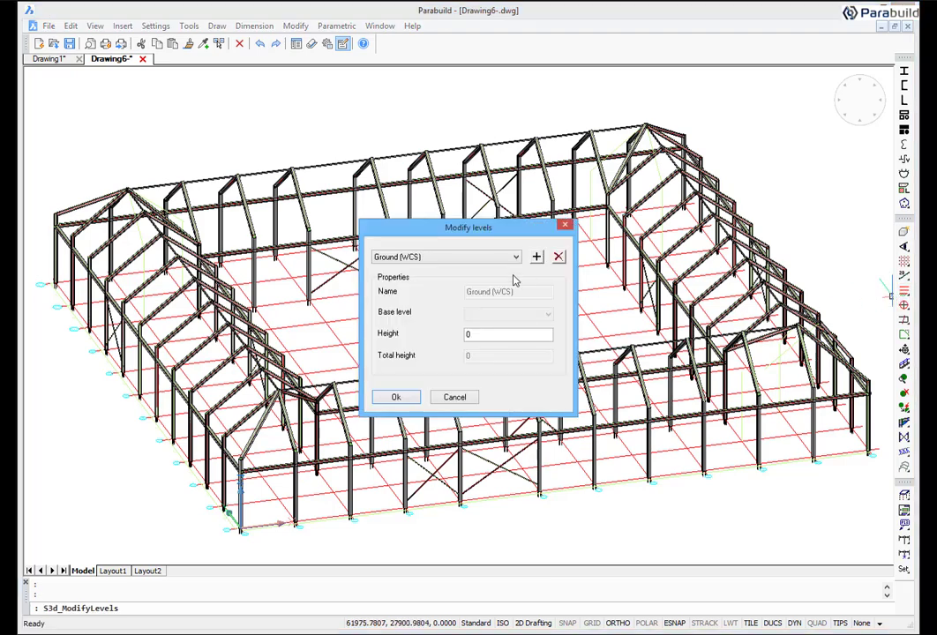
{"action": "left_click", "coordinate": [460, 258]}
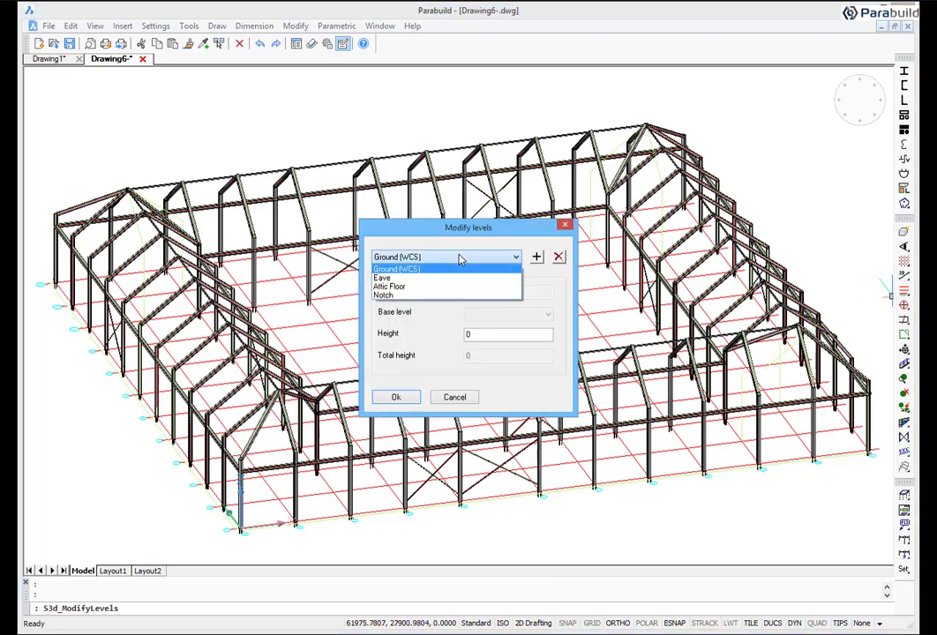
{"action": "left_click", "coordinate": [415, 278]}
{"action": "left_click_drag", "start_coordinate": [502, 332], "coordinate": [459, 334]}
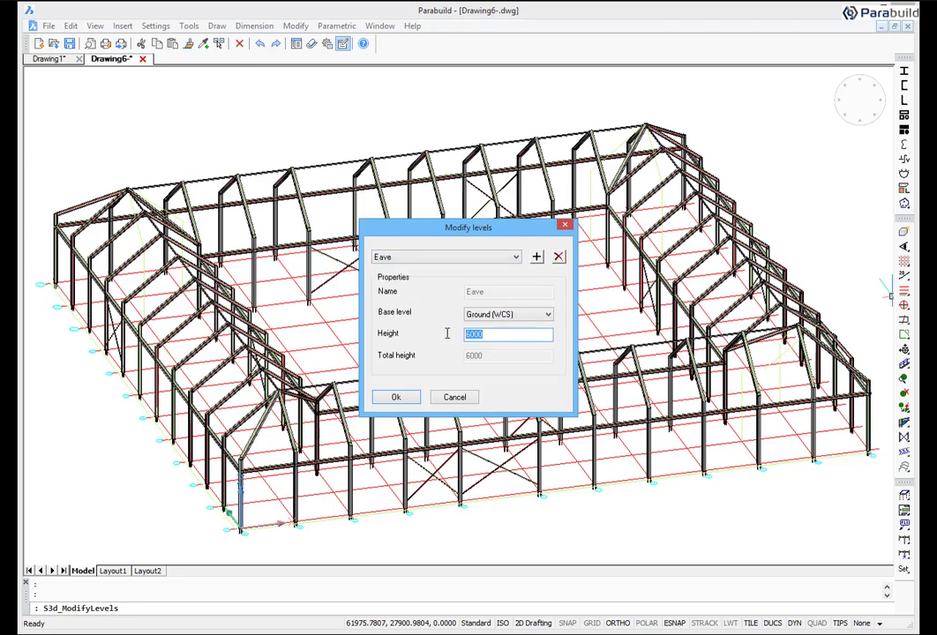
{"action": "left_click", "coordinate": [398, 398]}
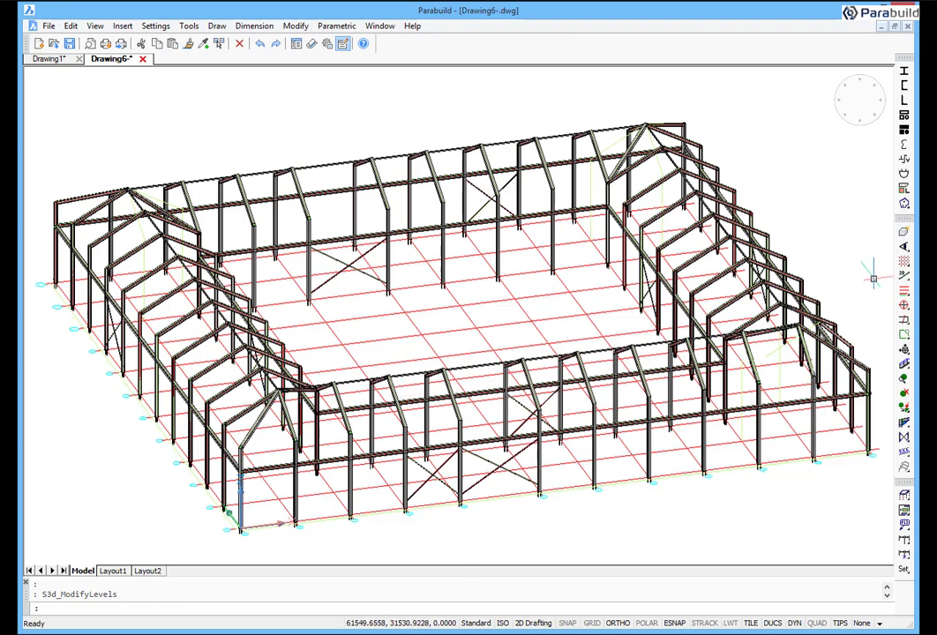
- Set the Notch level's height to 1200 in the level settings
{"action": "key", "text": "Return"}
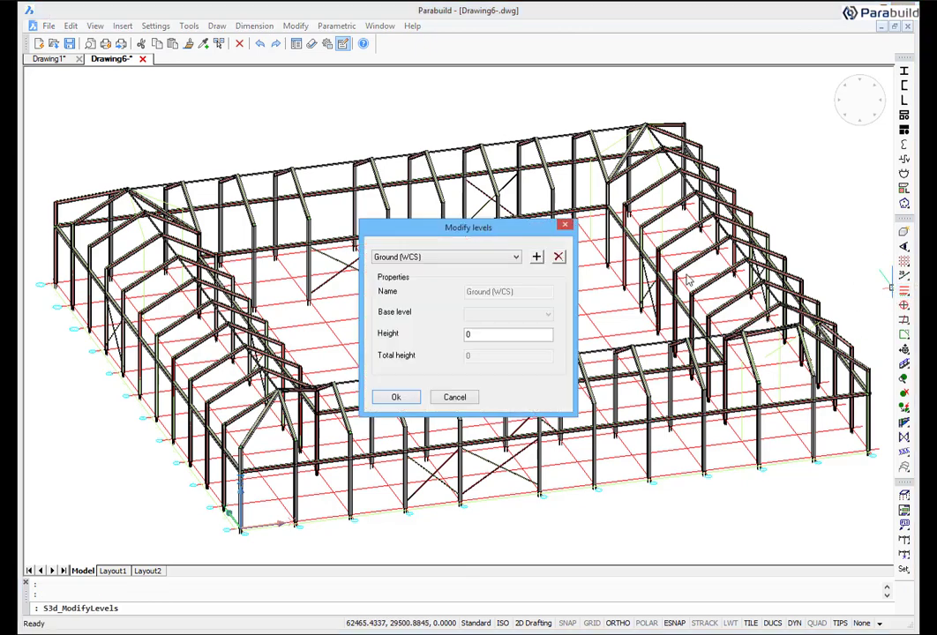
{"action": "left_click", "coordinate": [445, 256]}
{"action": "left_click", "coordinate": [395, 297]}
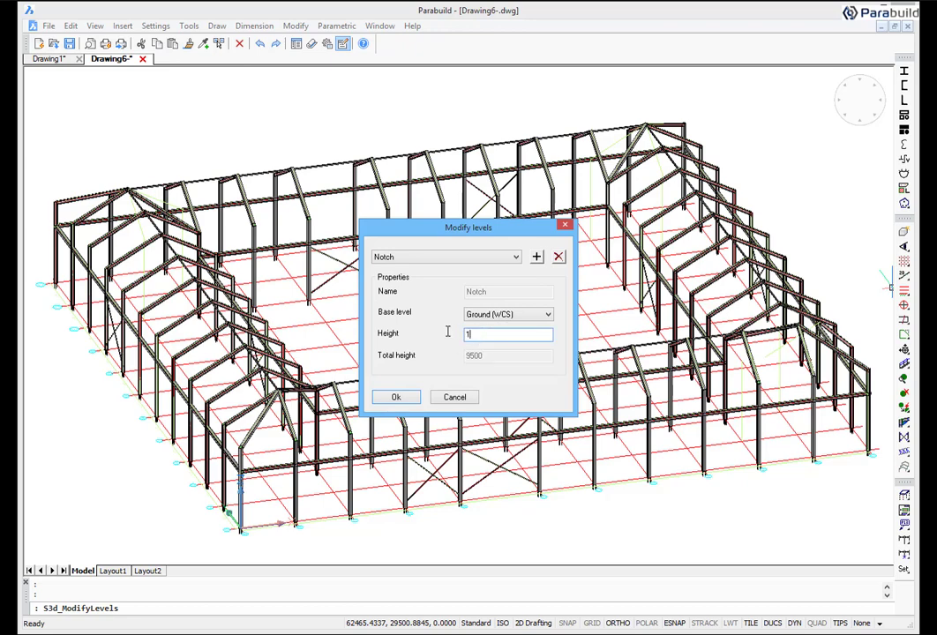
{"action": "type", "text": "12000"}
{"action": "left_click", "coordinate": [407, 398]}
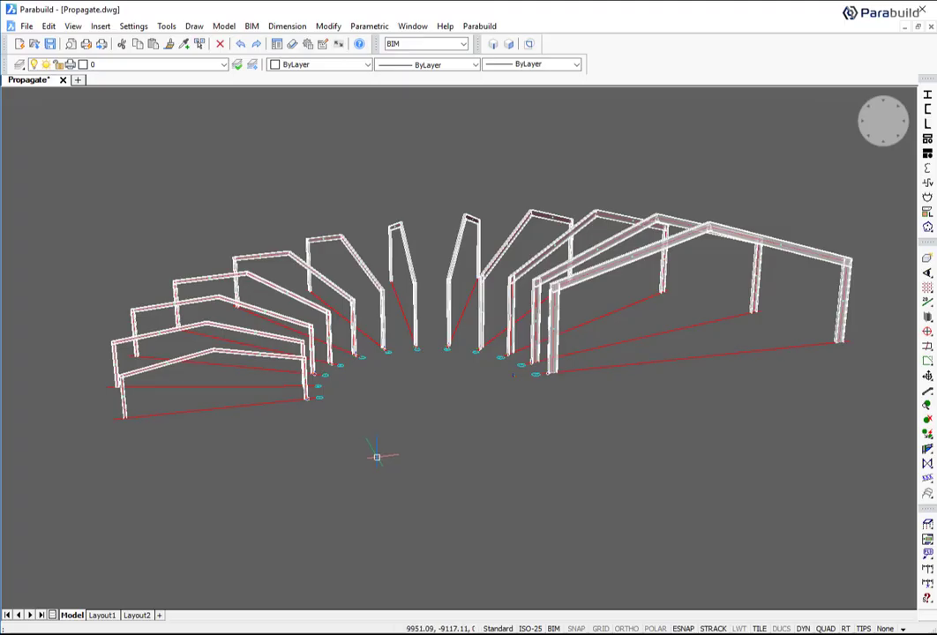
- Add an I Baseplate connection to the foot of the nearest frame's outer column in the Propagate drawing
{"action": "left_click_drag", "start_coordinate": [927, 452], "coordinate": [912, 450]}
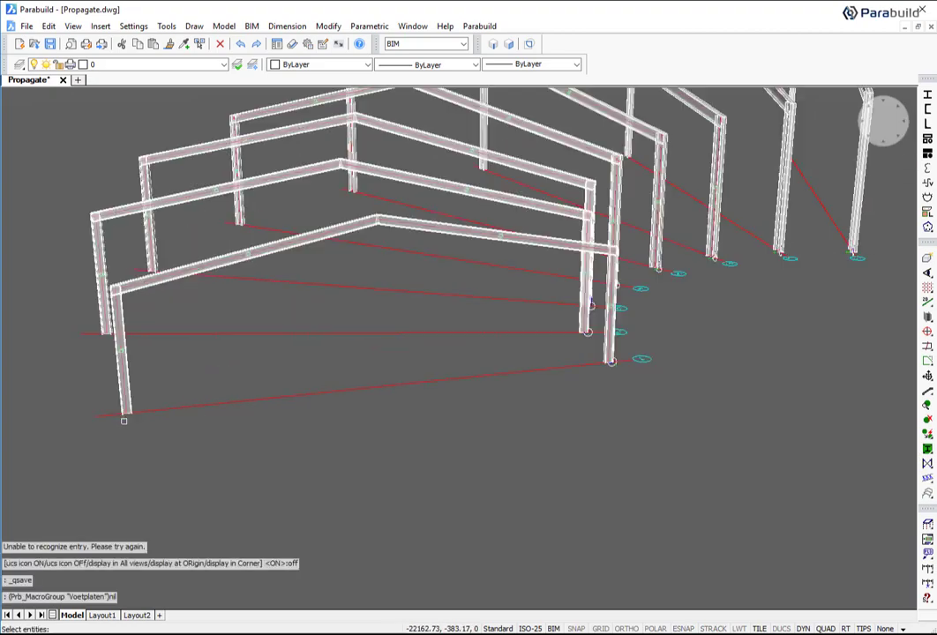
{"action": "left_click", "coordinate": [128, 405]}
{"action": "key", "text": "Return"}
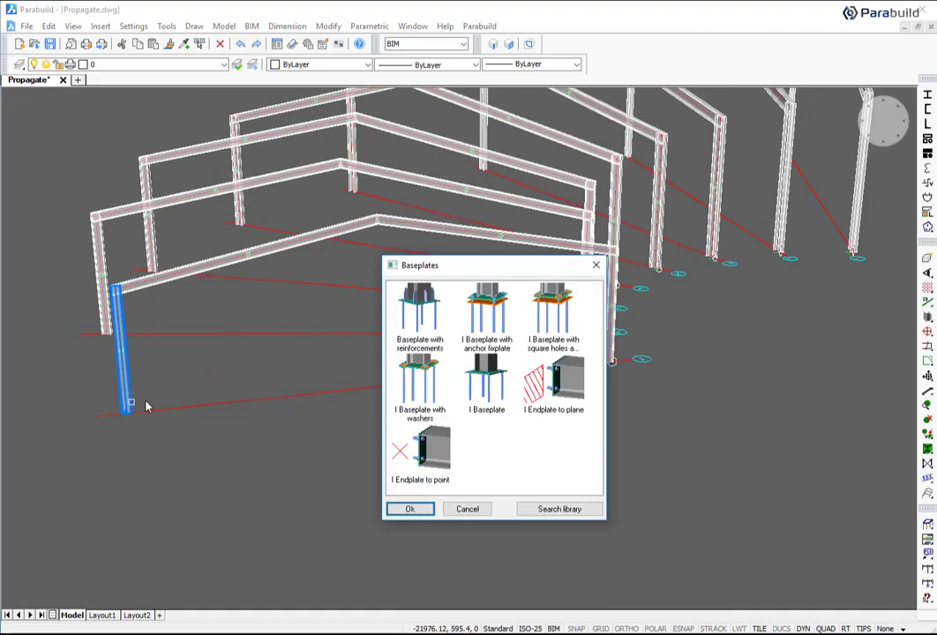
{"action": "double_click", "coordinate": [483, 378]}
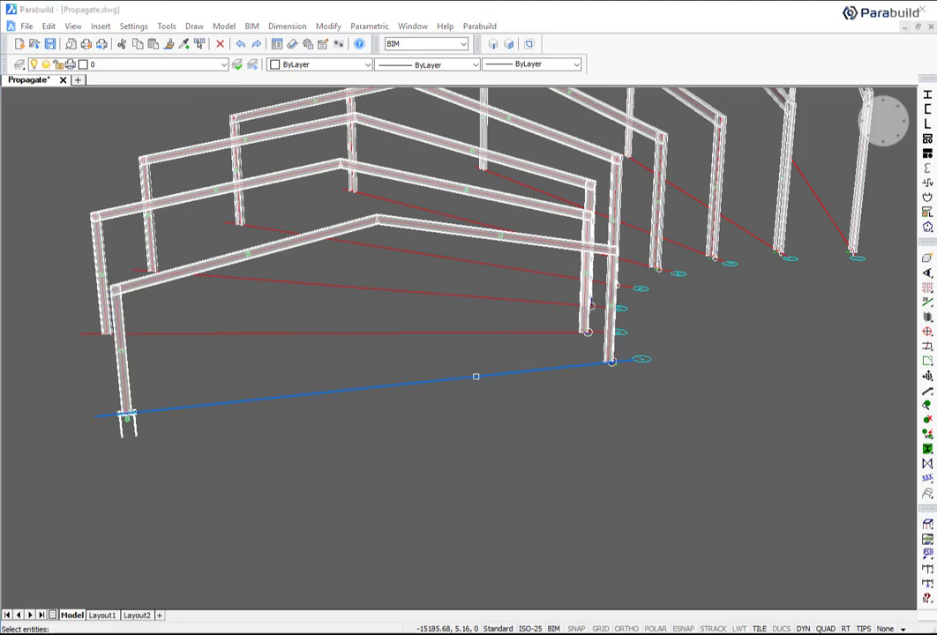
- Propagate the new baseplate to the matching columns of the other frames
{"action": "left_click", "coordinate": [425, 599]}
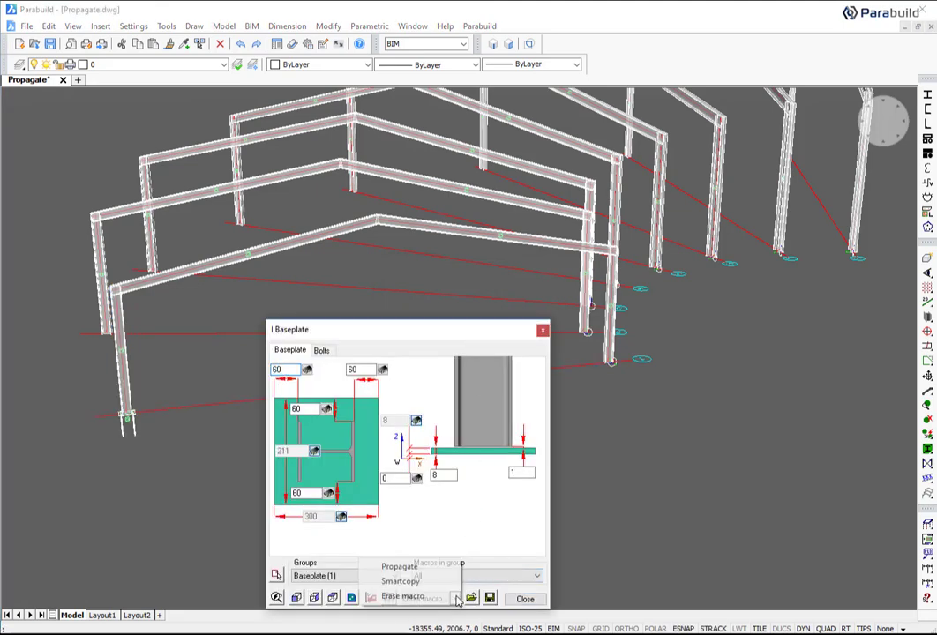
{"action": "left_click", "coordinate": [435, 569]}
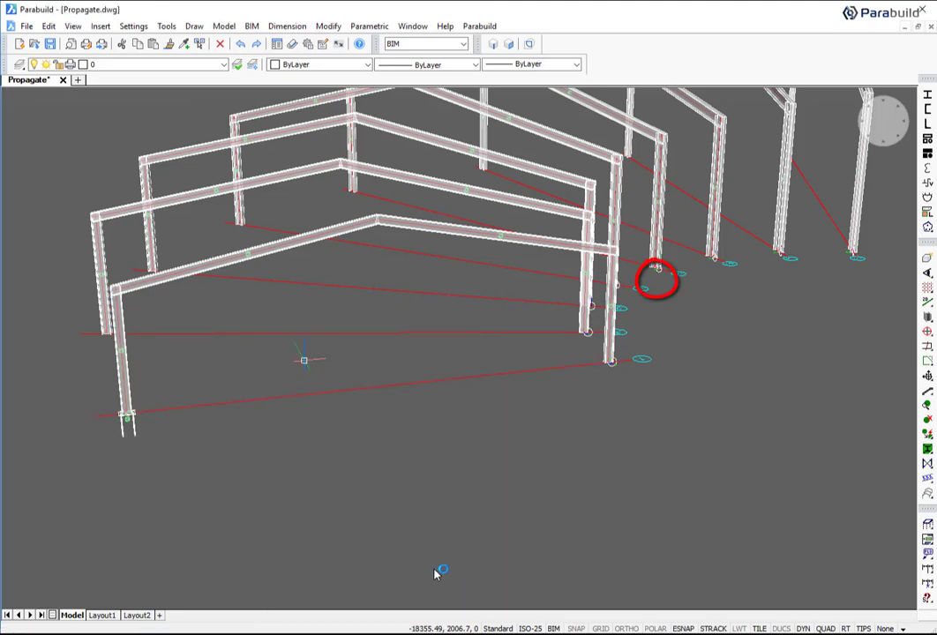
{"action": "left_click", "coordinate": [481, 592]}
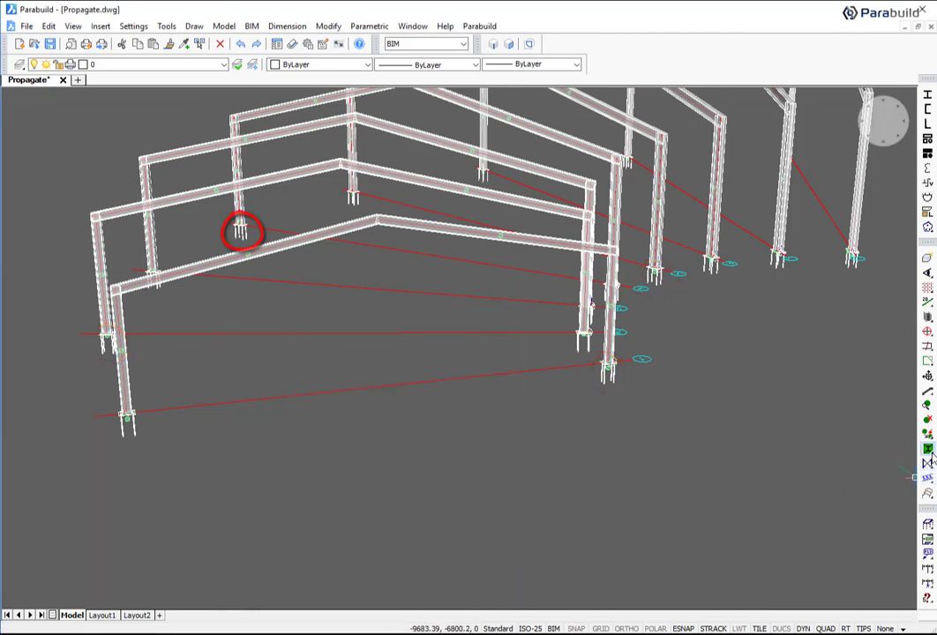
- Add a Haunch plates connection between the nearest frame's outer column and its adjoining rafter
{"action": "left_click_drag", "start_coordinate": [928, 451], "coordinate": [627, 454]}
{"action": "left_click", "coordinate": [628, 450]}
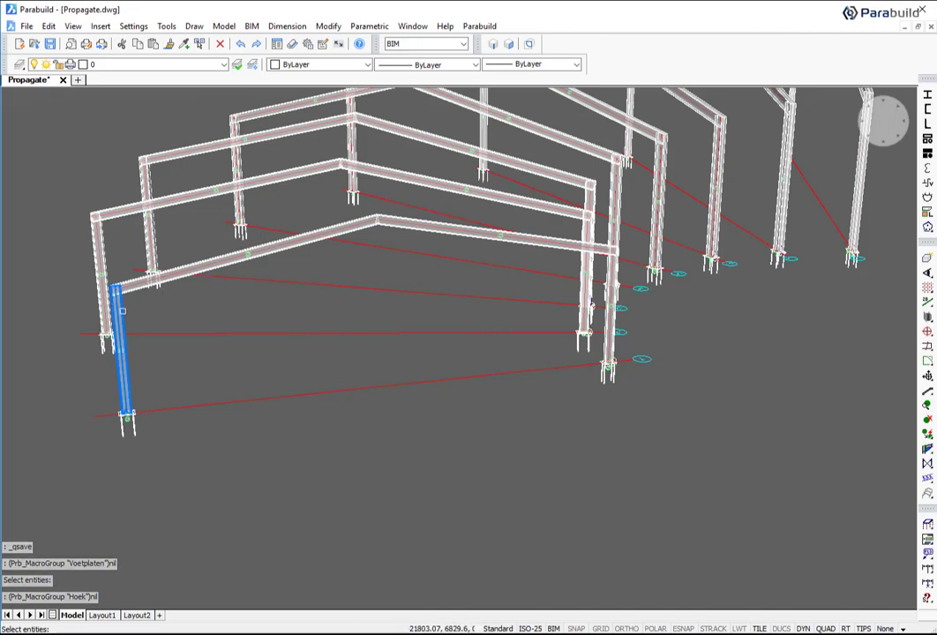
{"action": "left_click", "coordinate": [135, 293]}
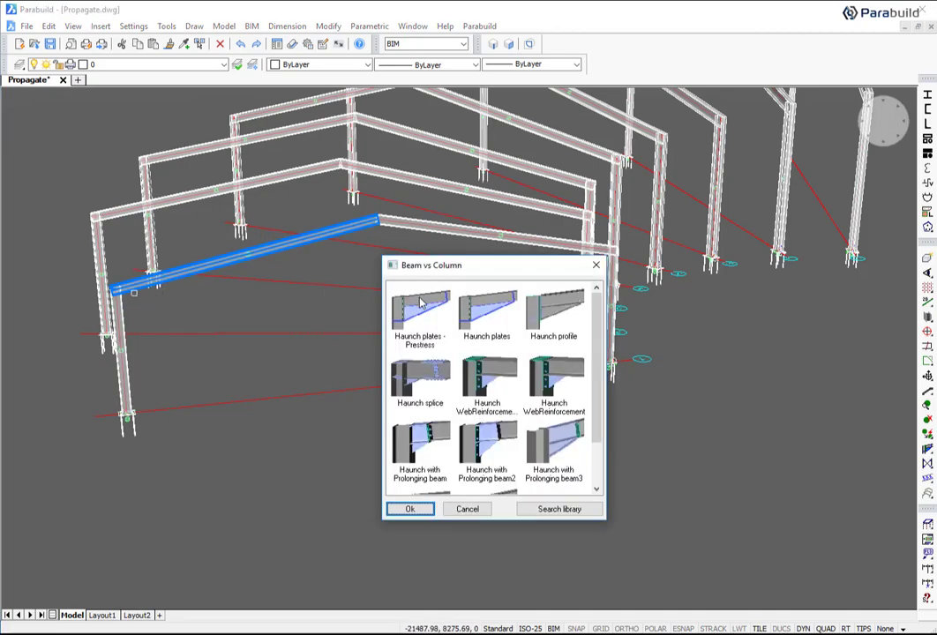
{"action": "double_click", "coordinate": [486, 309]}
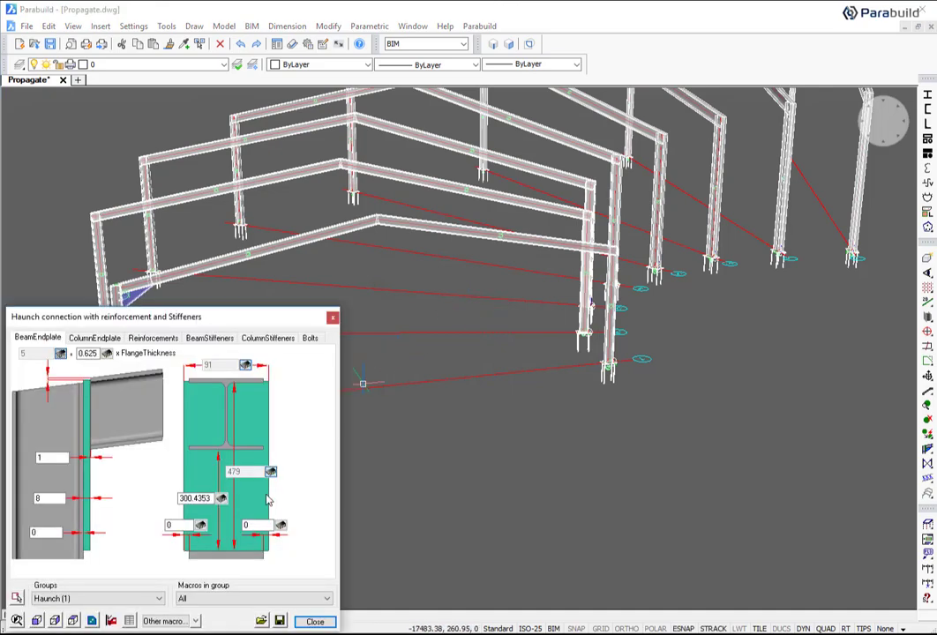
- Propagate the new haunch to the matching column-to-rafter corners of all frames and close its settings
{"action": "left_click", "coordinate": [168, 621]}
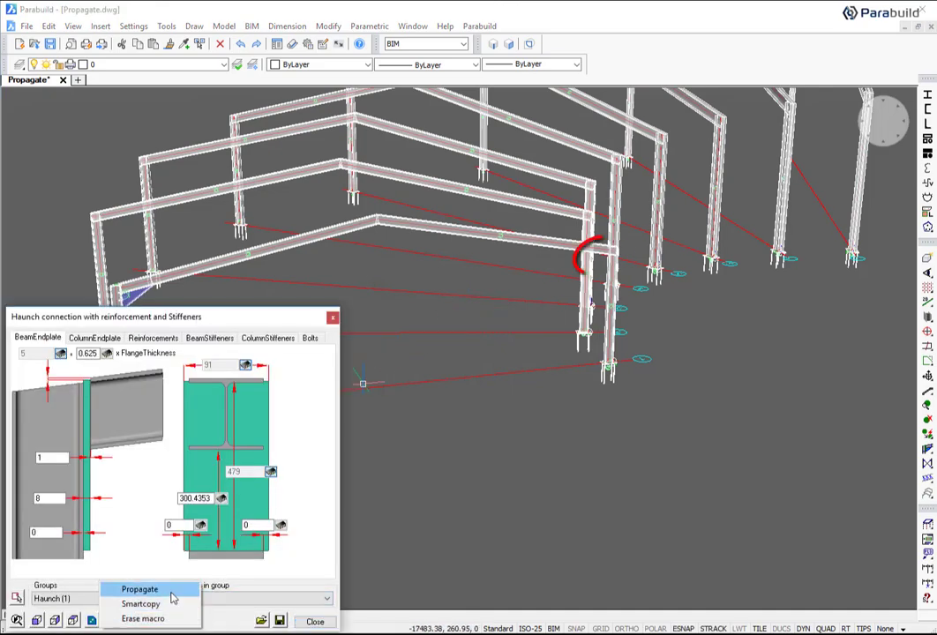
{"action": "left_click", "coordinate": [158, 590]}
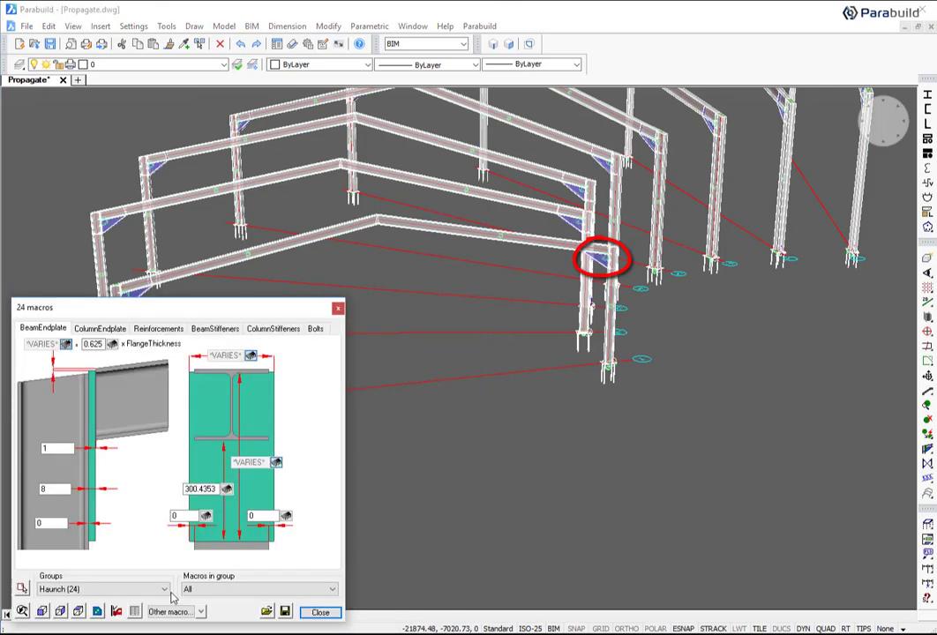
{"action": "left_click", "coordinate": [318, 612]}
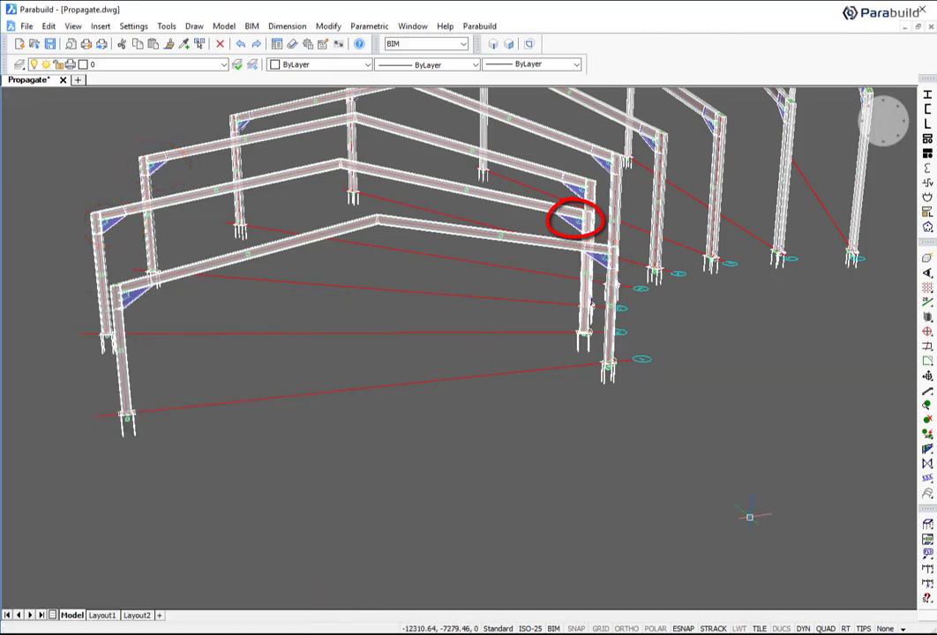
- Add an Apex Haunch connection between the two rafters at the nearest frame's ridge
{"action": "left_click_drag", "start_coordinate": [929, 451], "coordinate": [673, 451]}
{"action": "left_click", "coordinate": [673, 449]}
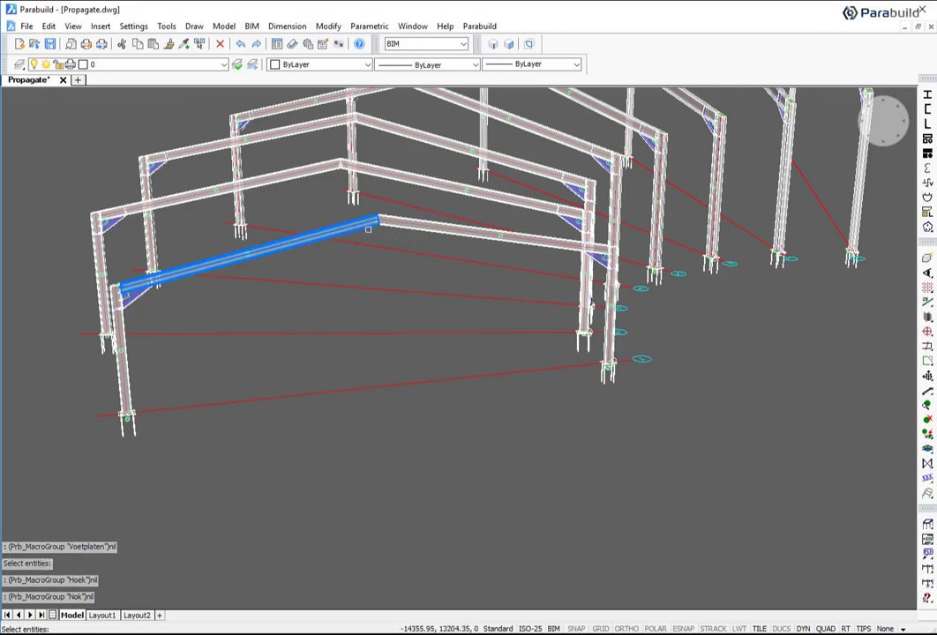
{"action": "left_click", "coordinate": [392, 227]}
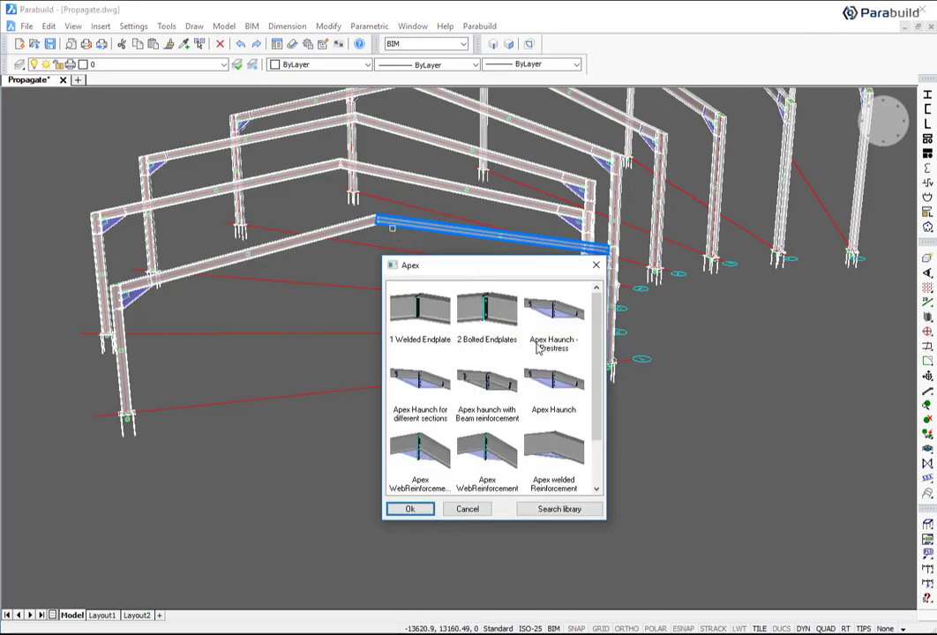
{"action": "double_click", "coordinate": [553, 379]}
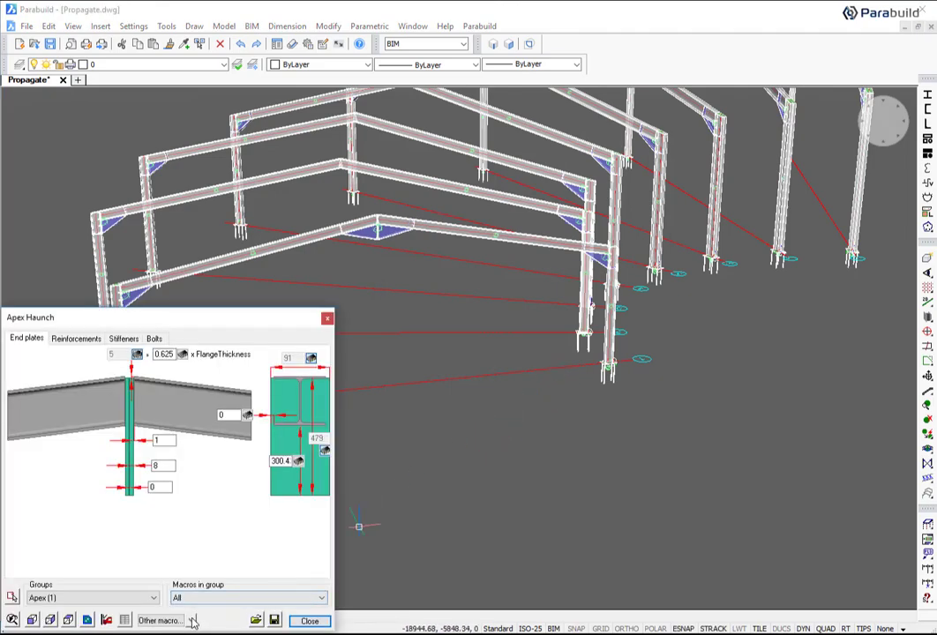
- Propagate the apex haunch to the ridges of the other frames and close its settings
{"action": "left_click", "coordinate": [192, 622]}
{"action": "left_click", "coordinate": [177, 565]}
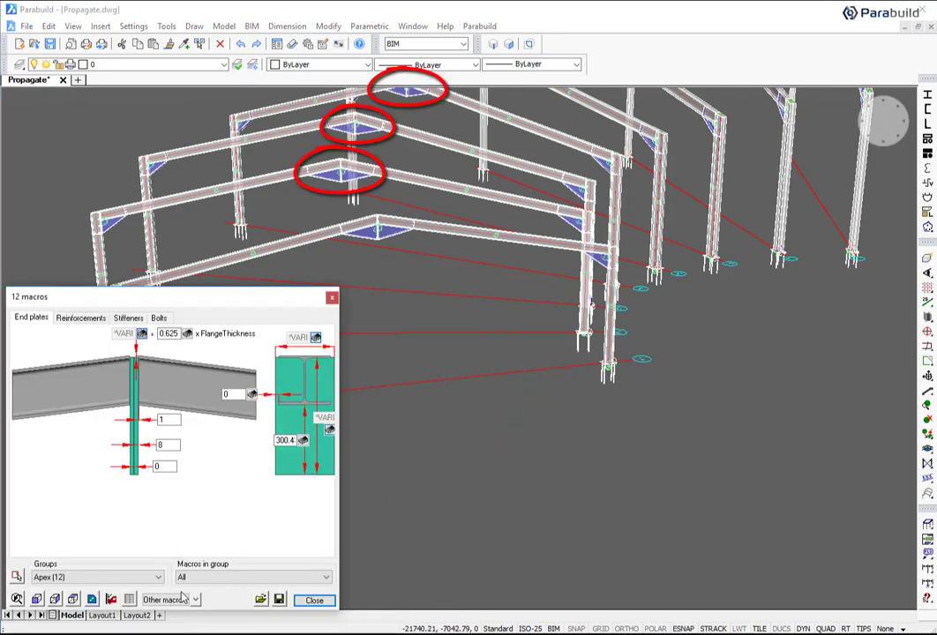
{"action": "key", "text": "Escape"}
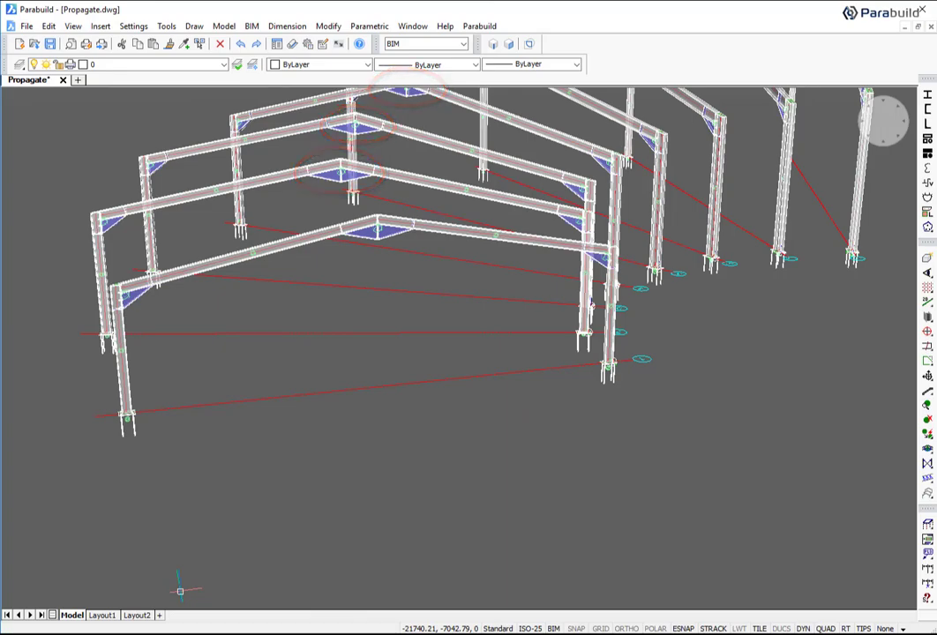